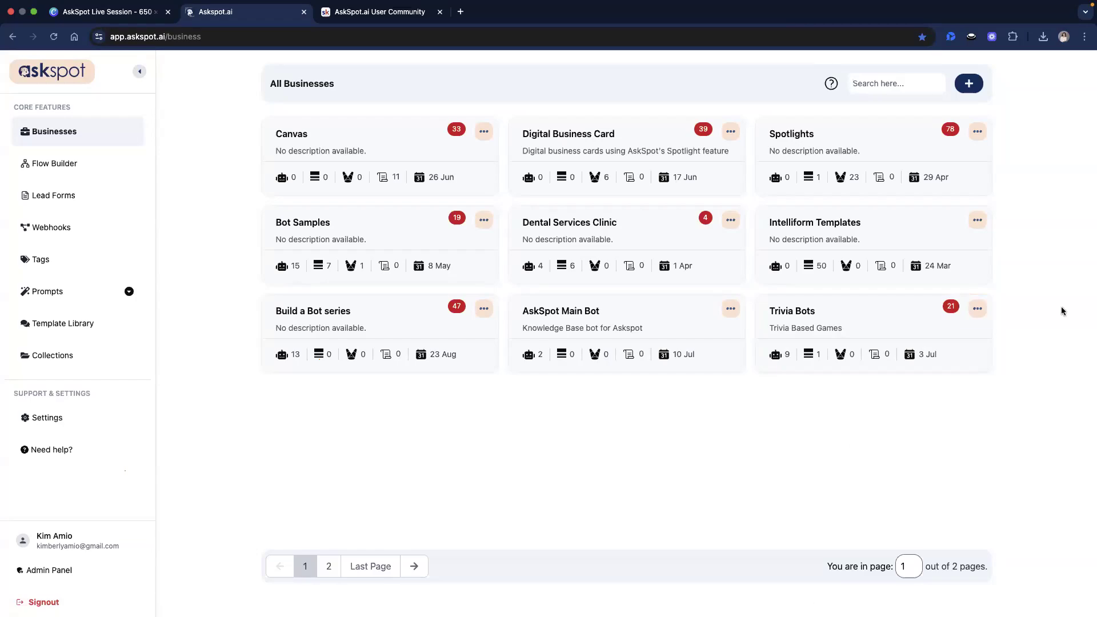
- Create an active Question answer Spotlight named "AI Service Advisor Spotlight" in the Bot Samples business
click(444, 238)
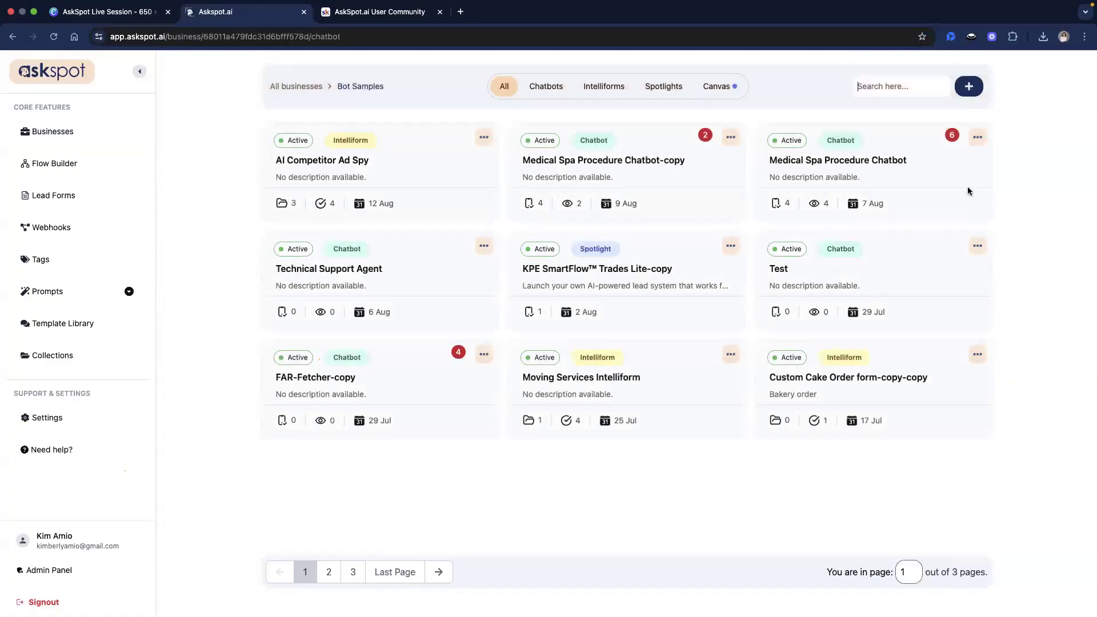
click(969, 87)
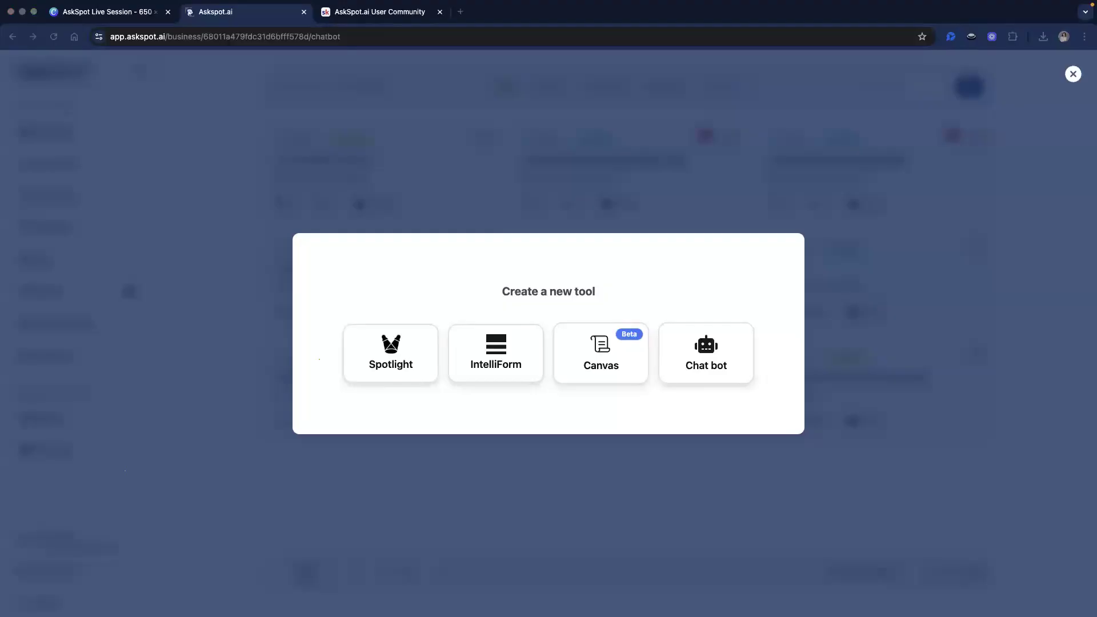
click(391, 356)
text(AI Service Advisor Spotlight)
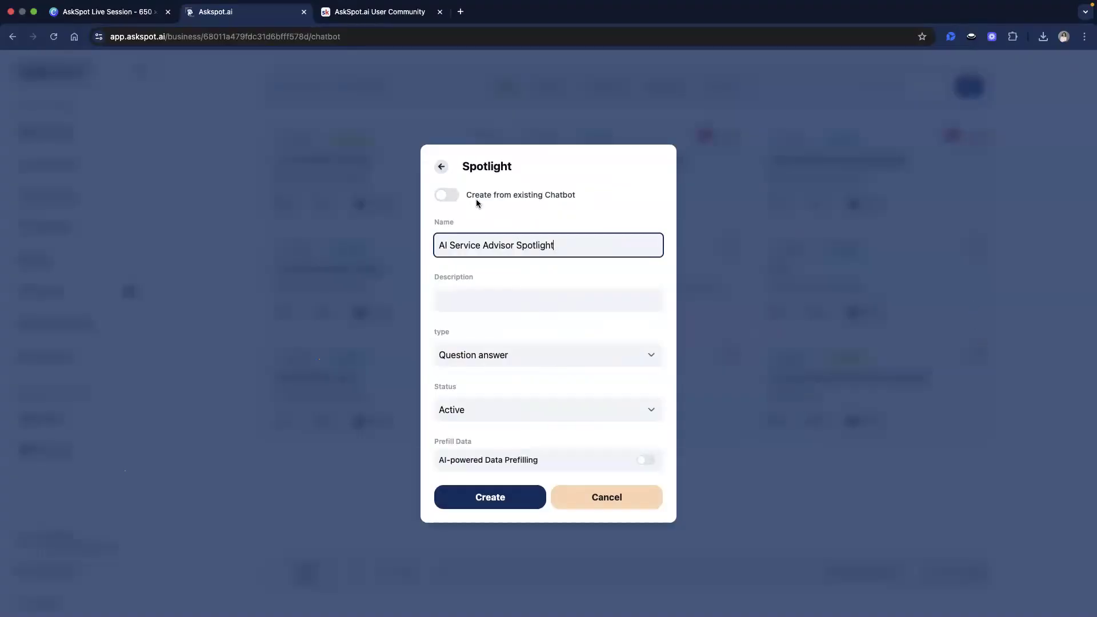
drag(466, 194, 592, 193)
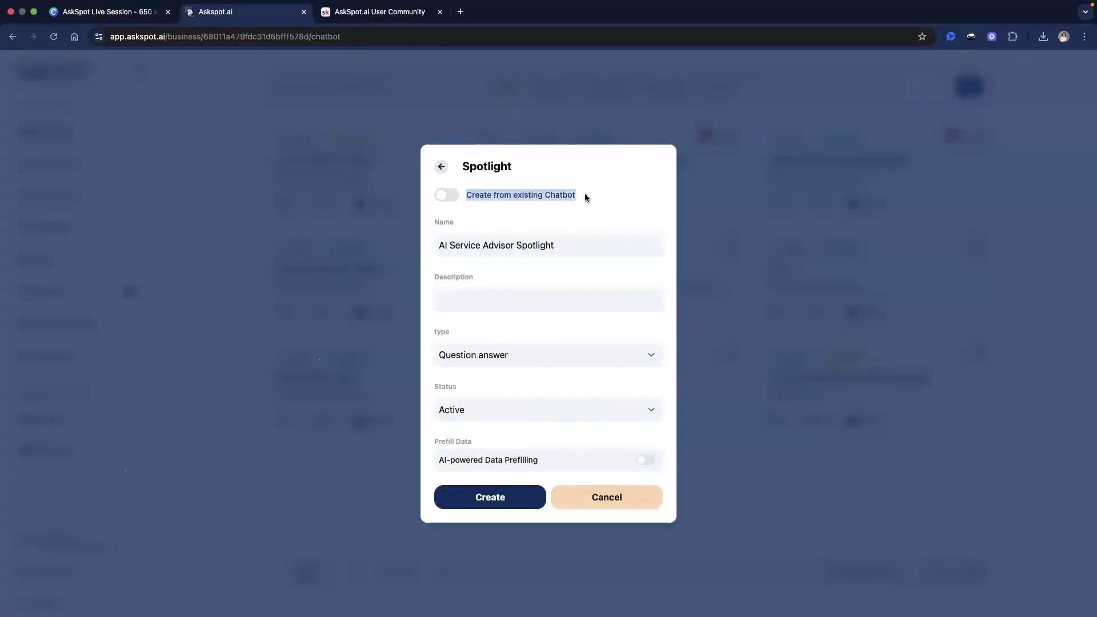
click(526, 190)
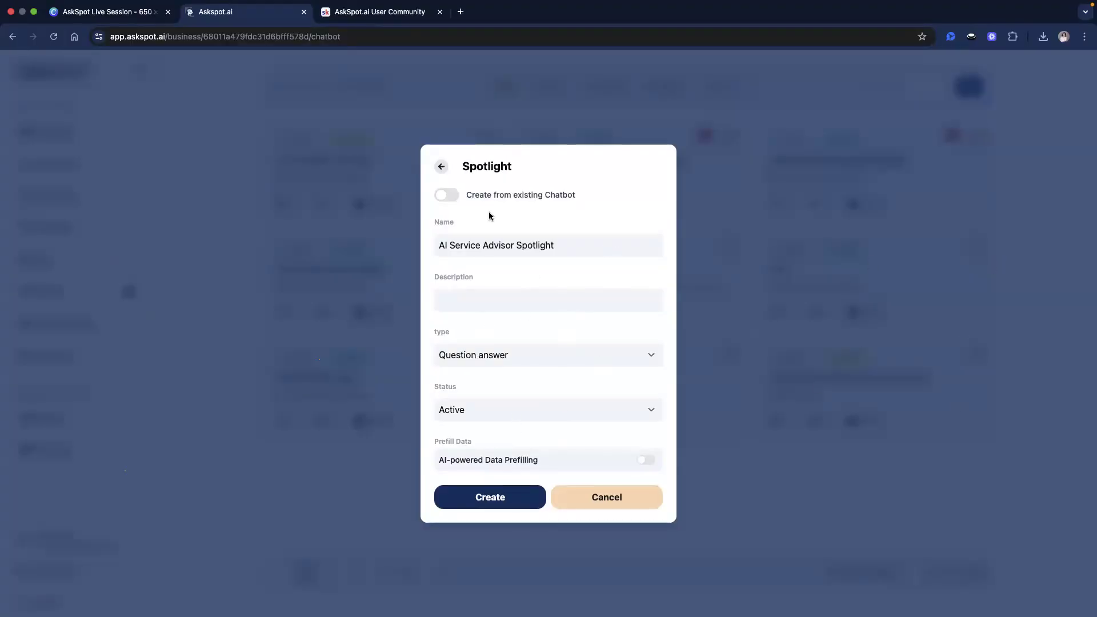
click(484, 502)
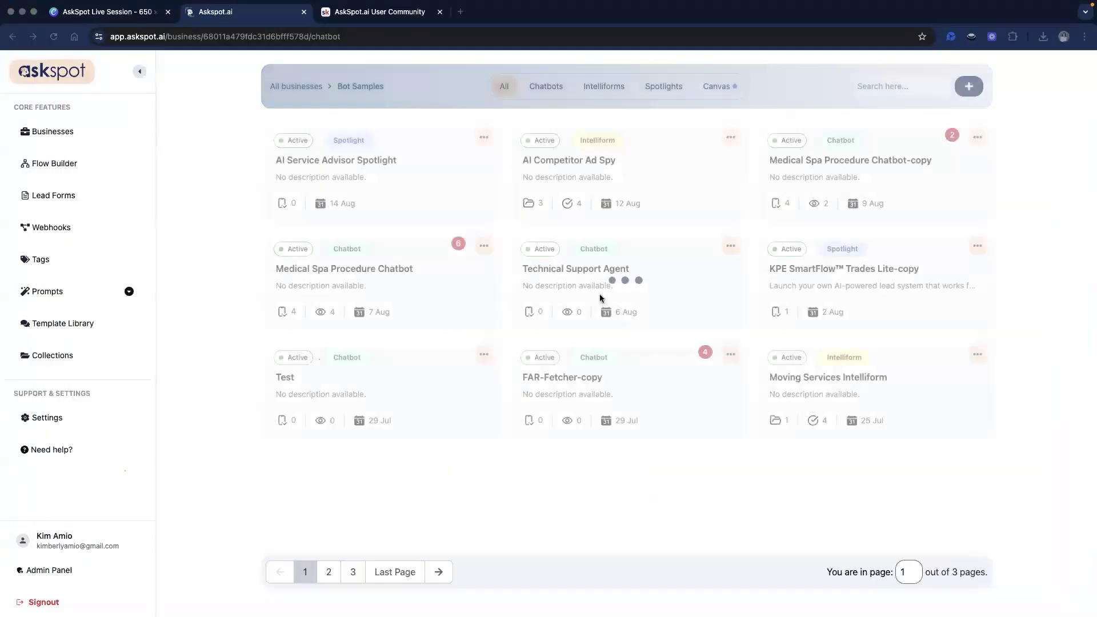
- Disable the navbar display in the AI Service Advisor Spotlight's header settings and save the change
click(393, 171)
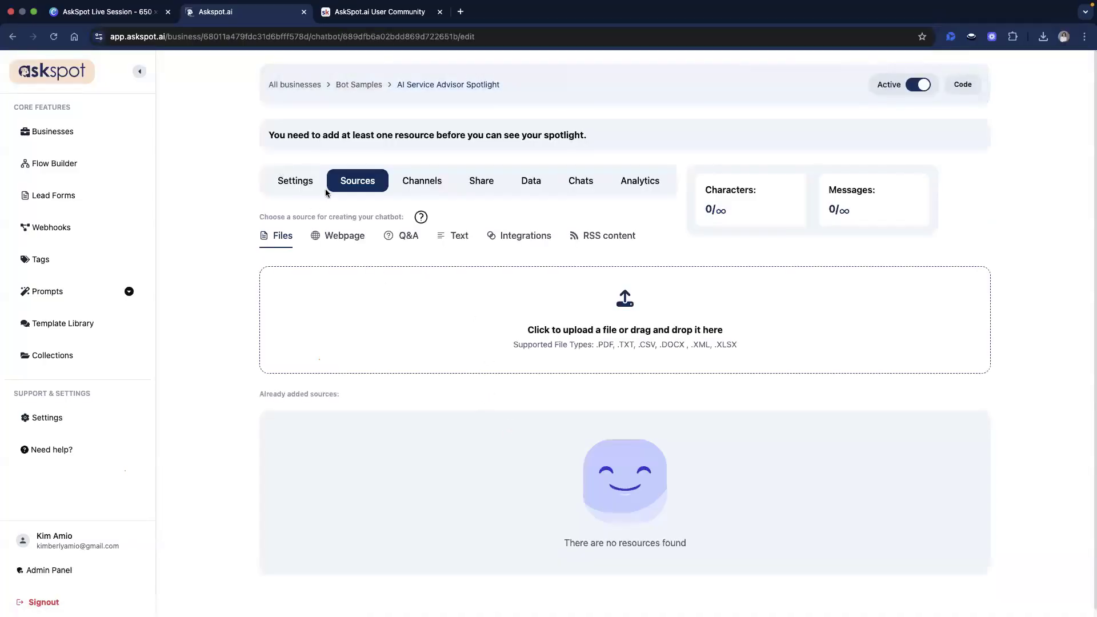
click(296, 192)
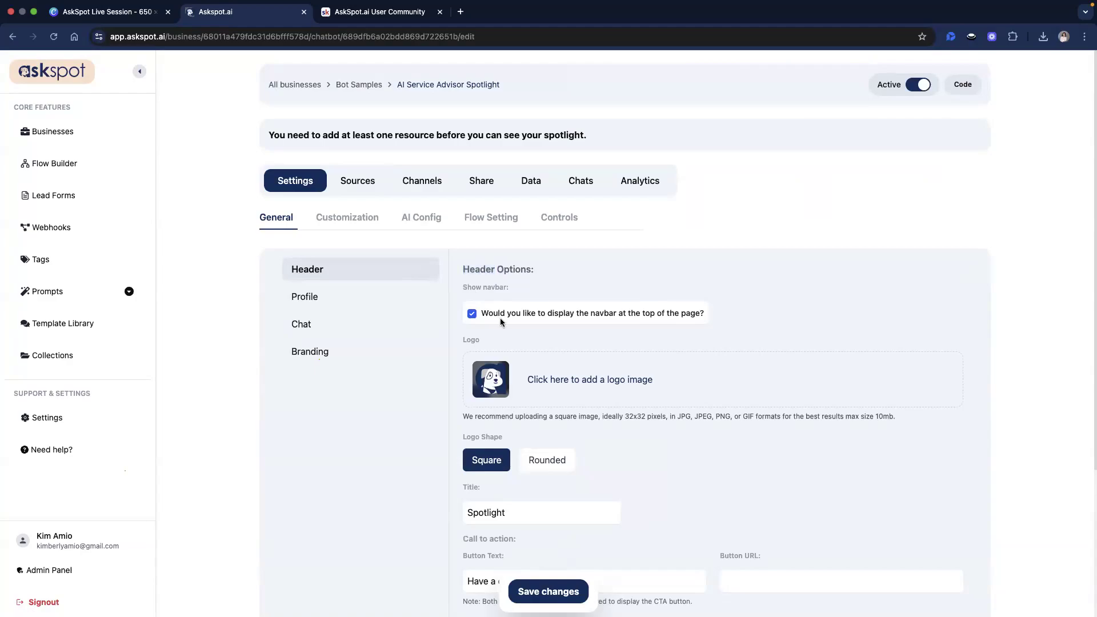
scroll(469, 247, down, 1)
double_click(479, 267)
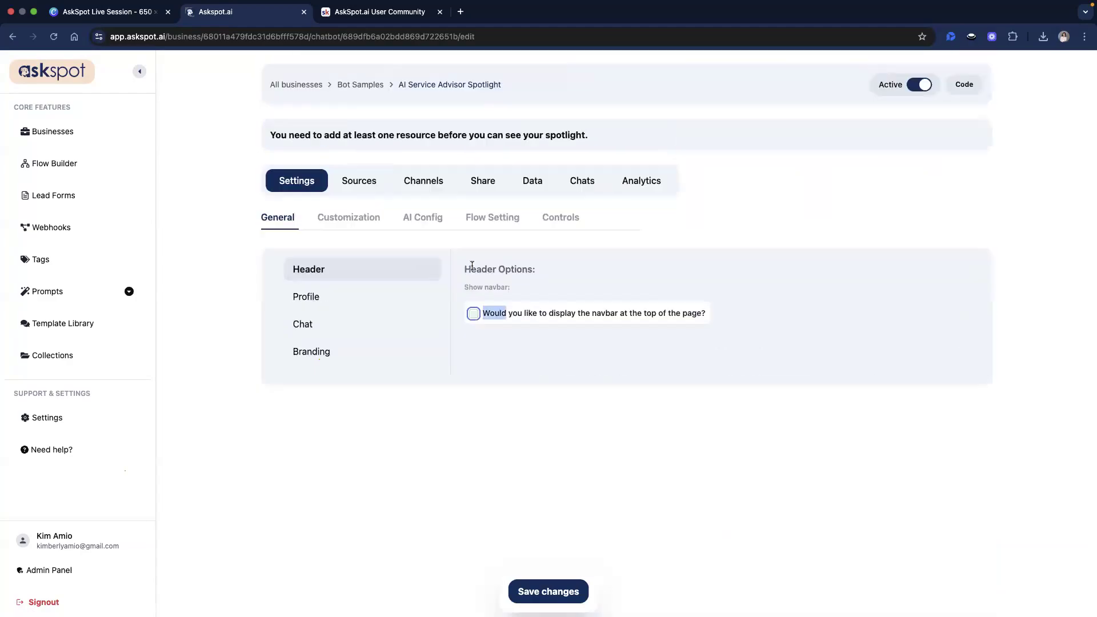
click(549, 592)
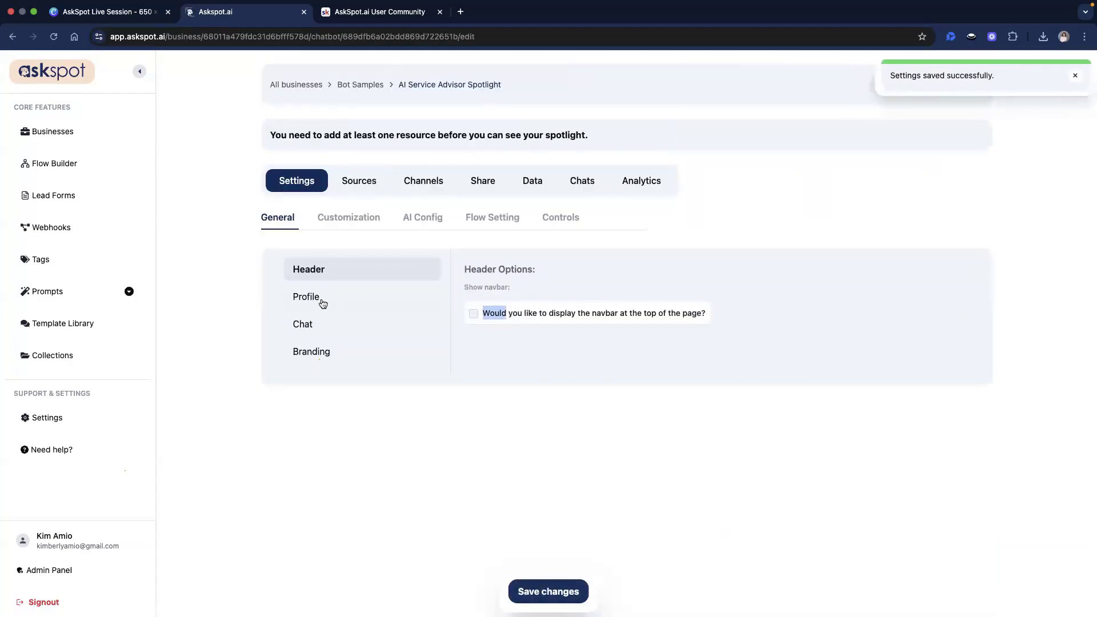
click(320, 298)
scroll(438, 364, down, 1)
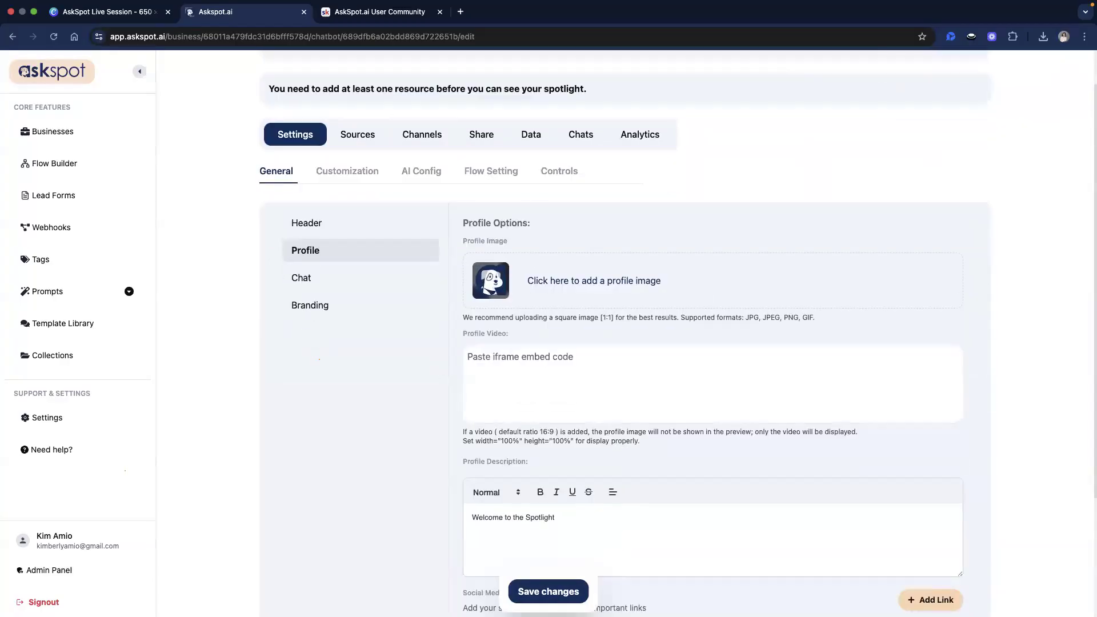
scroll(591, 303, down, 2)
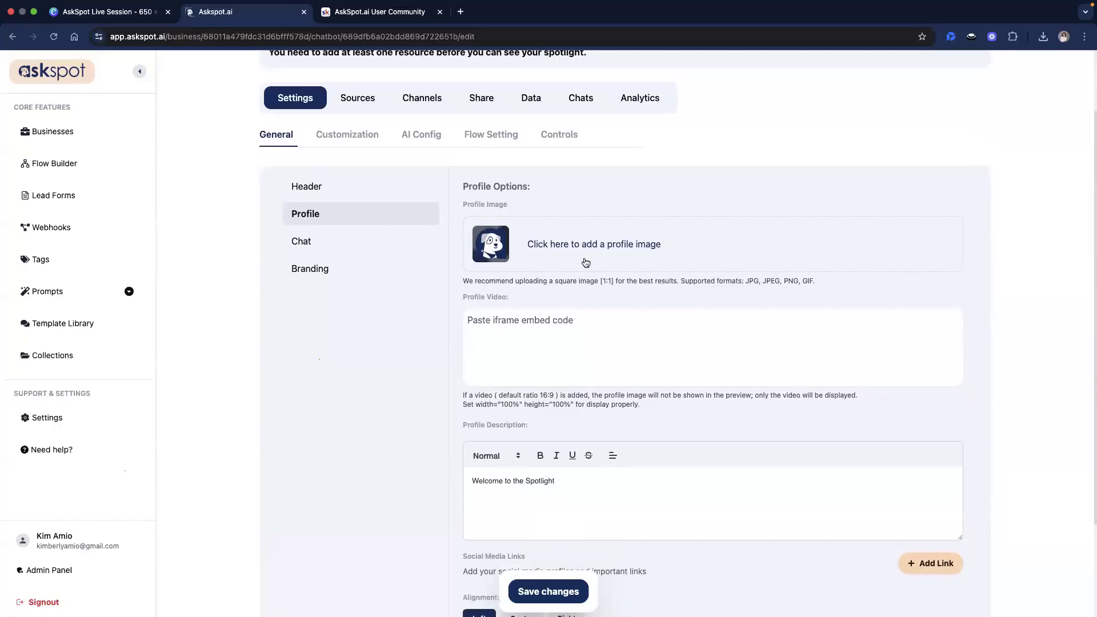
click(580, 246)
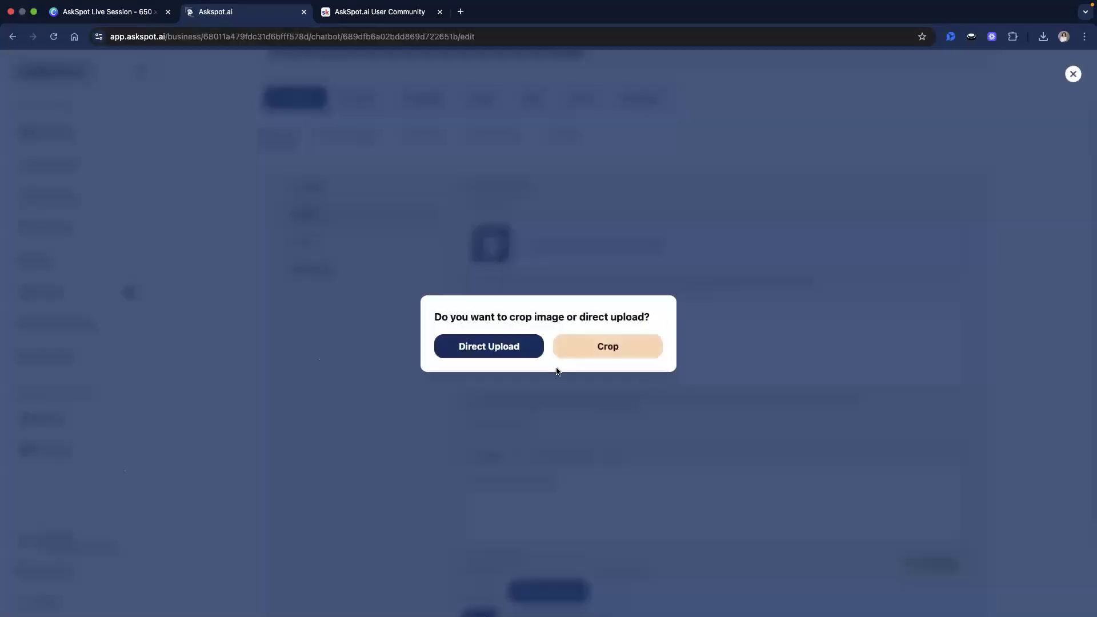
click(460, 347)
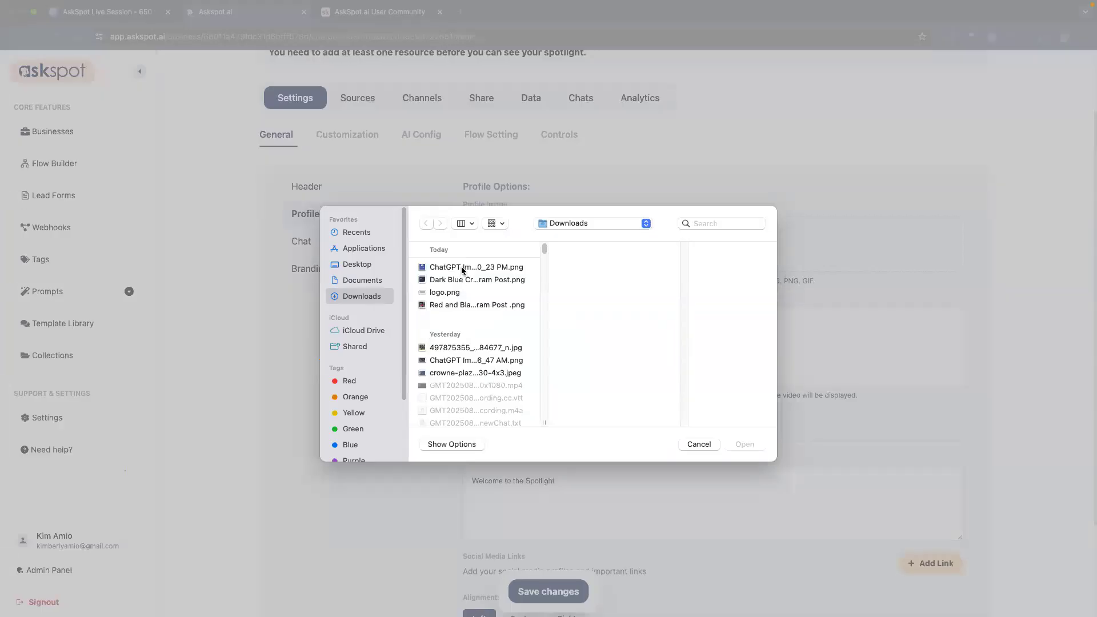
click(465, 280)
click(468, 304)
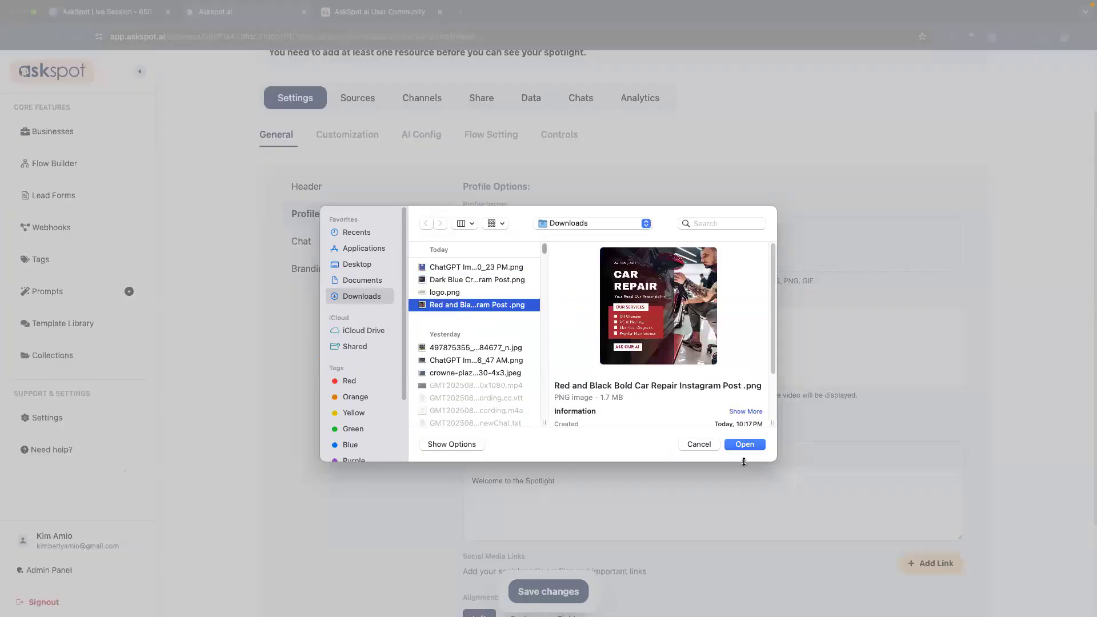
click(745, 444)
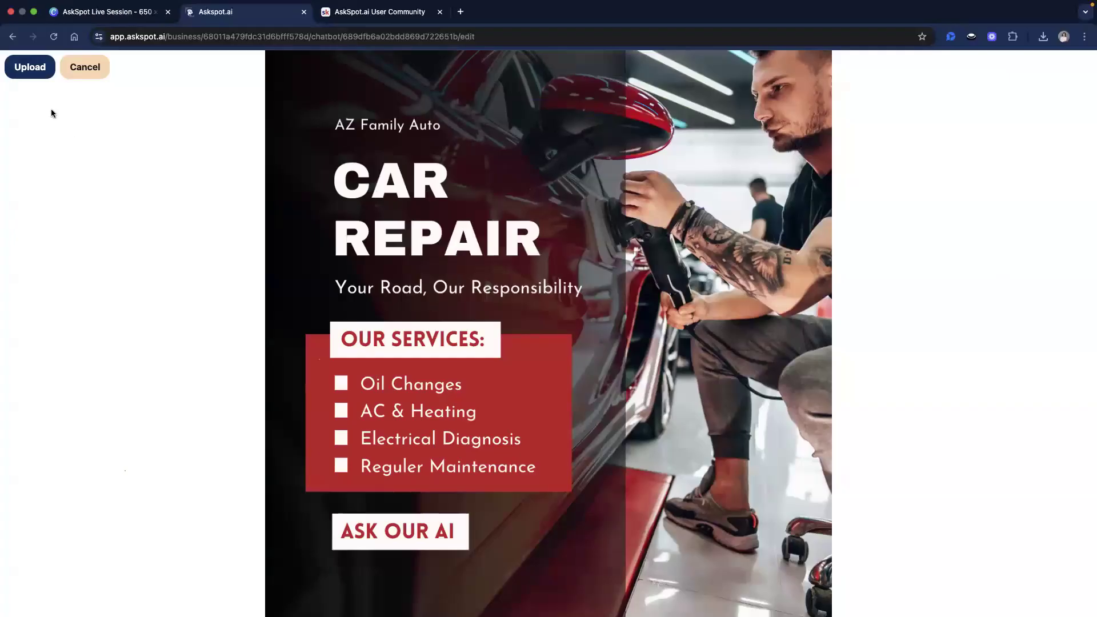
click(32, 68)
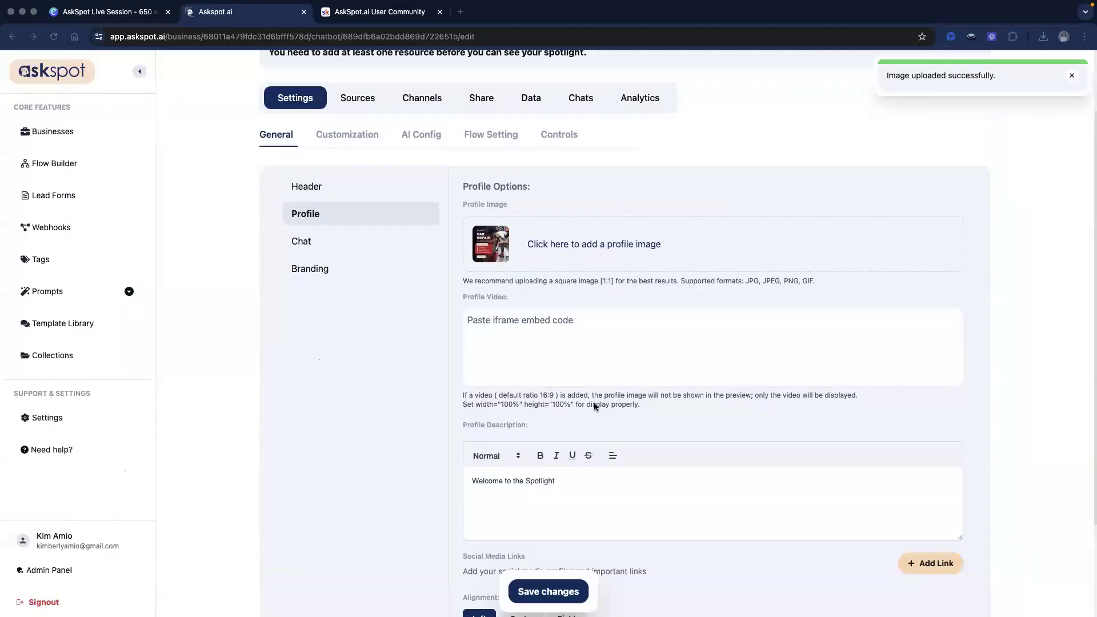
- Replace the profile description with the AZ Family Auto introduction about effortless car care and its 24/7 AI Service Advisor for services, pricing and online booking
scroll(639, 336, down, 2)
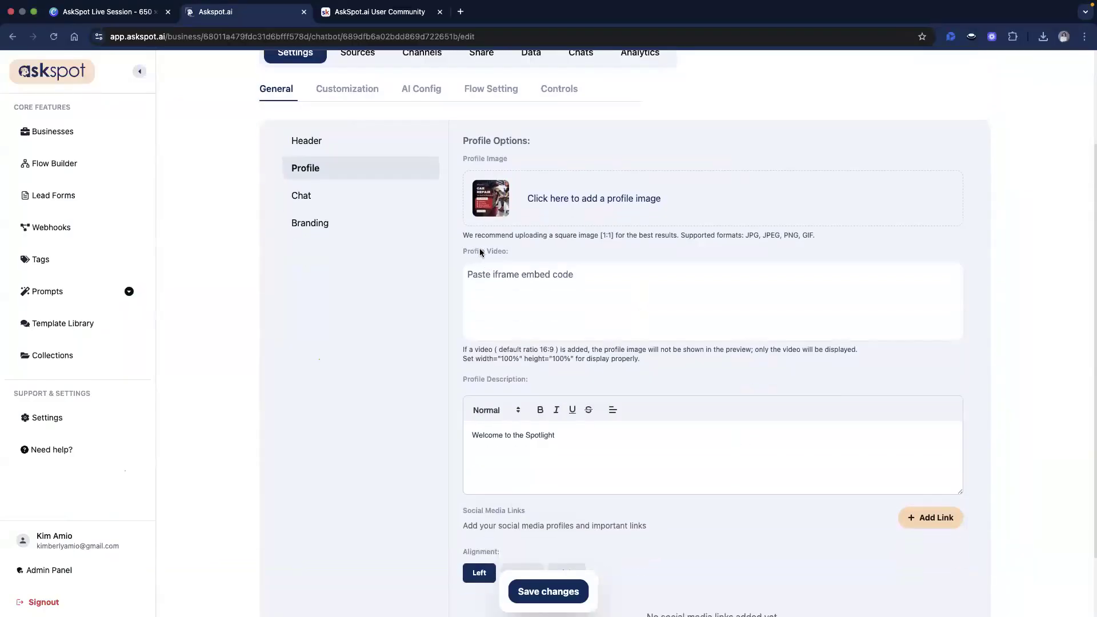
scroll(580, 365, down, 3)
scroll(600, 359, up, 1)
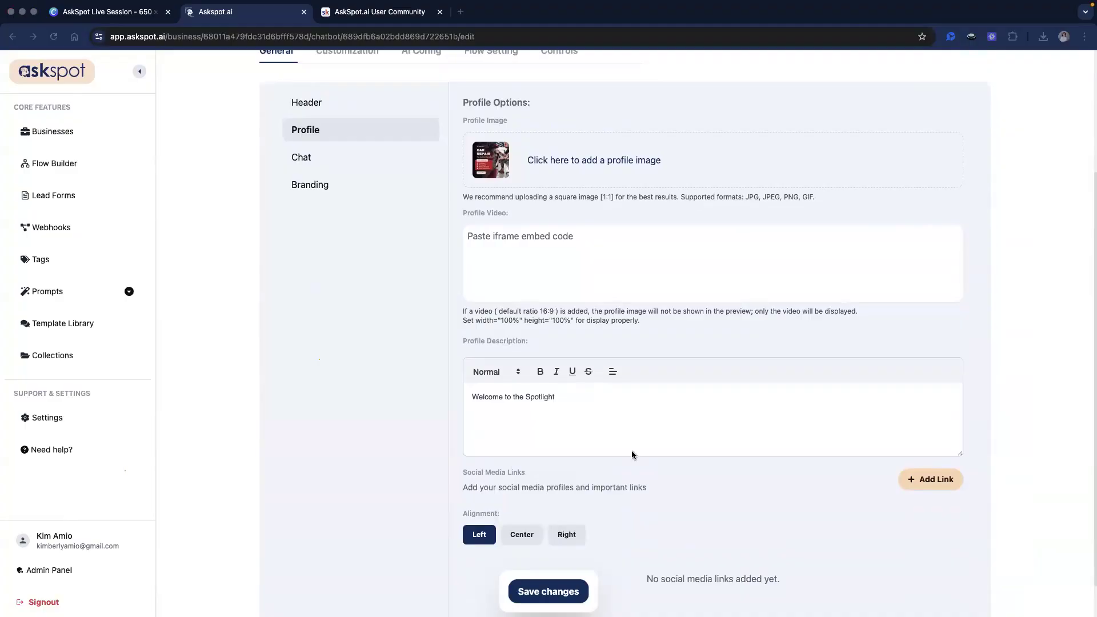
scroll(558, 397, up, 3)
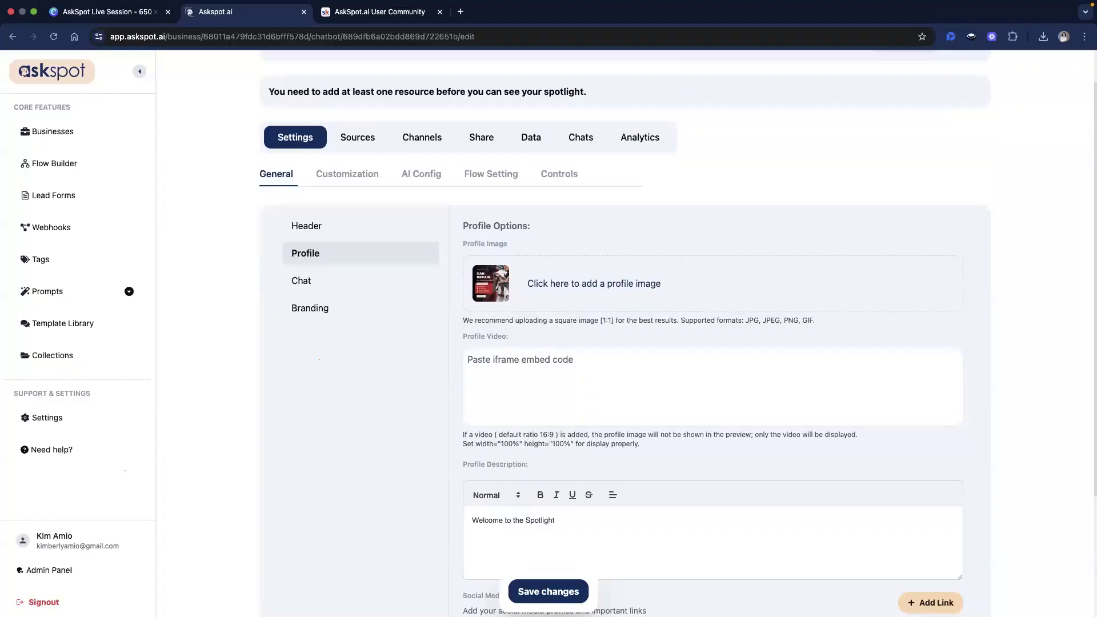
scroll(722, 457, down, 2)
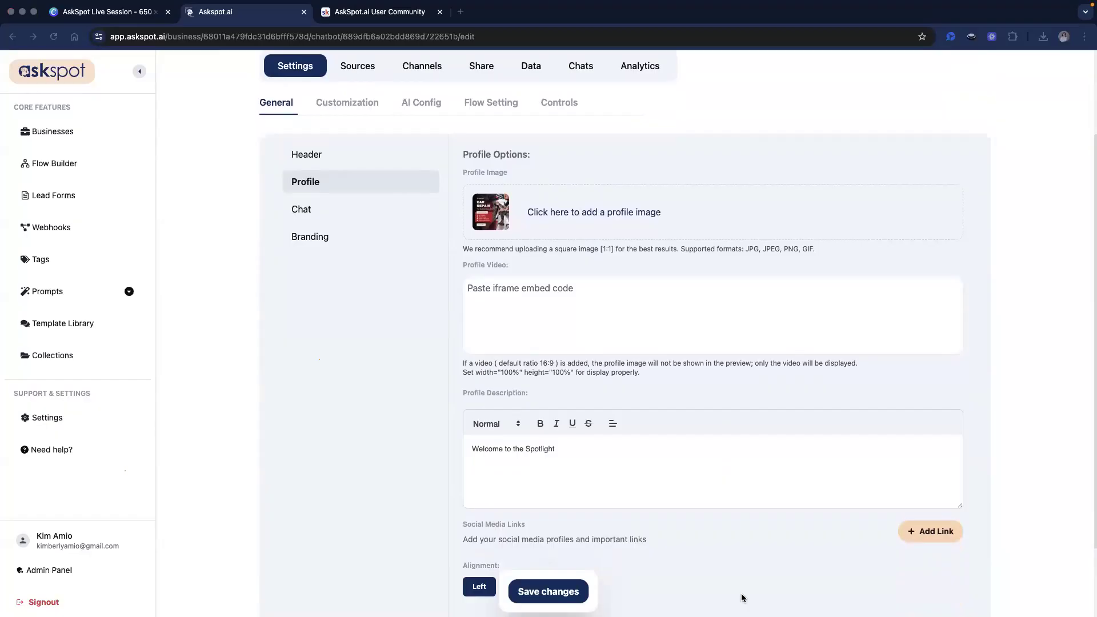
scroll(635, 429, down, 1)
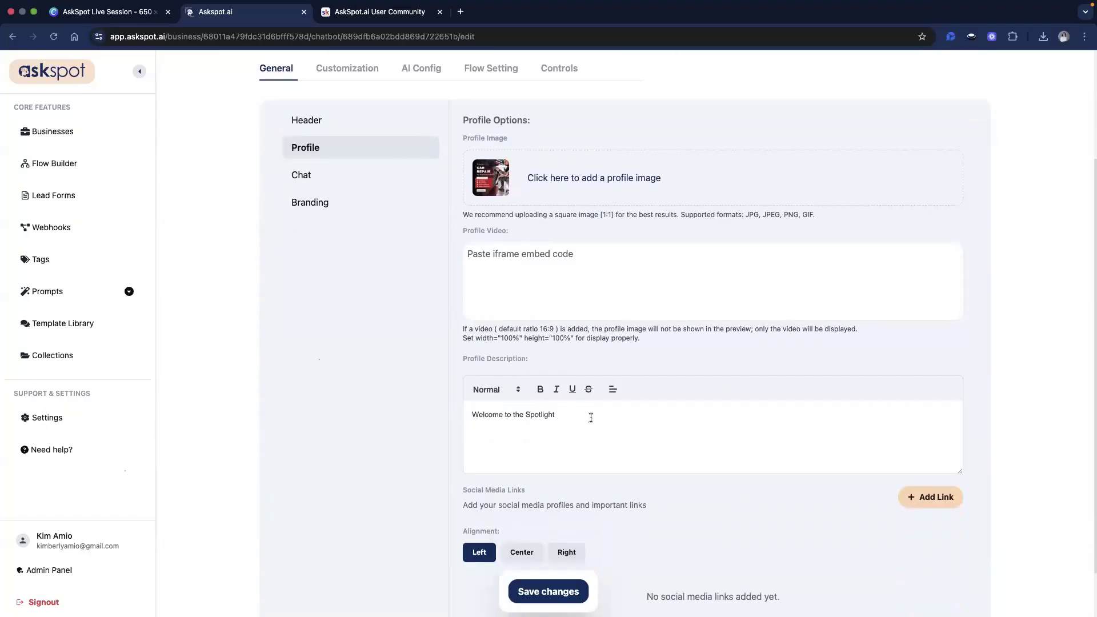
triple_click(591, 417)
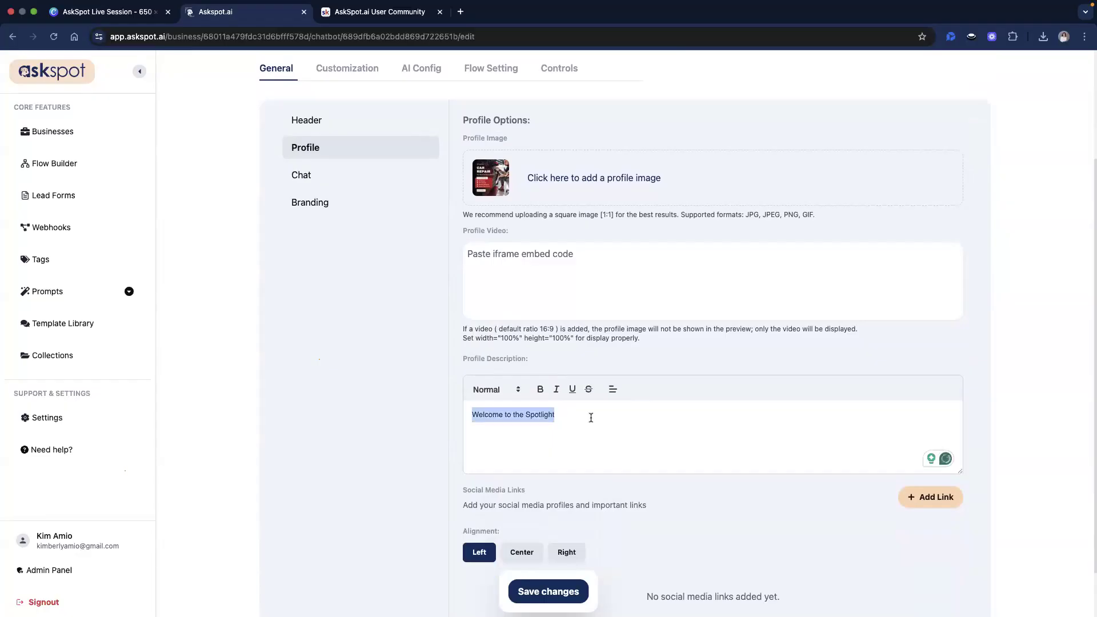
text(At AZ Family Auto, we make car care effortless with expert service and modern convenience. Our 24/7 AI Service Advisor is here to guide you through the right services, pricing, and easy online booking — anytime you need it.)
click(509, 427)
mouse_move(504, 418)
mouse_down()
mouse_move(479, 415)
mouse_move(521, 416)
mouse_up()
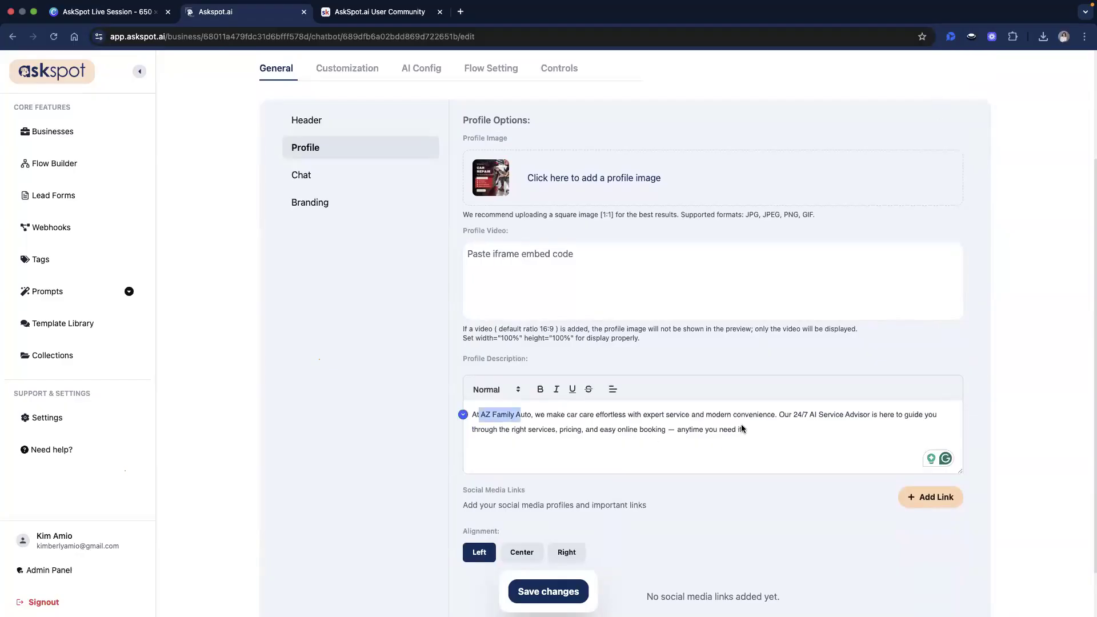
scroll(777, 395, down, 2)
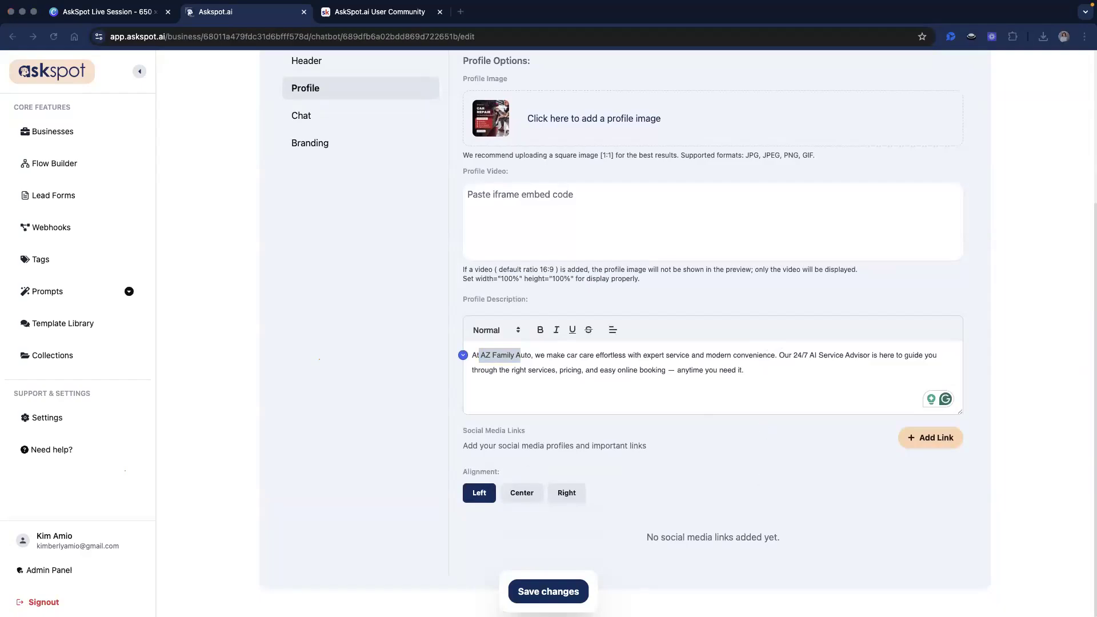
click(921, 439)
click(918, 439)
click(919, 438)
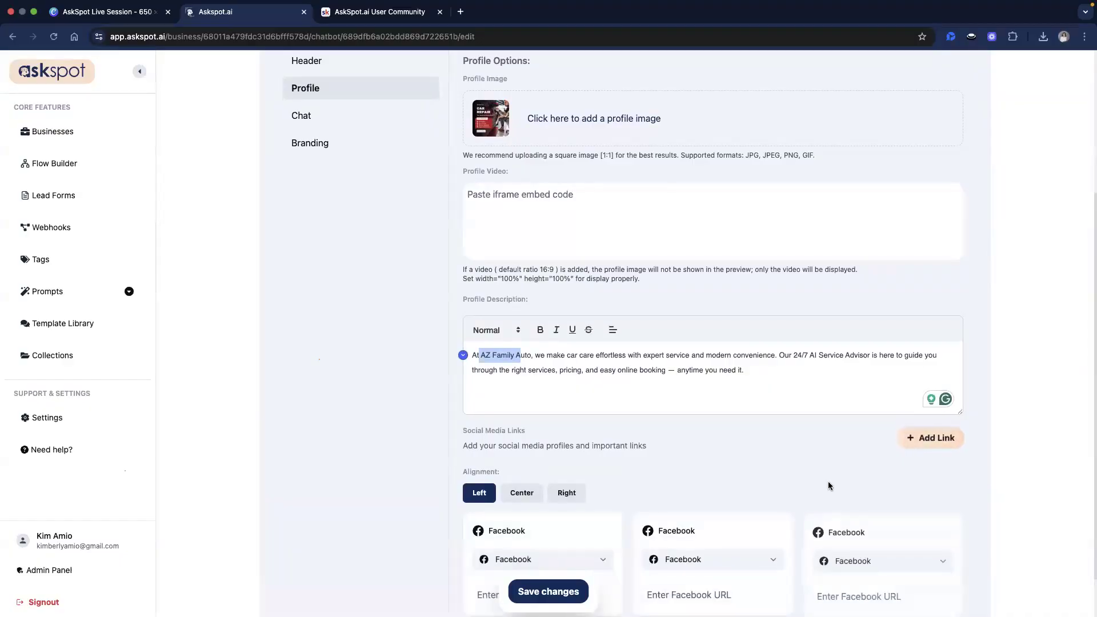
scroll(828, 482, down, 2)
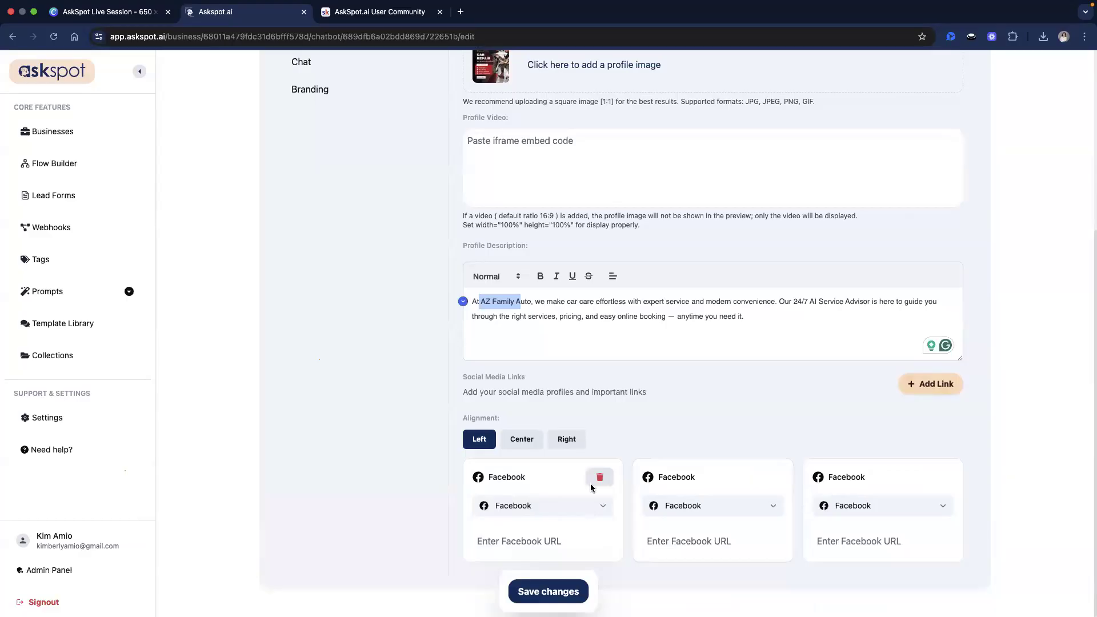
click(496, 573)
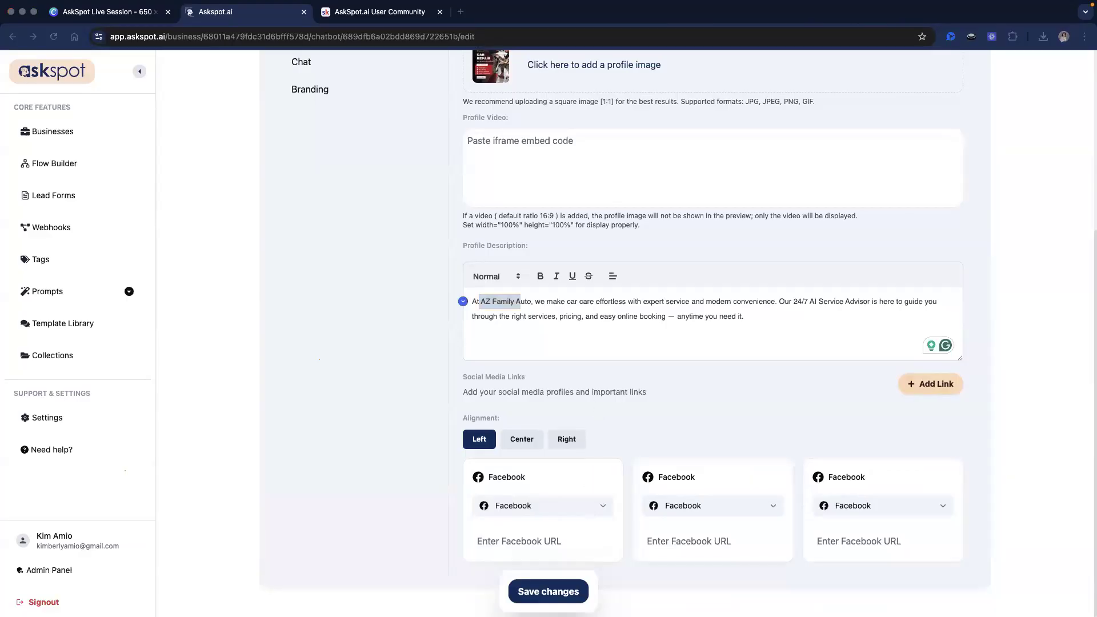
click(585, 501)
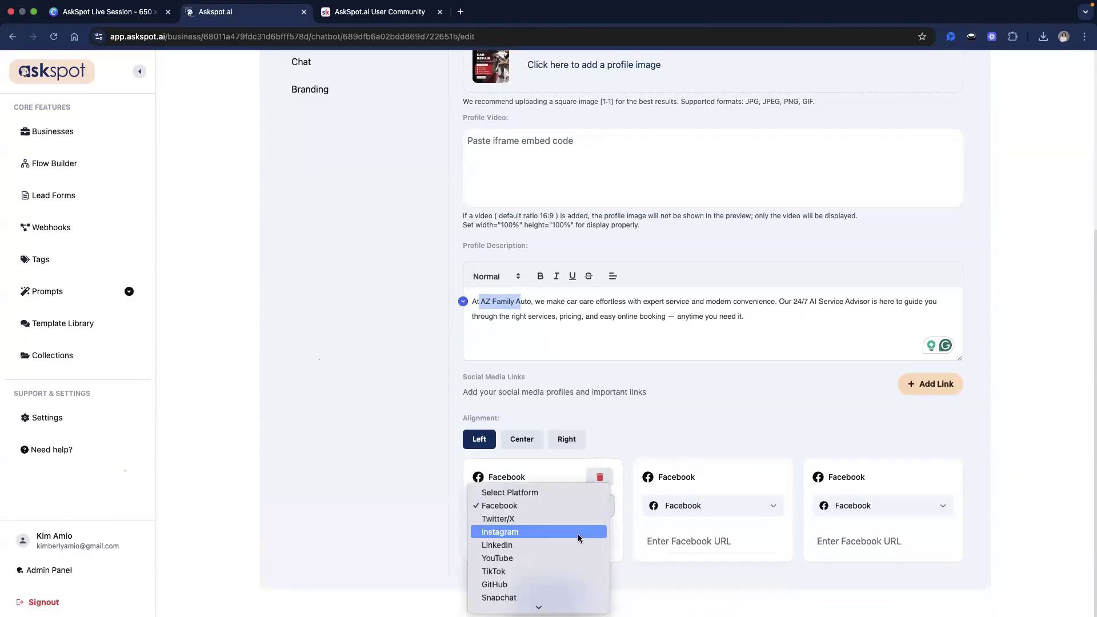
click(578, 532)
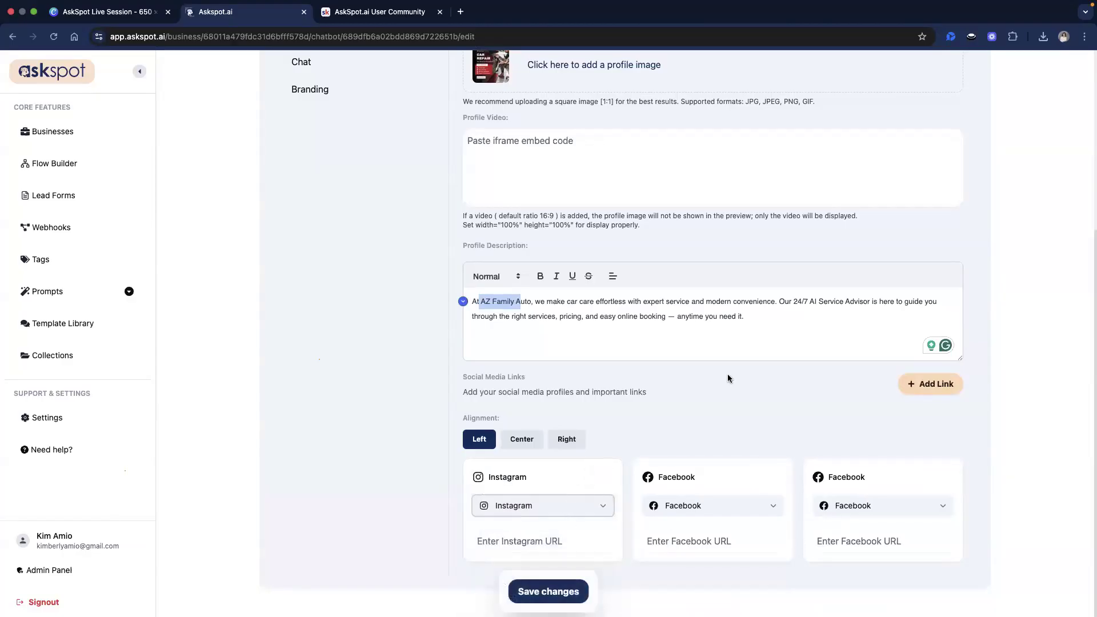
click(527, 534)
text(https://instagram.com/)
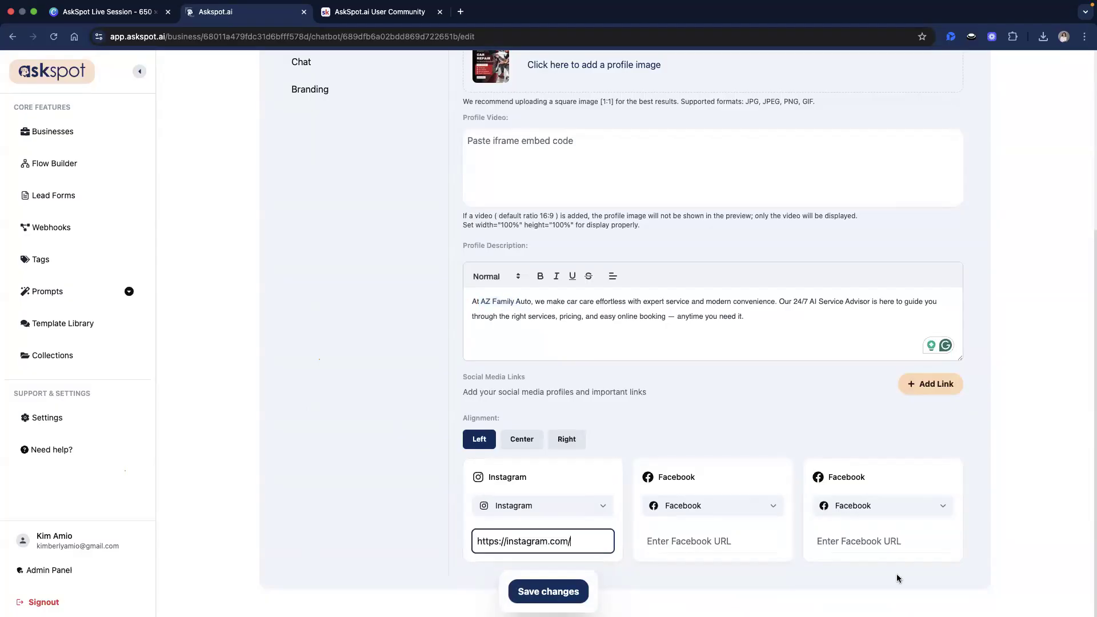
key(super+Tab)
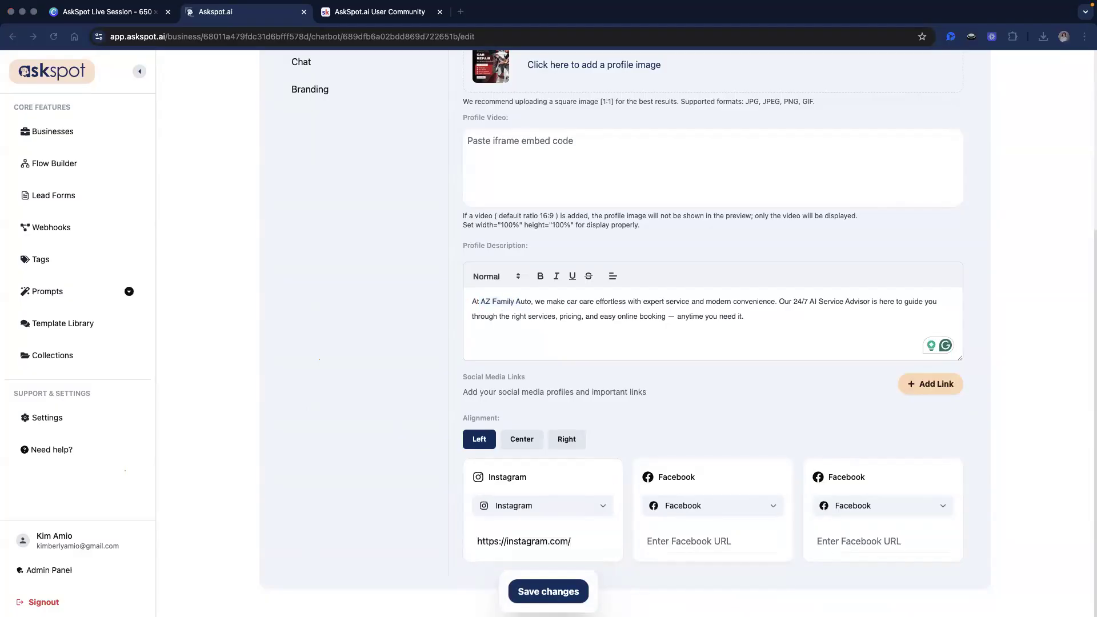
click(721, 540)
text(https://facebook.com/)
click(887, 506)
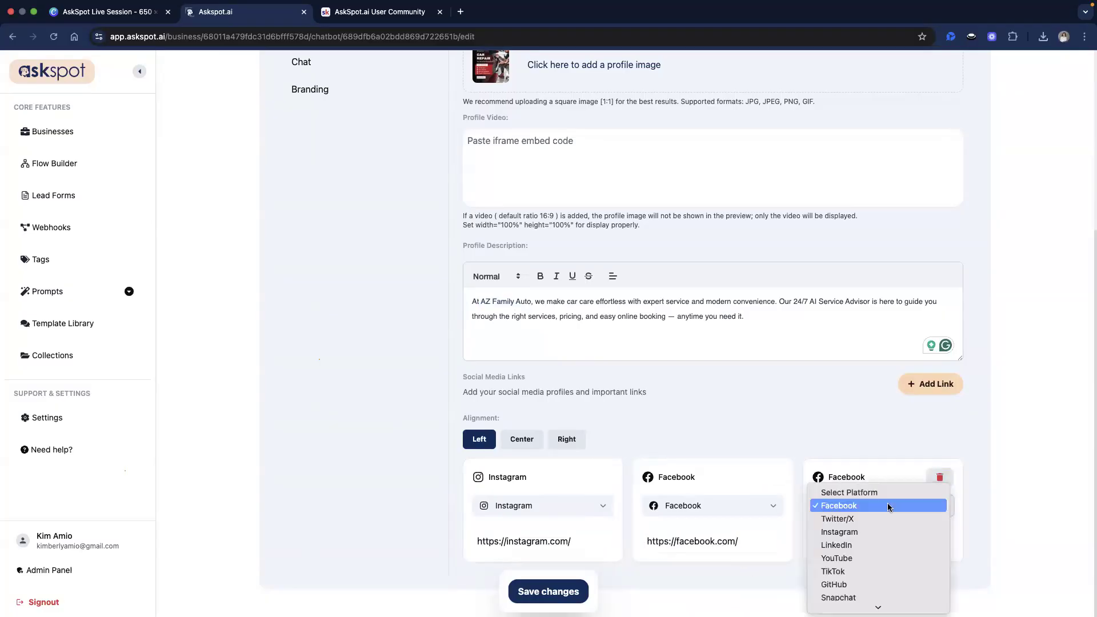
key(Down)
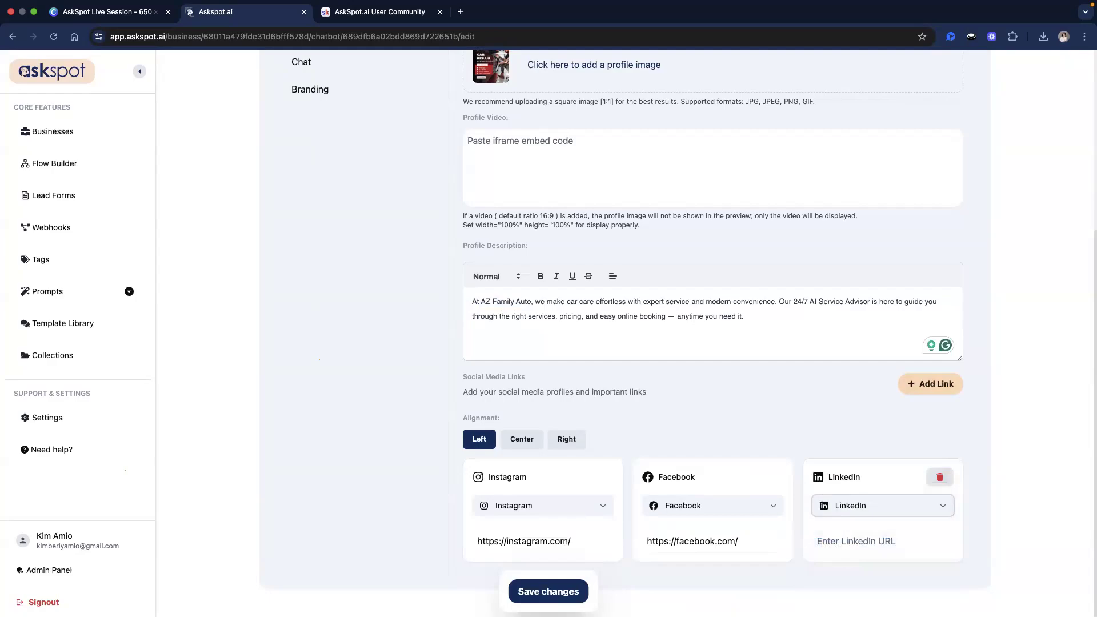
click(889, 544)
text(https://linkedin.com/company/)
click(549, 592)
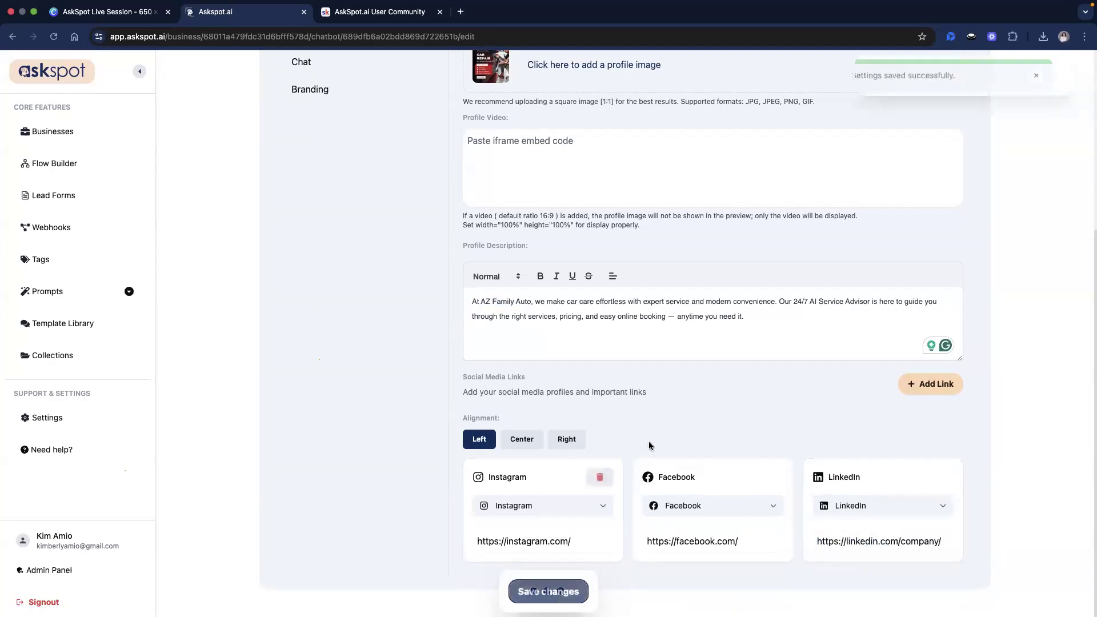
scroll(897, 497, up, 5)
scroll(869, 435, up, 3)
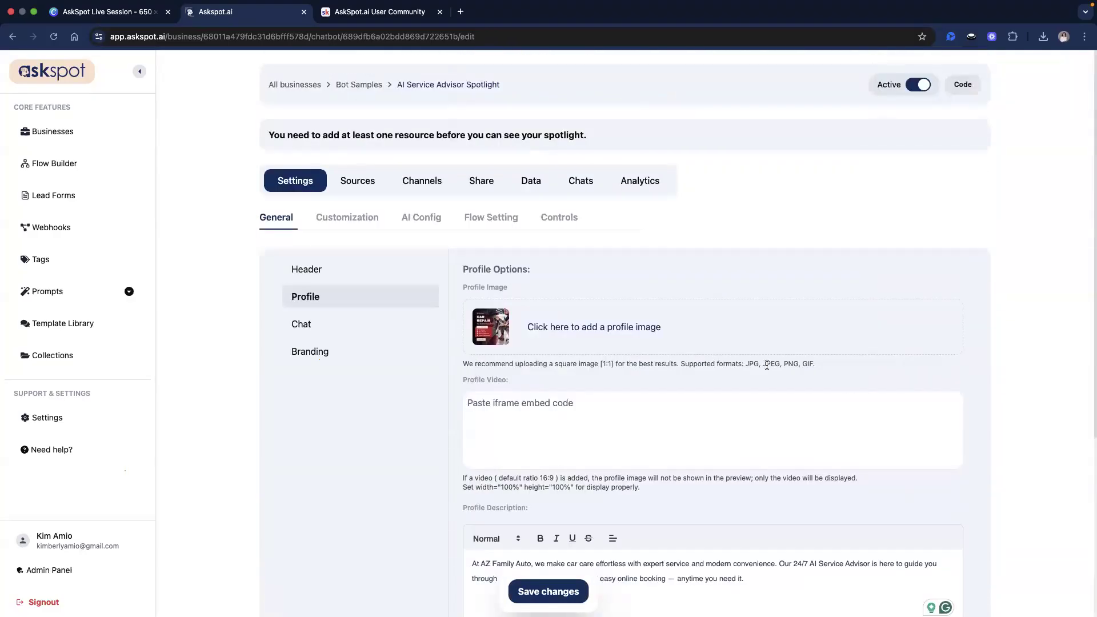
scroll(917, 348, down, 4)
scroll(914, 364, down, 2)
scroll(913, 363, up, 3)
scroll(914, 364, down, 3)
scroll(914, 363, up, 4)
scroll(801, 286, down, 5)
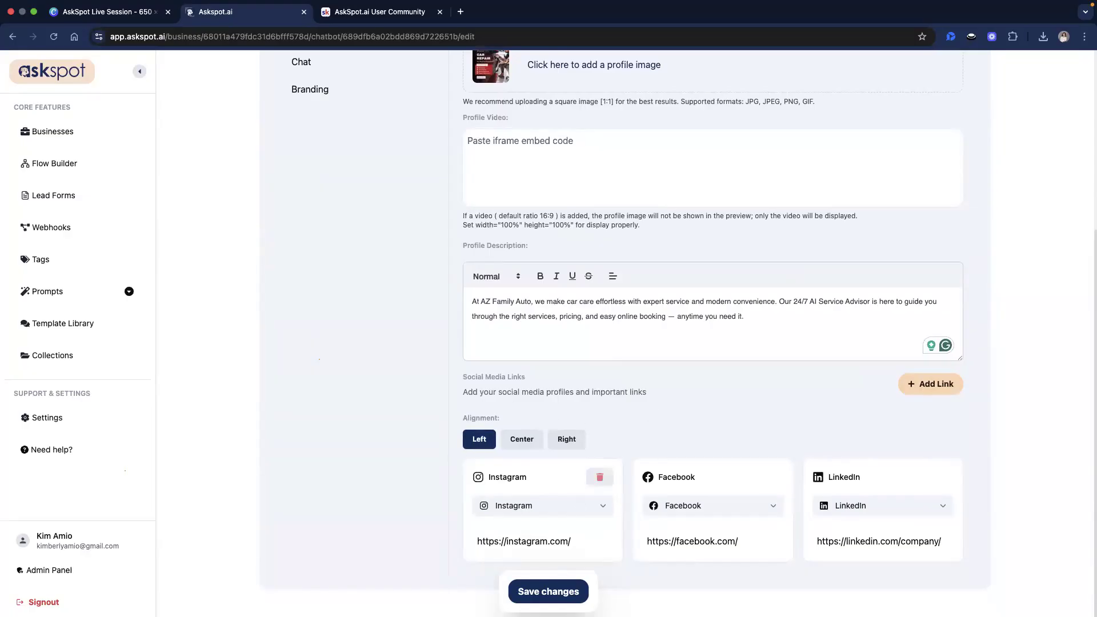
click(548, 591)
scroll(698, 457, up, 5)
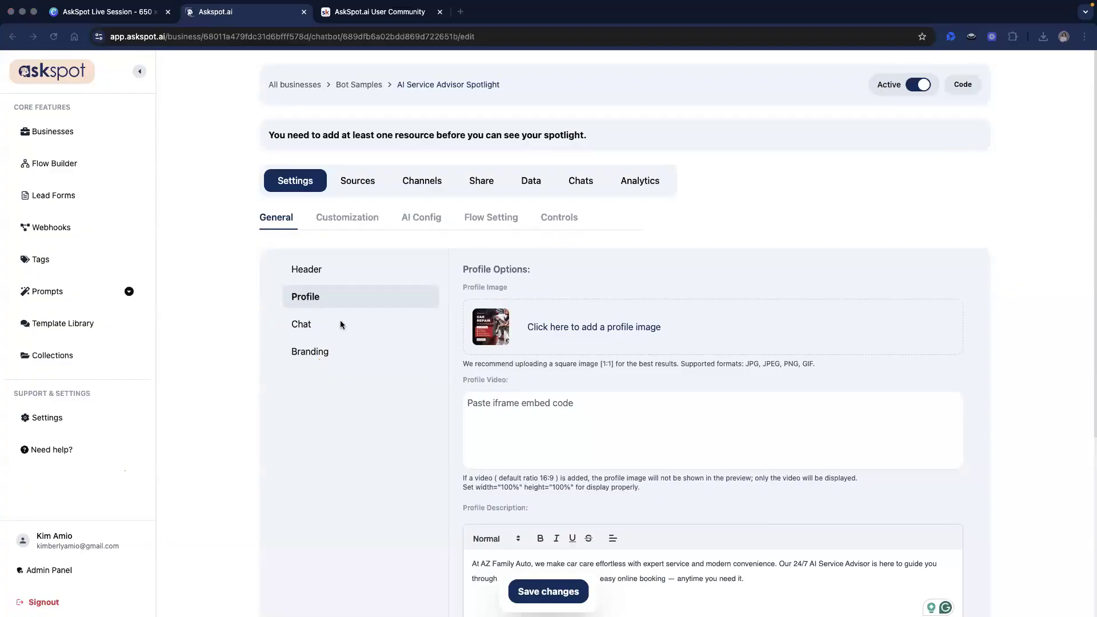
- Turn off the like and dislike buttons on messages in the Spotlight's chat options and save the changes
click(368, 321)
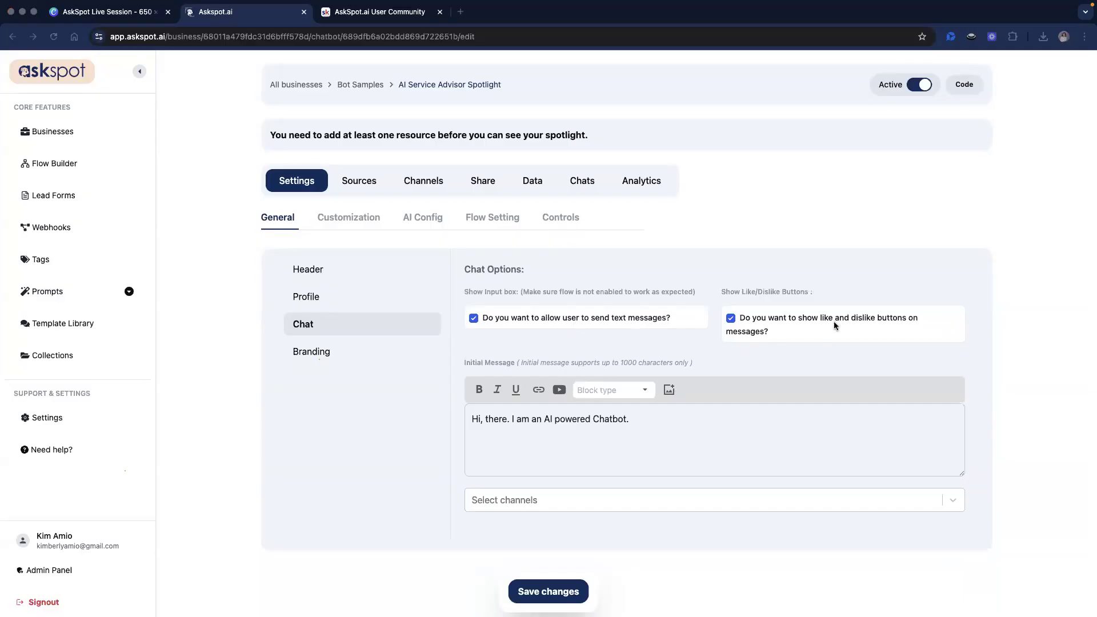
click(731, 322)
click(579, 585)
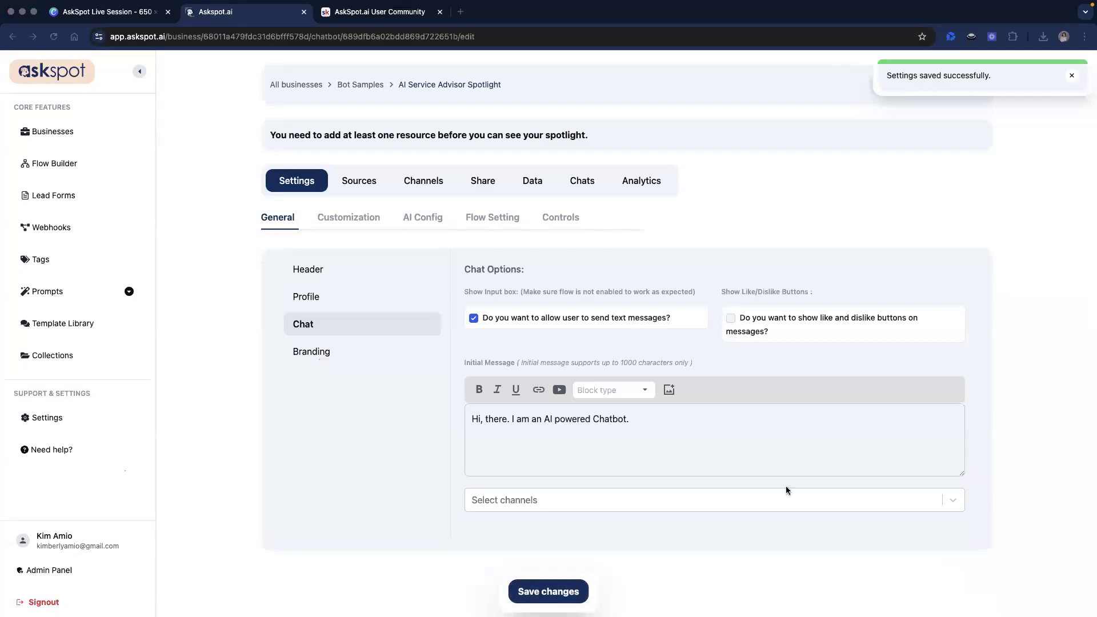
- Replace the chat's initial message with the "Hi there! I'm your virtual Service Advisor" greeting offering help with car needs, pricing info and appointment booking
click(683, 461)
key(ctrl+a)
text(👋 Hi there! I'm your virtual Service Advisor. I can help you figure out what your car needs, give you pricing info, and help you book an appointment — all in just a few clicks!)
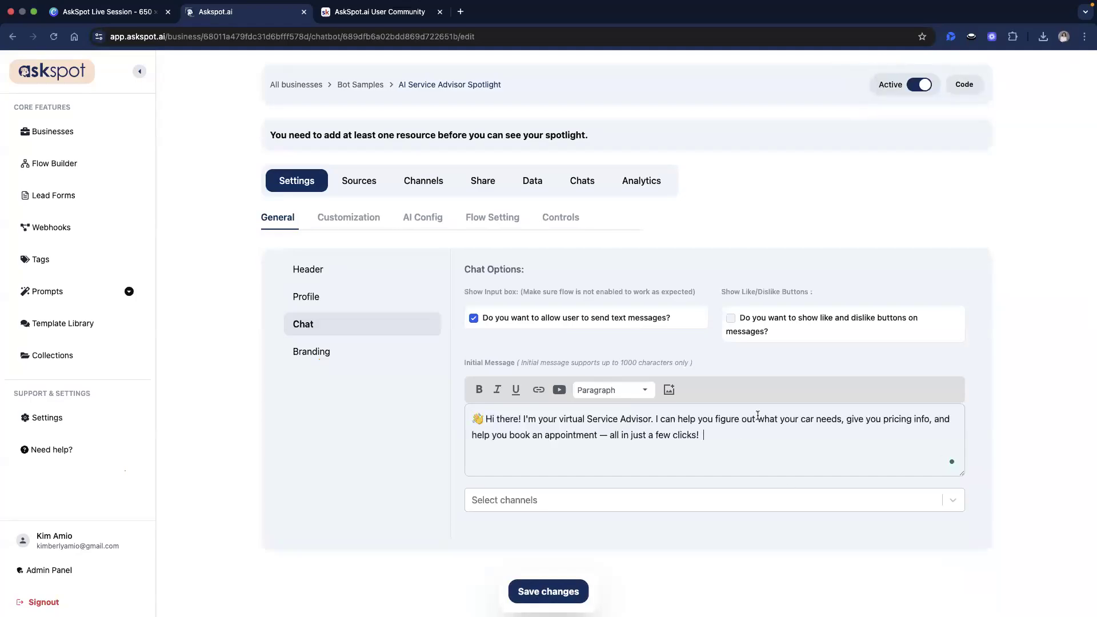
click(713, 243)
- Open the businesses list in a separate browser tab and open the Spotlight Setup Intelliform from the Spotlights business
right_click(76, 135)
click(114, 146)
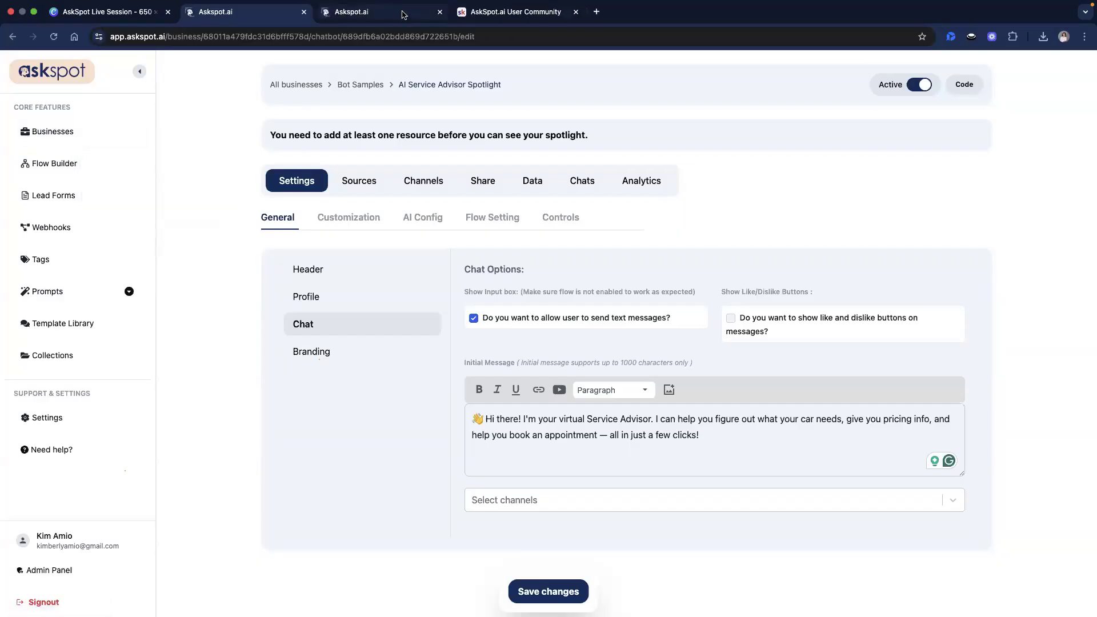
click(404, 13)
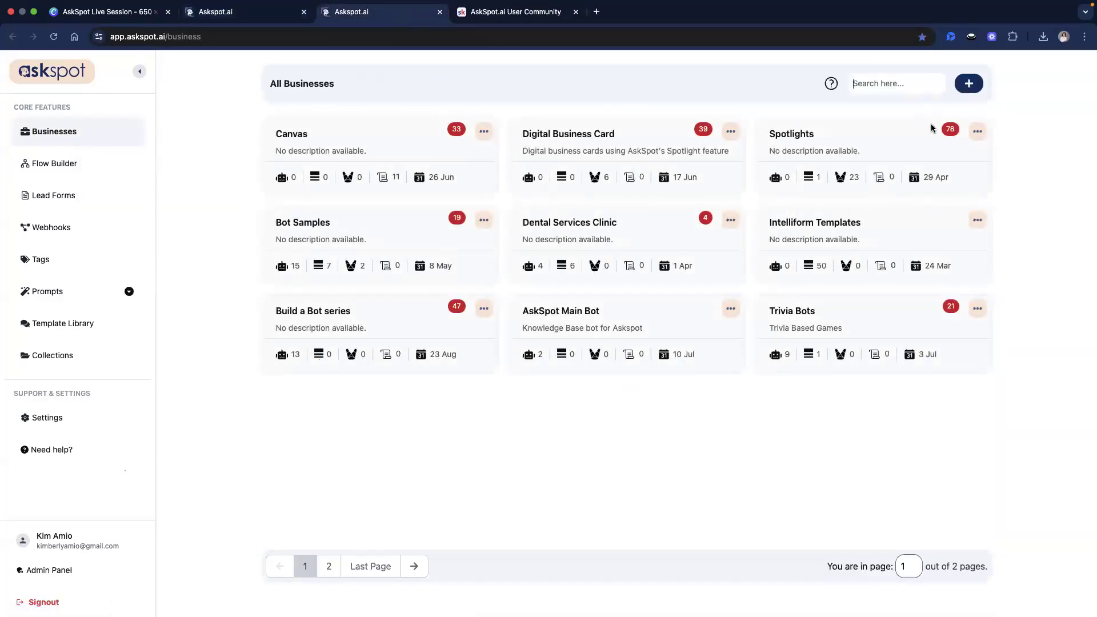
click(805, 148)
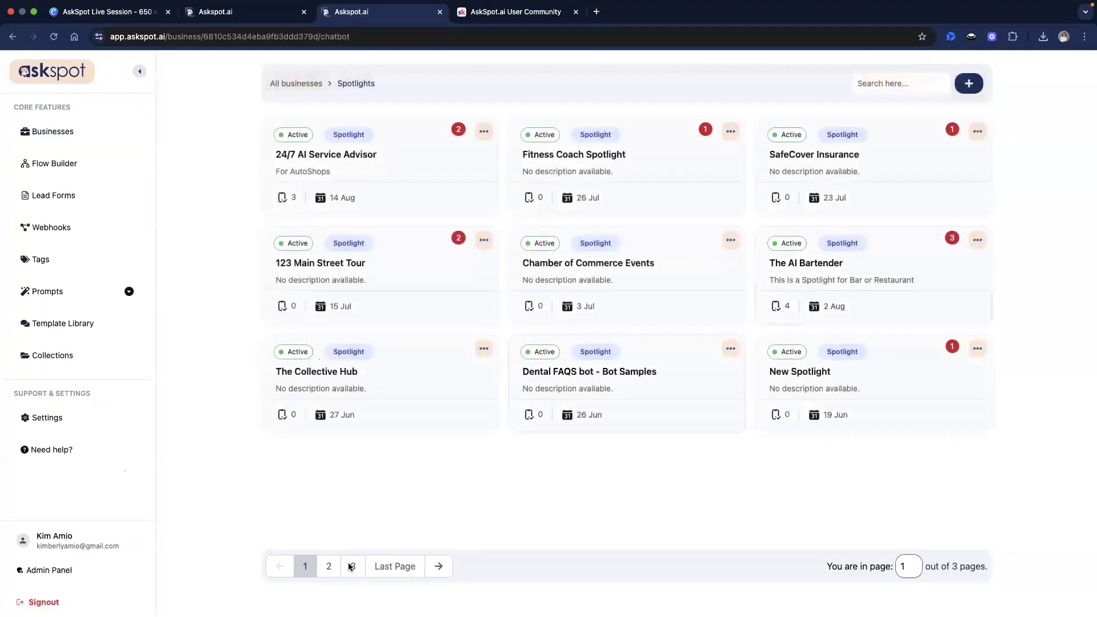
click(329, 566)
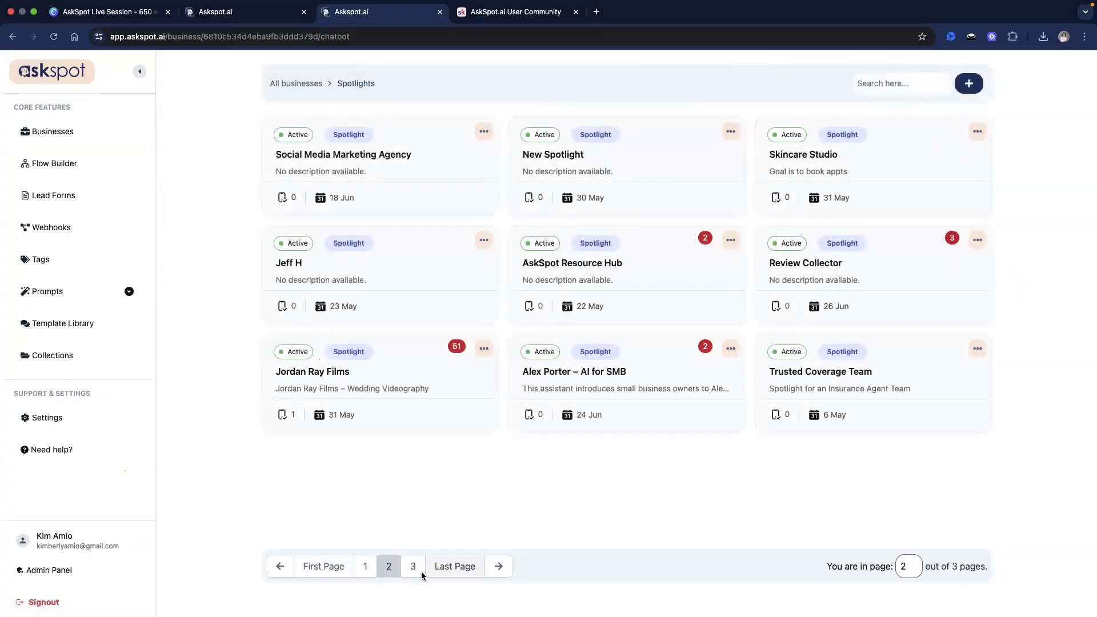
click(455, 566)
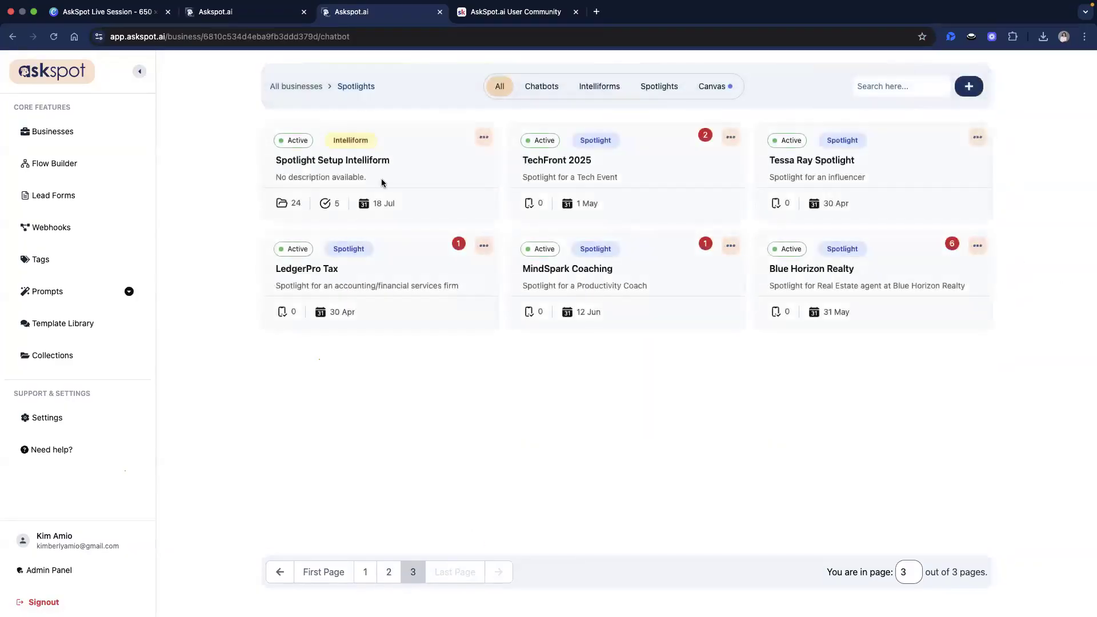
click(351, 167)
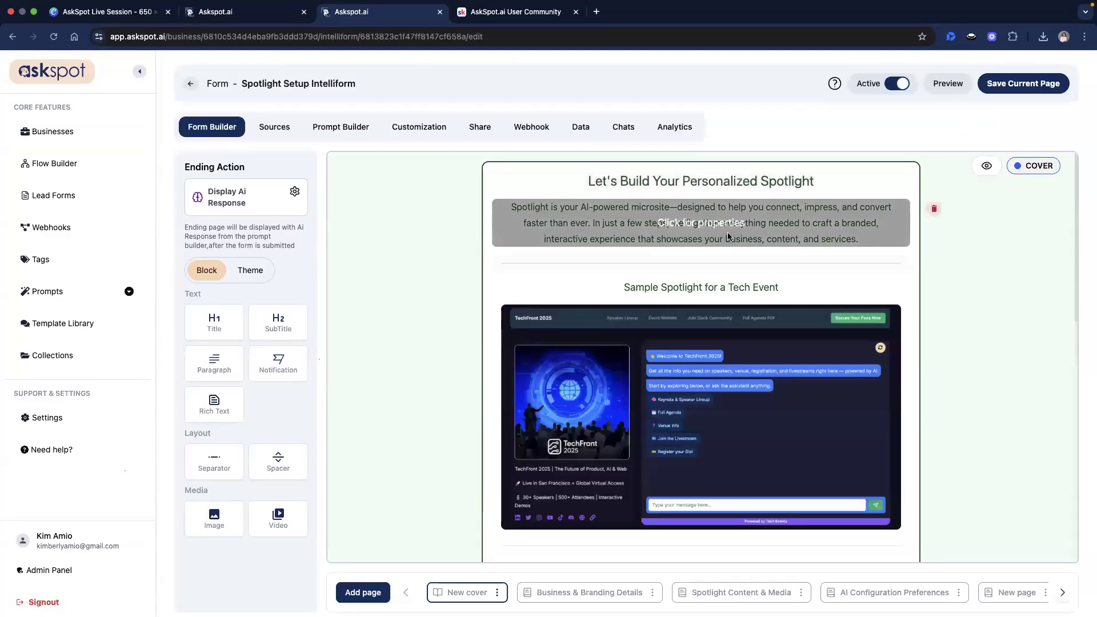
- Examine the sample Spotlights on the Intelliform's cover and the questions on its Business & Branding Details page
scroll(708, 257, down, 2)
scroll(686, 241, up, 2)
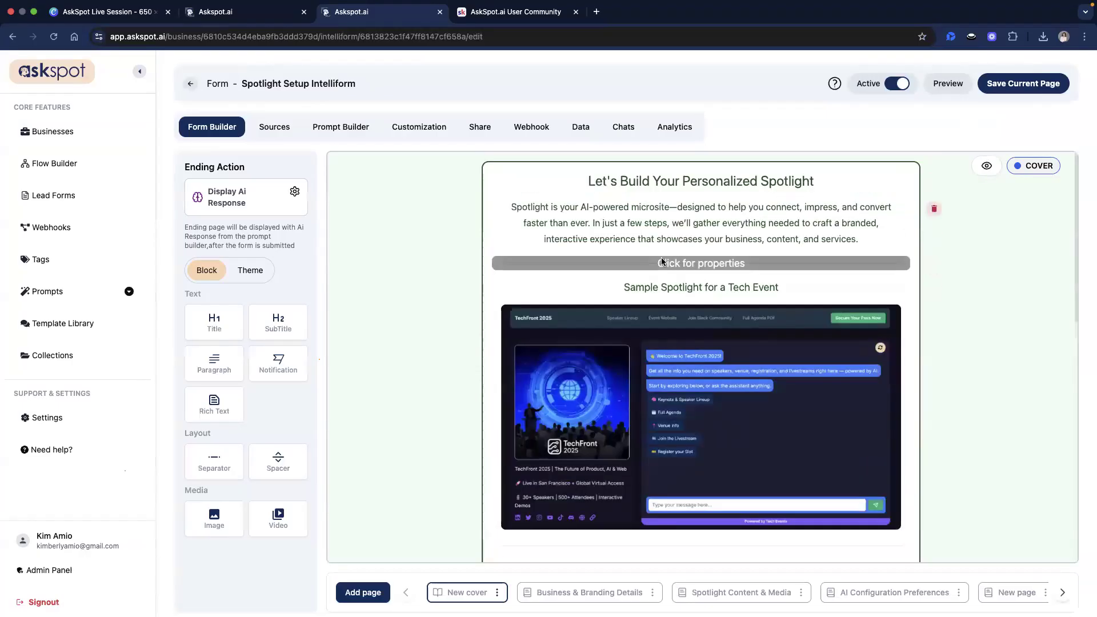
scroll(686, 448, down, 5)
scroll(685, 446, down, 10)
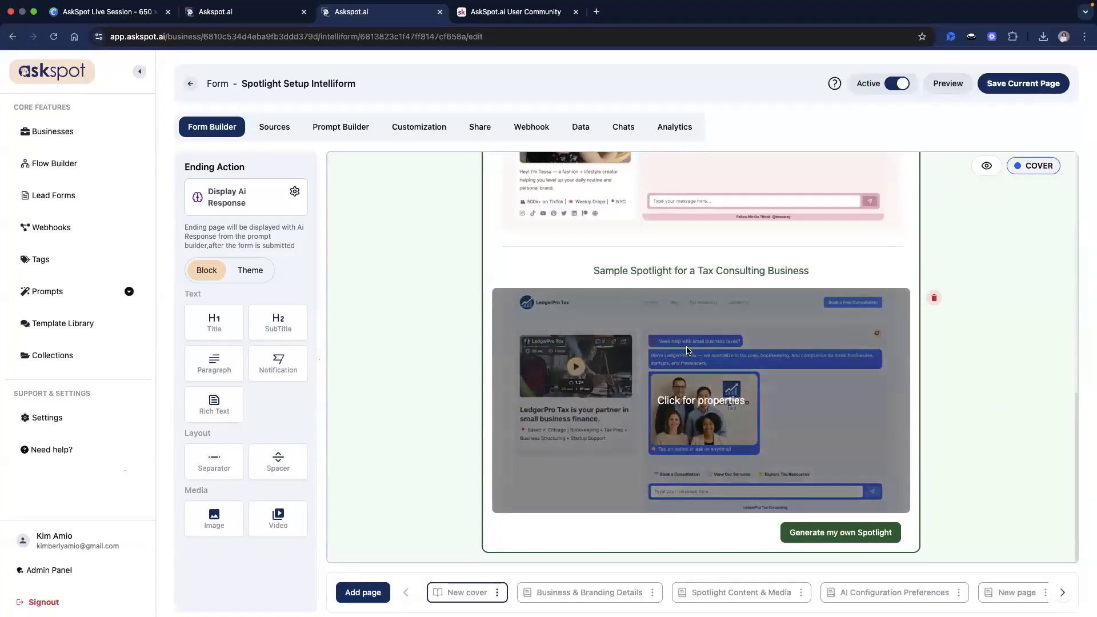
scroll(632, 409, up, 5)
scroll(632, 404, up, 7)
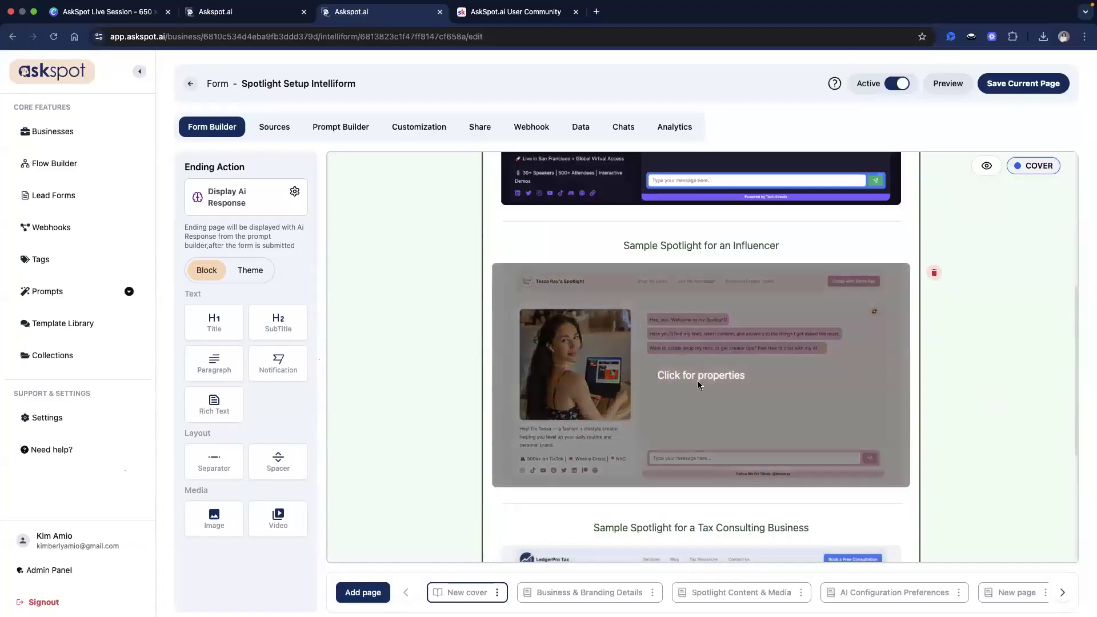
click(614, 589)
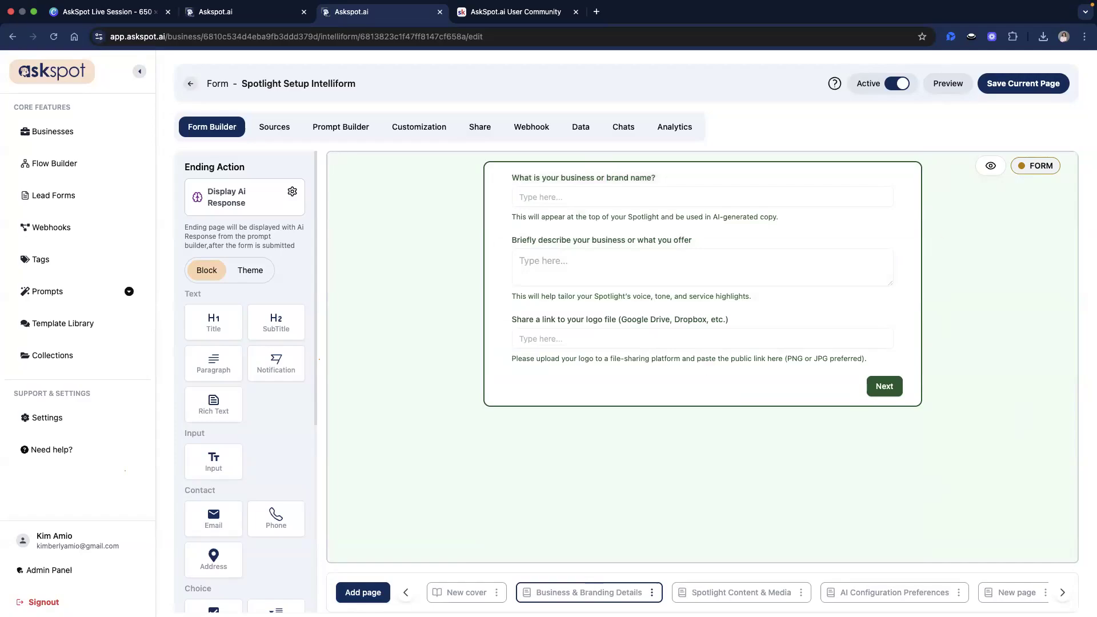
- Copy the duplicate page link of the Spotlight Setup Intelliform from the Spotlights business
click(191, 85)
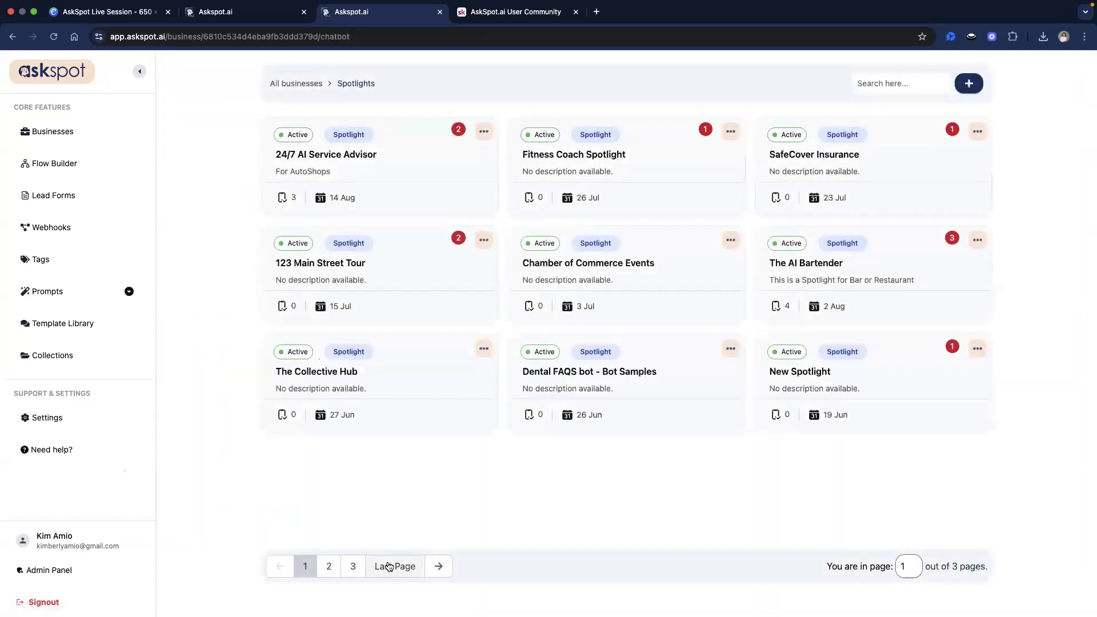
click(388, 567)
click(484, 138)
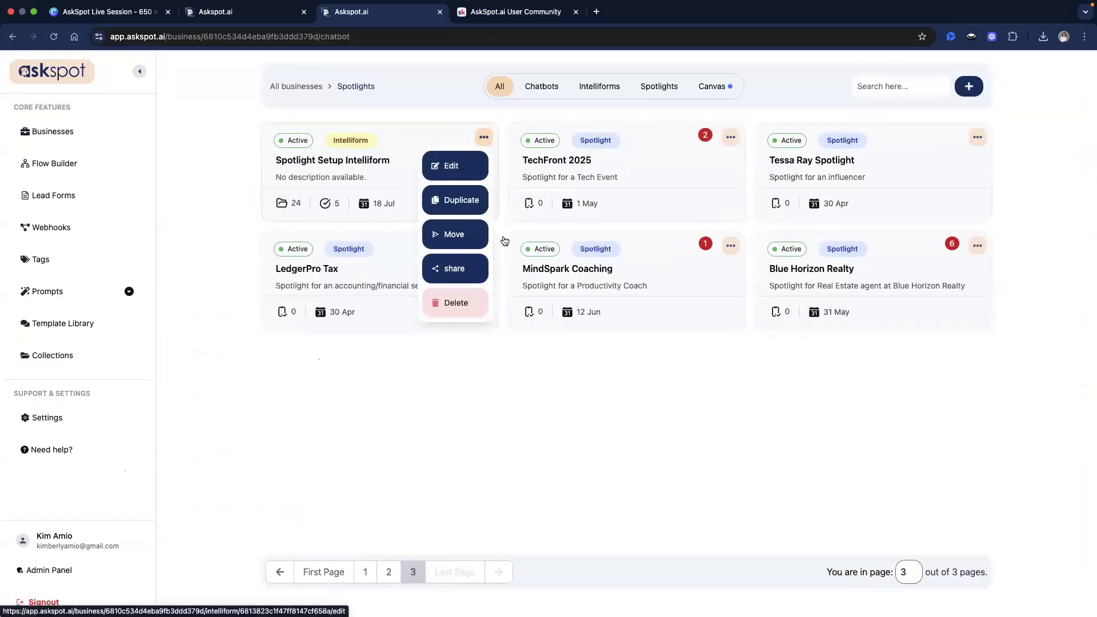
click(473, 273)
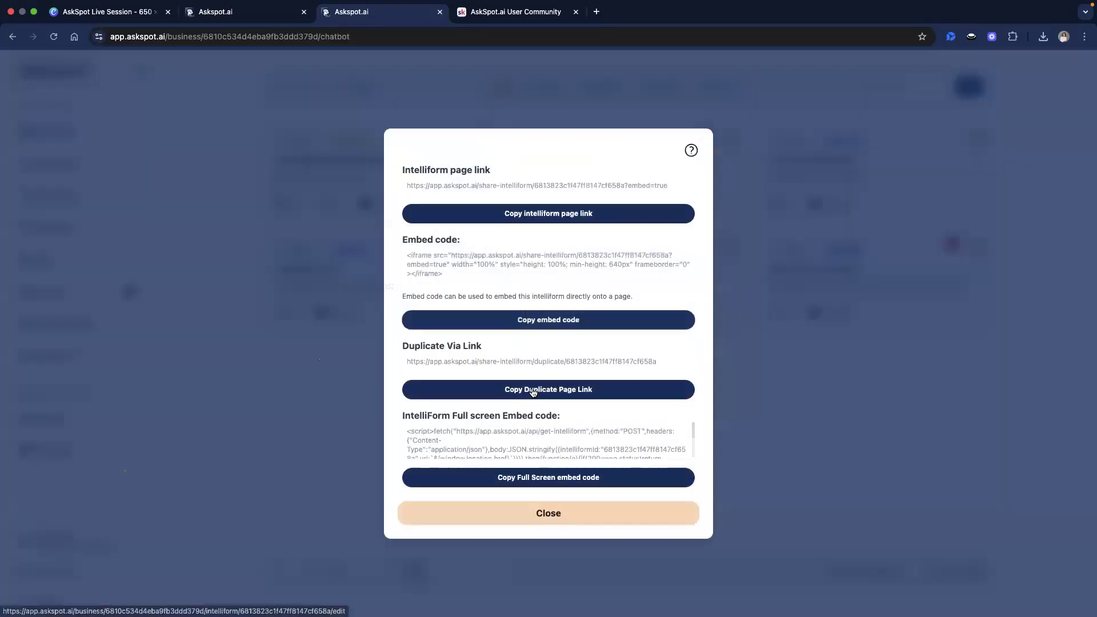
click(602, 394)
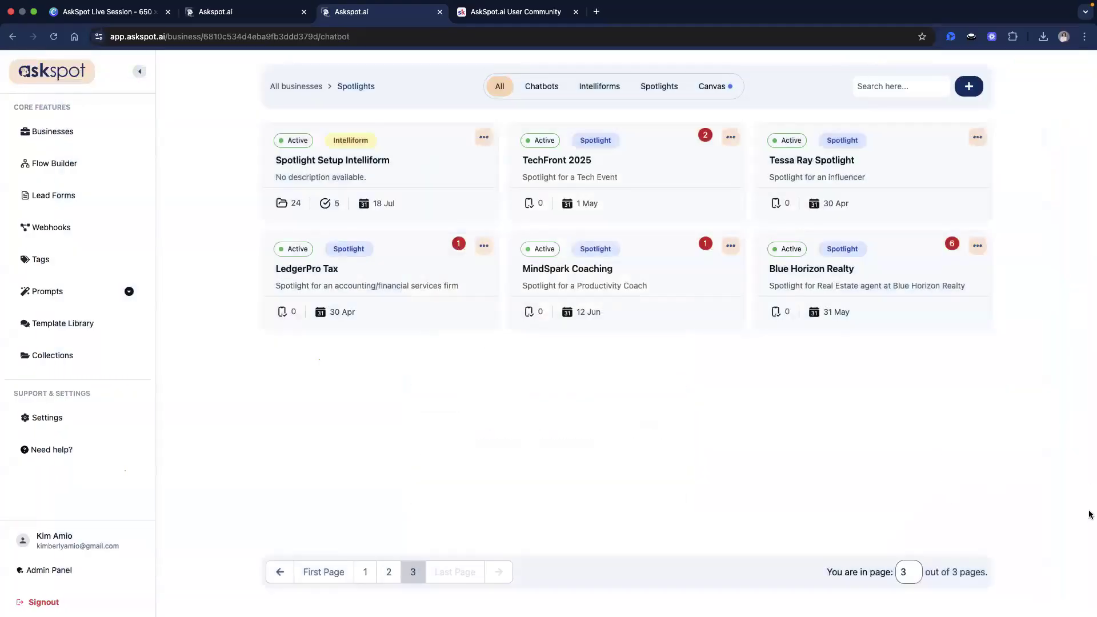
- Return to the AI Service Advisor Spotlight's chat options and save the new initial message
click(276, 16)
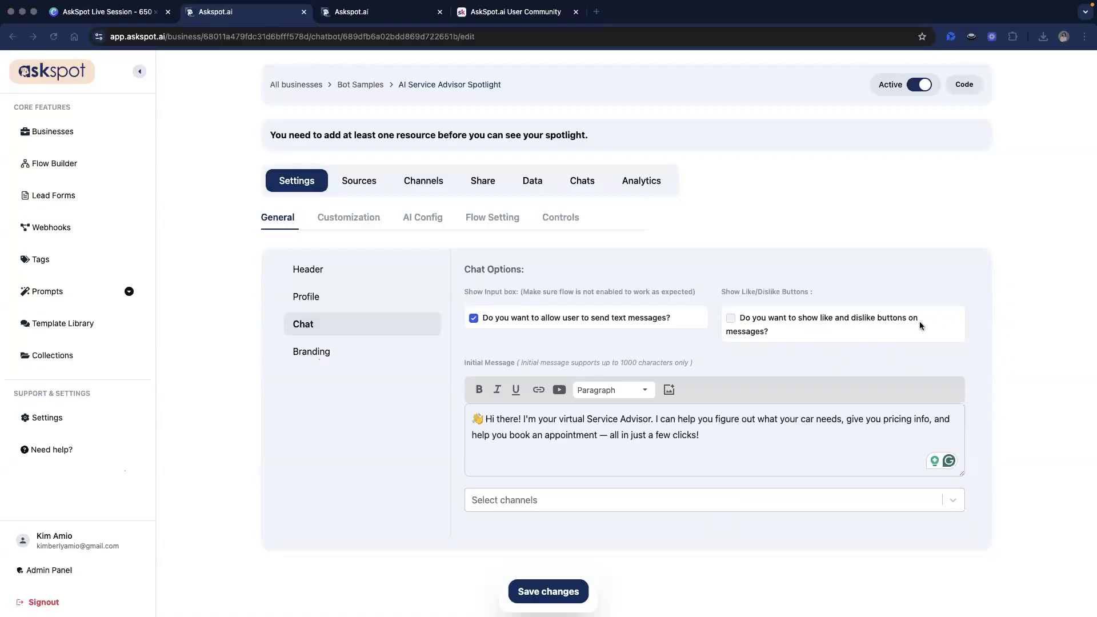
click(461, 358)
drag(465, 362, 523, 363)
click(679, 438)
click(725, 448)
click(552, 590)
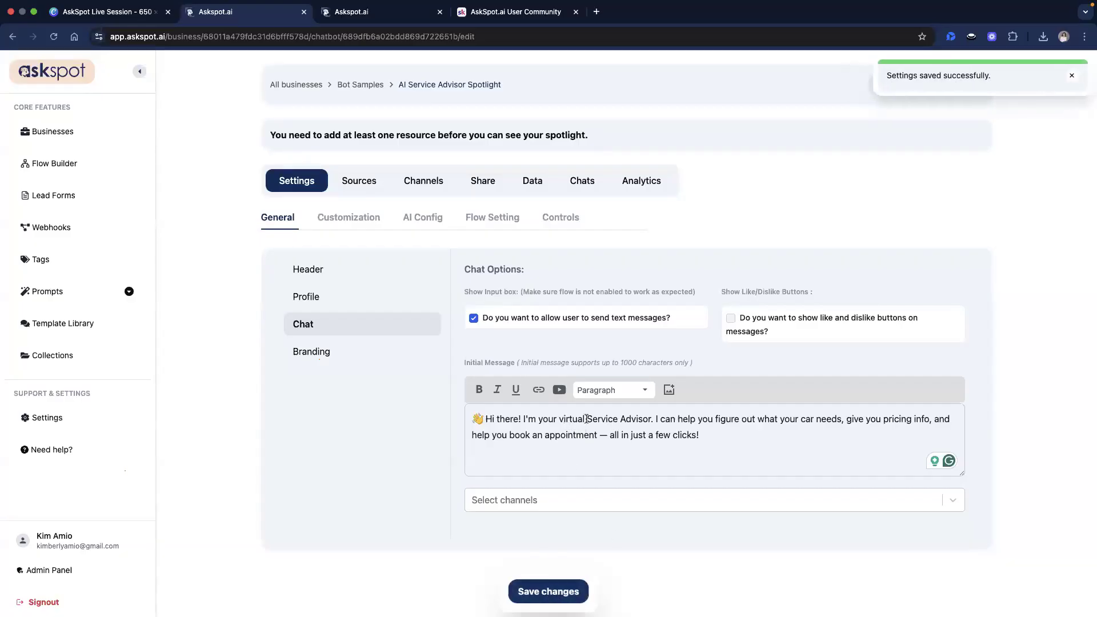
- Turn off the branding display in the Spotlight's branding options and save the changes
click(379, 355)
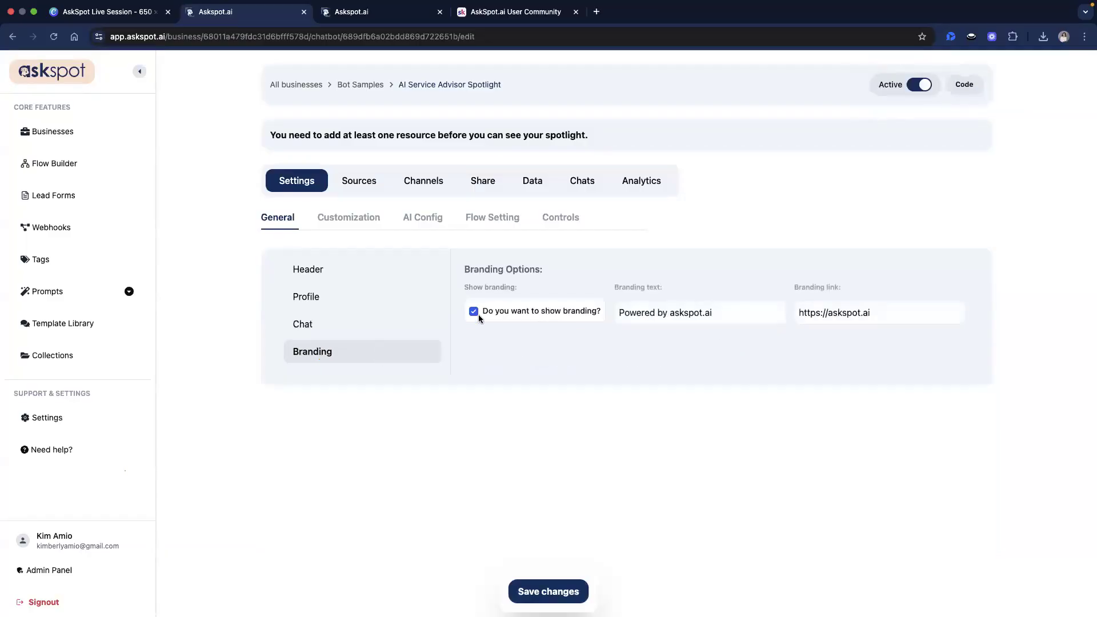
click(475, 312)
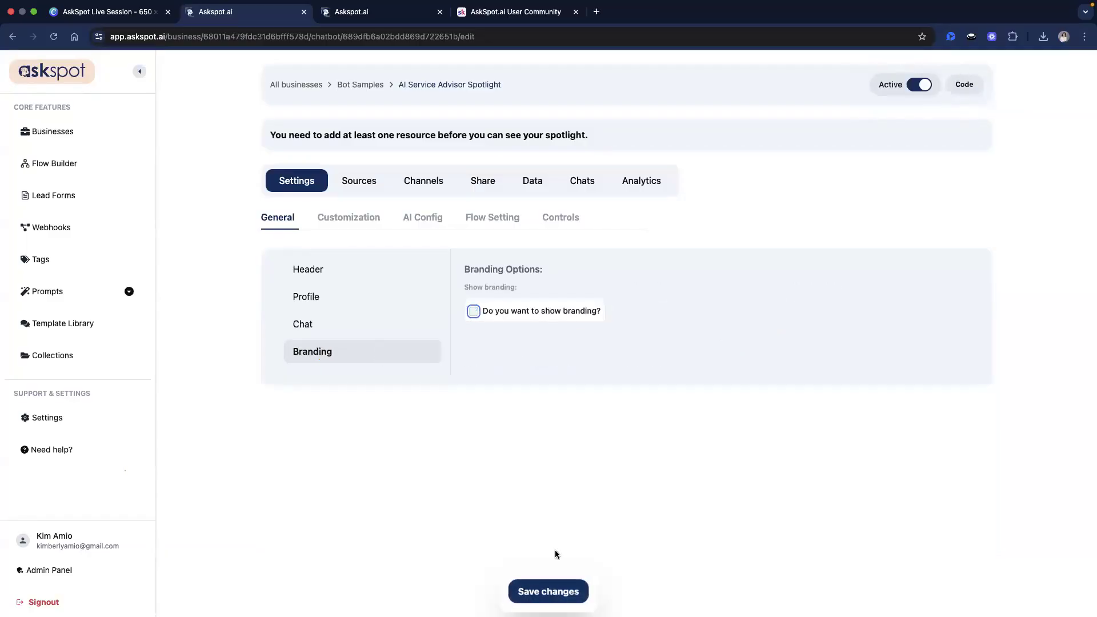
click(548, 591)
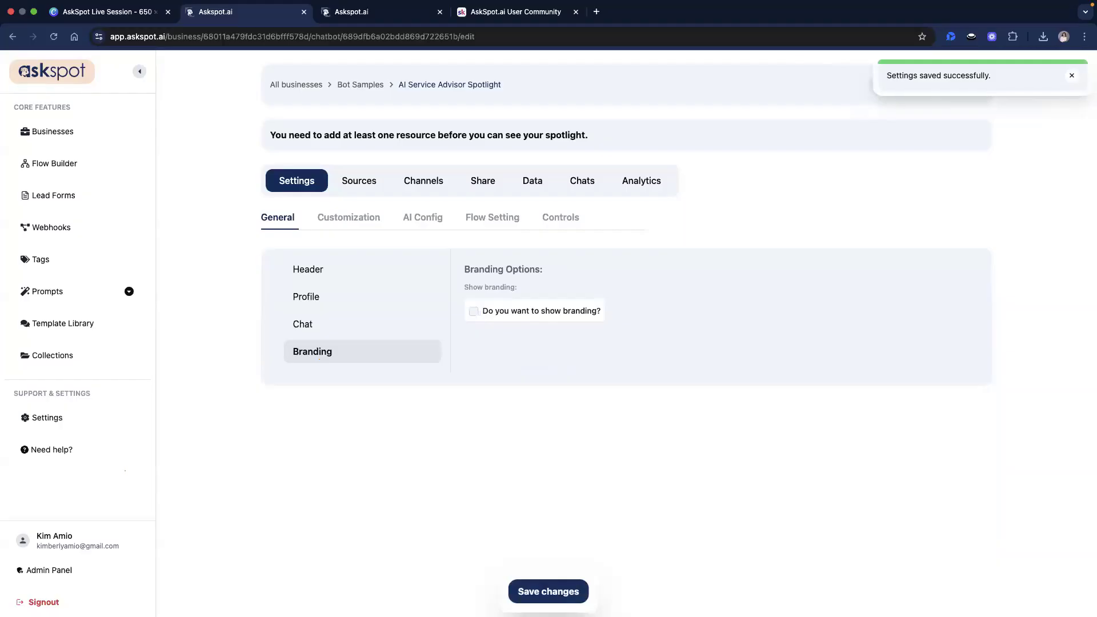
- Check the Spotlight's Customization settings for what is required before it can be customized
click(363, 227)
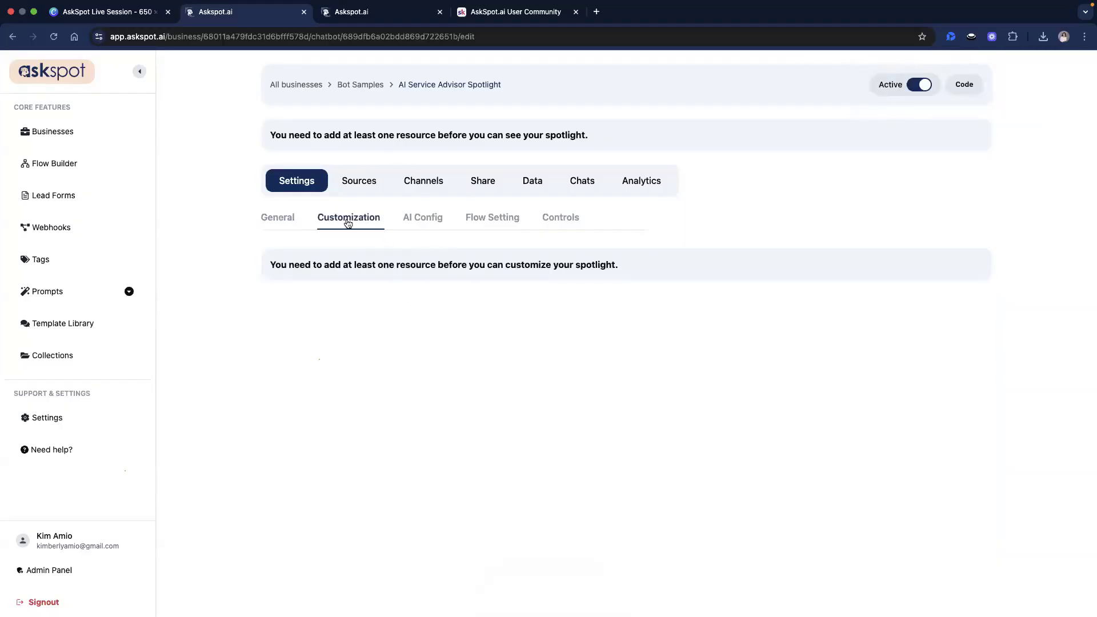
drag(354, 272, 526, 265)
click(591, 263)
triple_click(619, 268)
click(582, 262)
- Open the Knowledge Base for Auto Repair Google Sheet in a new tab and widen the Answer column to fit its text
click(597, 11)
key(super+v)
key(Return)
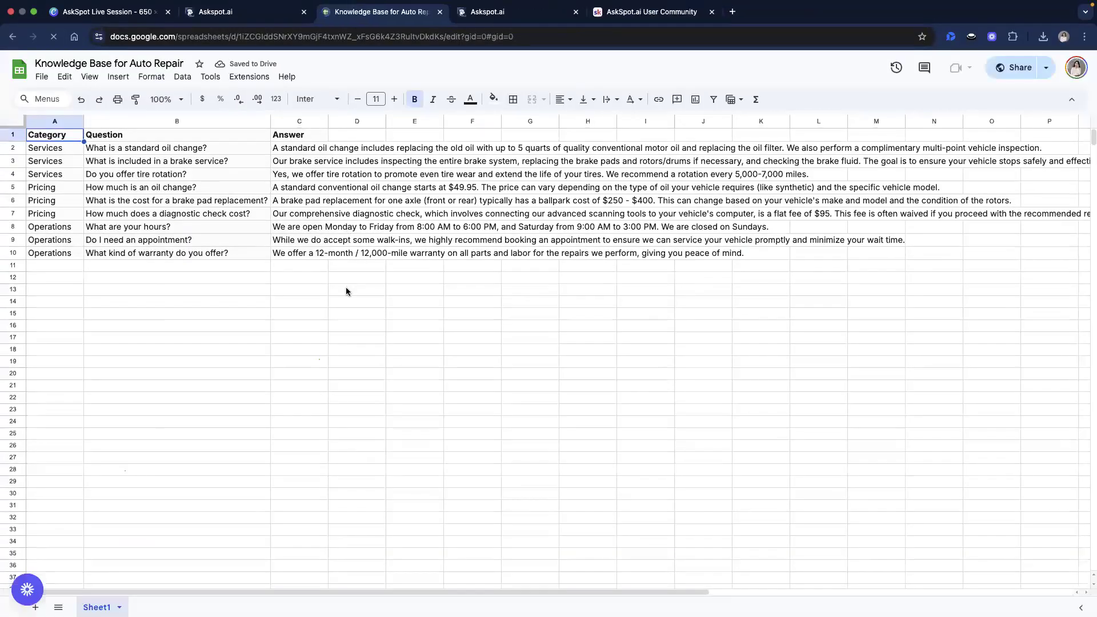
click(346, 292)
double_click(328, 122)
click(344, 201)
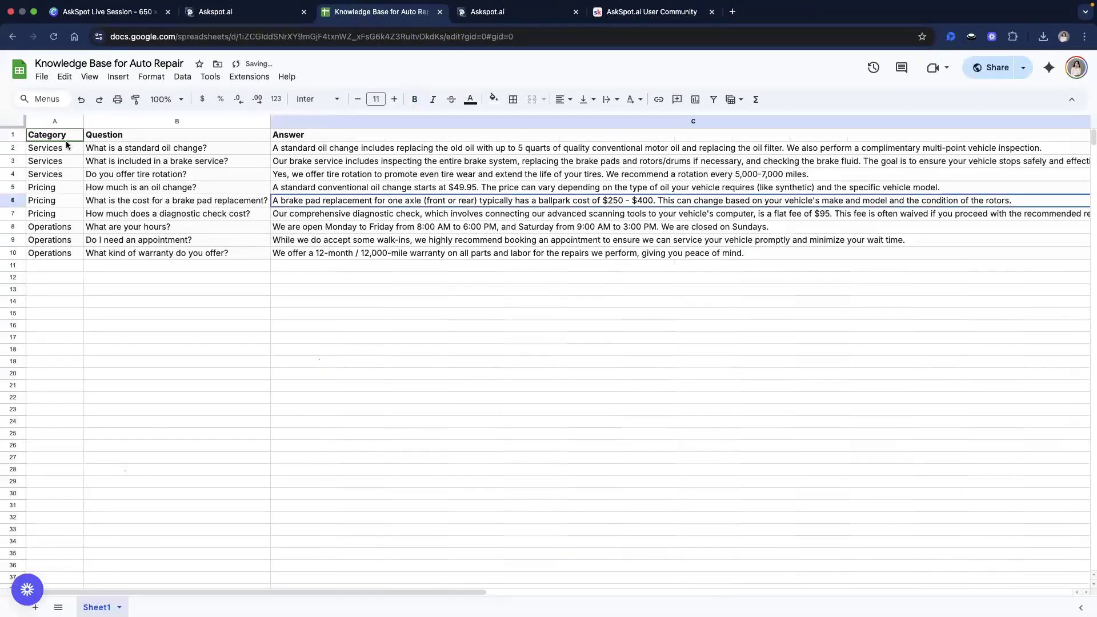
- Examine the knowledge base's Category, Question and Answer columns, including the pricing and operations entries
click(66, 141)
click(68, 161)
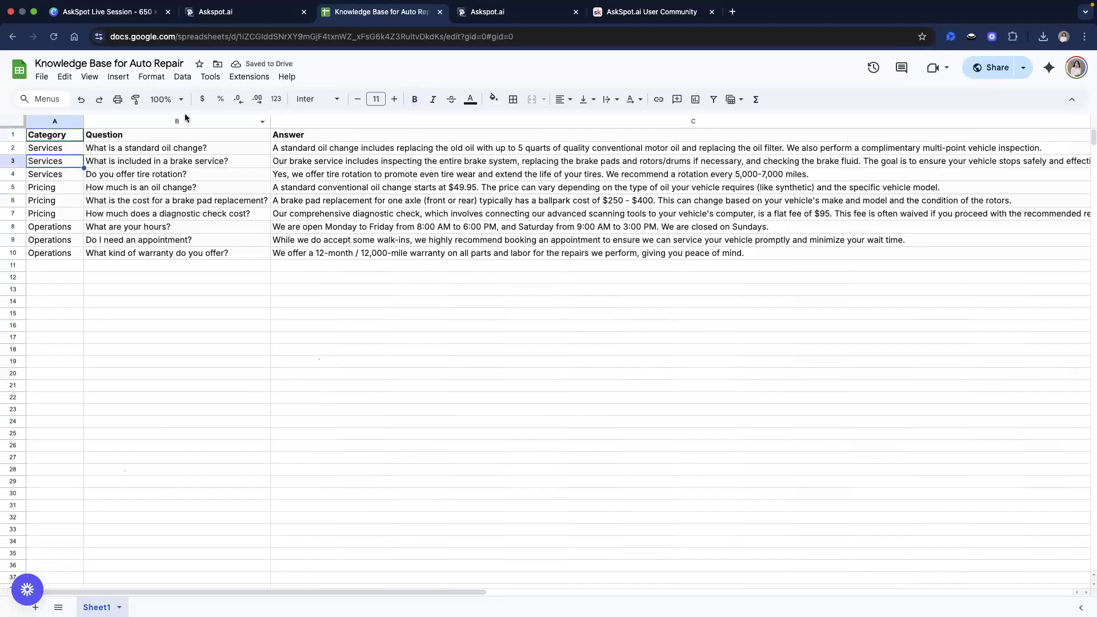
click(177, 145)
click(326, 138)
click(342, 242)
click(331, 257)
drag(248, 257, 299, 254)
click(201, 190)
click(201, 217)
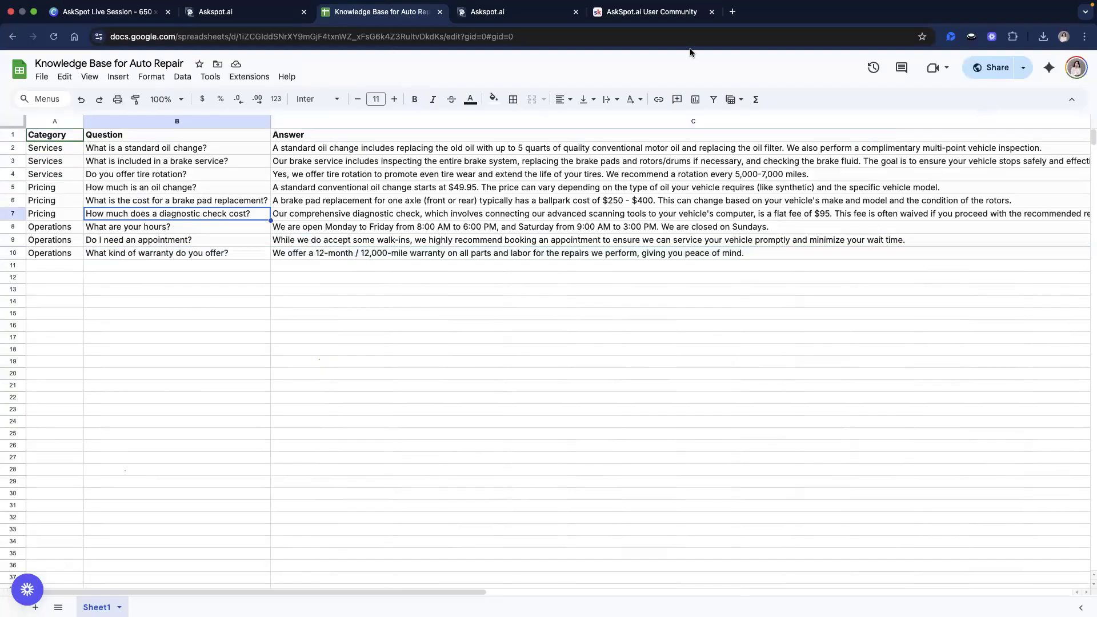
- Check that the Knowledge Base for Auto Repair sheet is shared with anyone with the link as Viewer, and copy its link
click(990, 74)
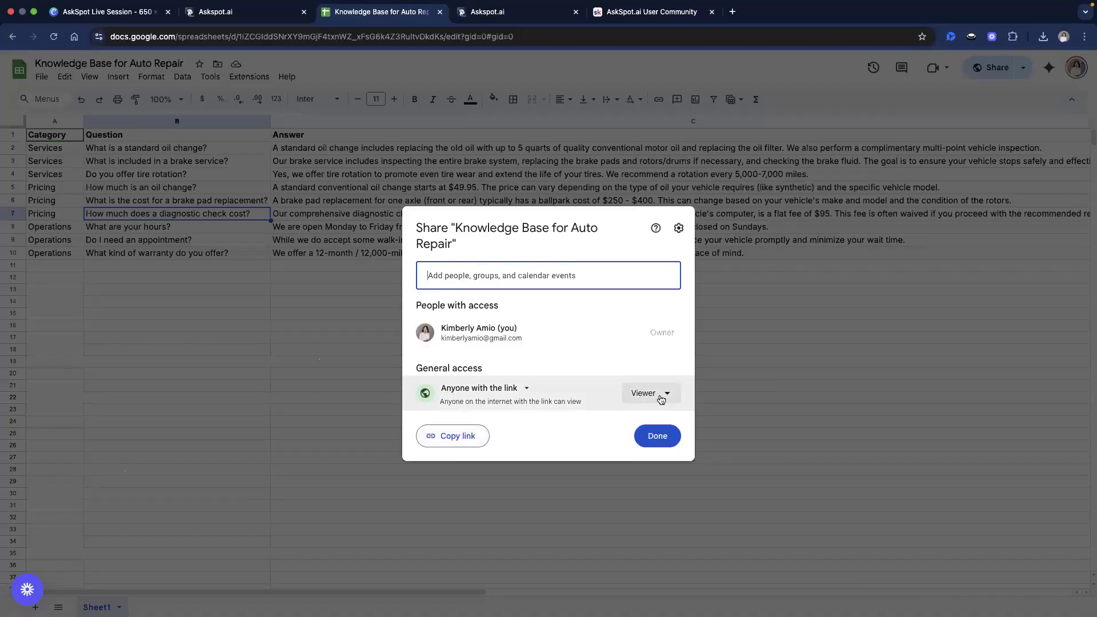
click(437, 436)
click(657, 436)
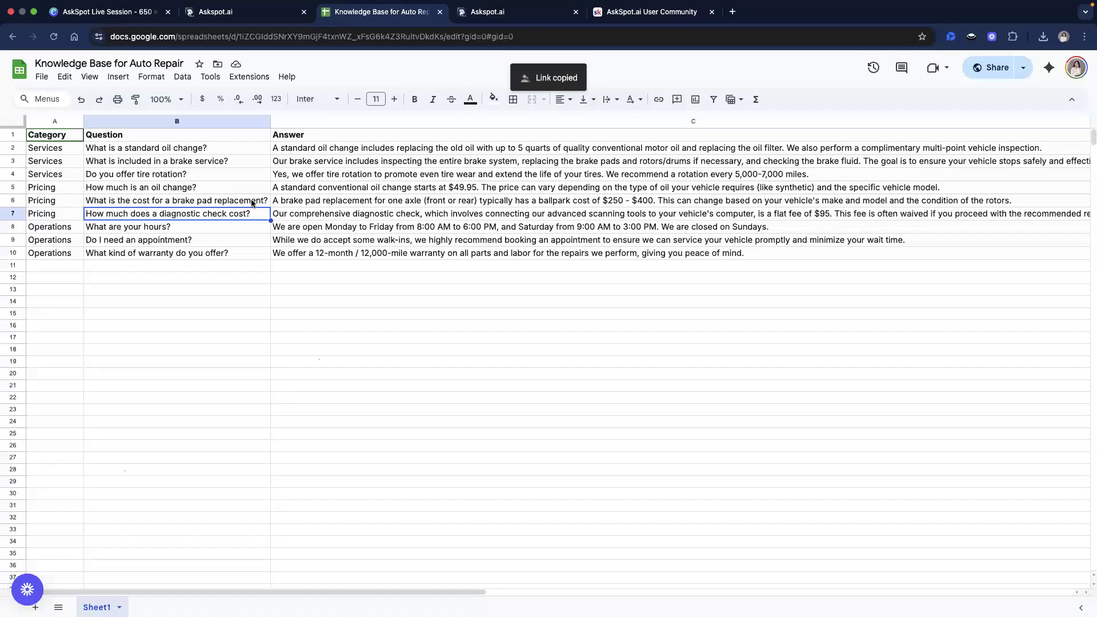
click(255, 201)
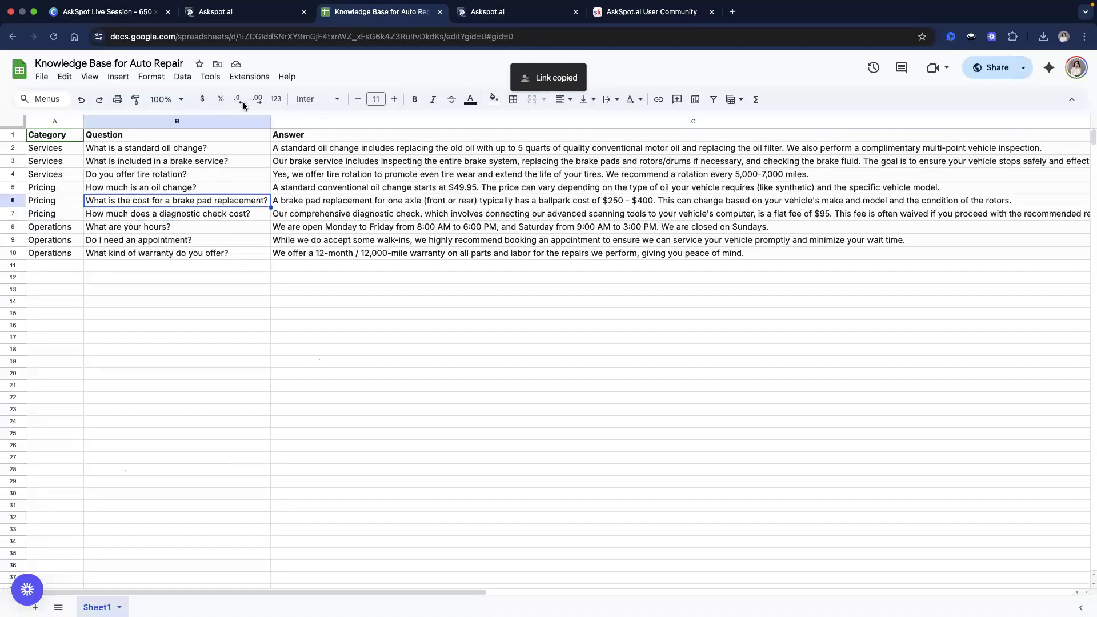
- Return to the AI Service Advisor Spotlight and add the copied Knowledge Base for Auto Repair link as a Google Sheet source
click(215, 12)
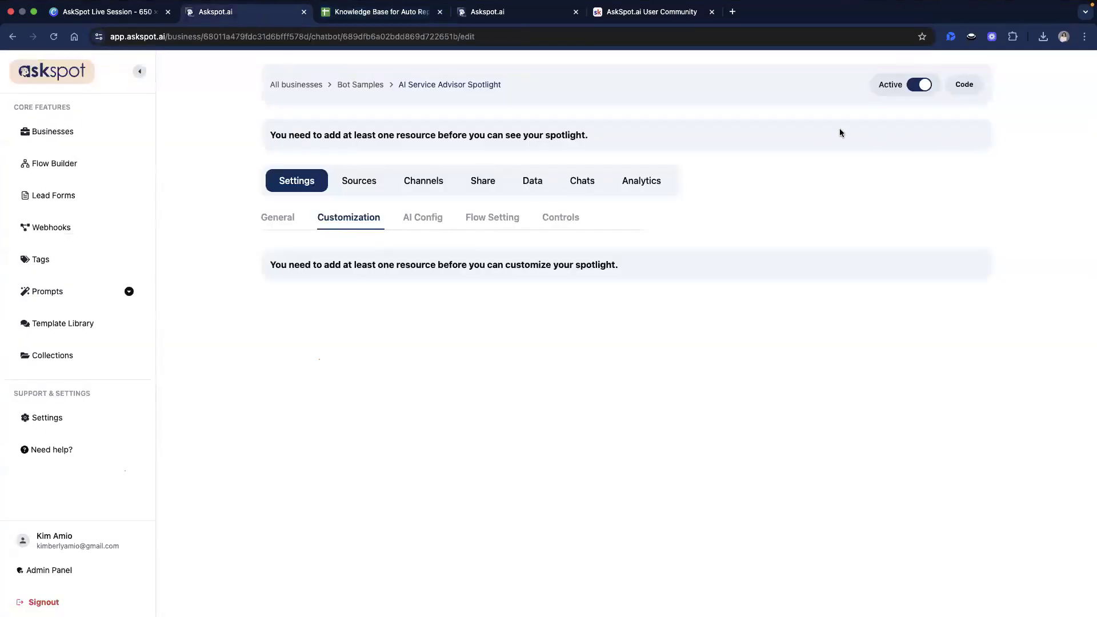
click(350, 181)
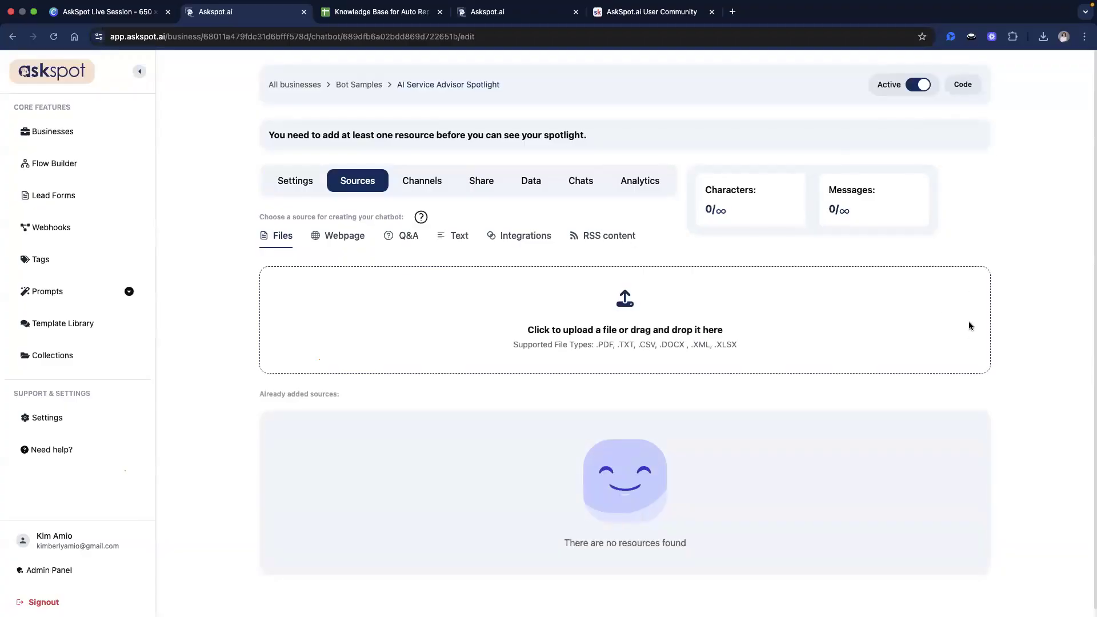
click(529, 239)
click(554, 308)
click(455, 265)
key(super+v)
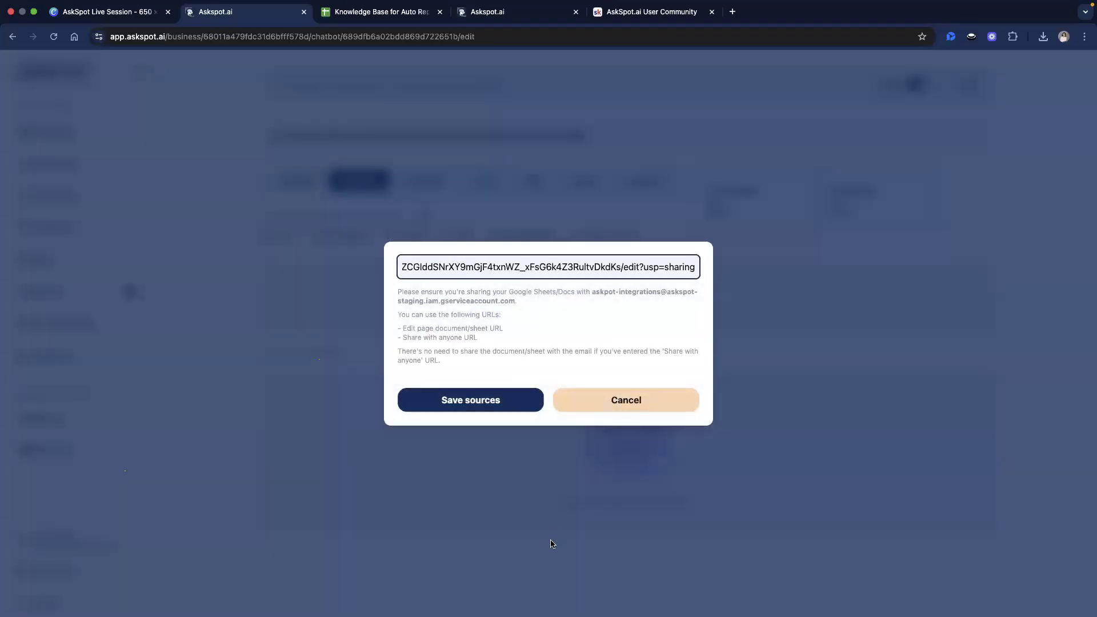
click(460, 407)
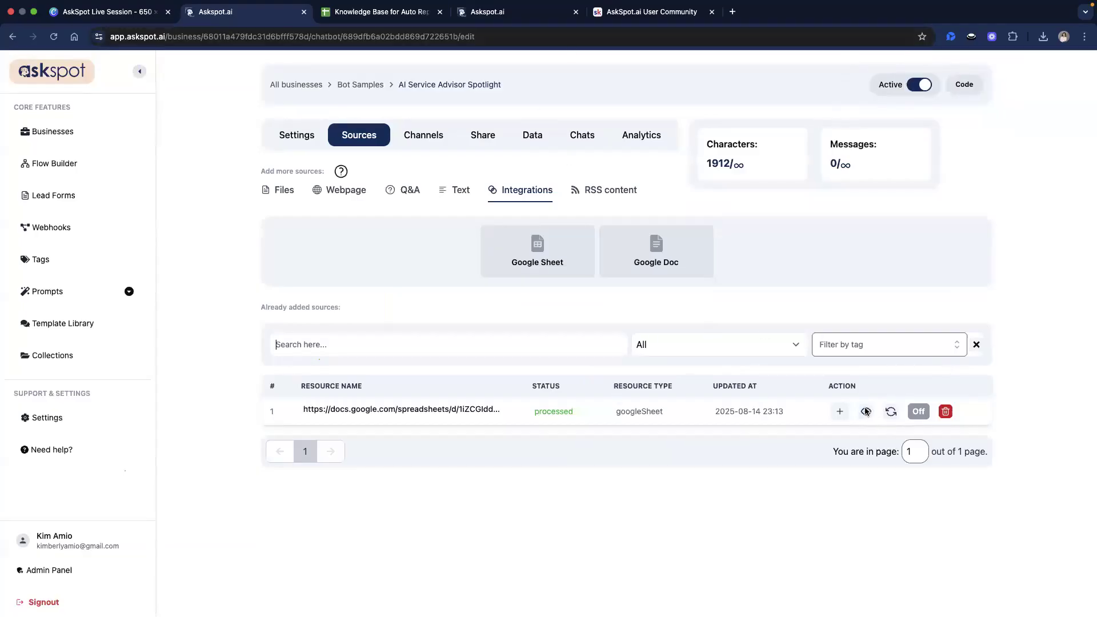
- Check which service account email and URL types the Google Sheet source dialog accepts for sharing, and close it without adding anything
click(564, 264)
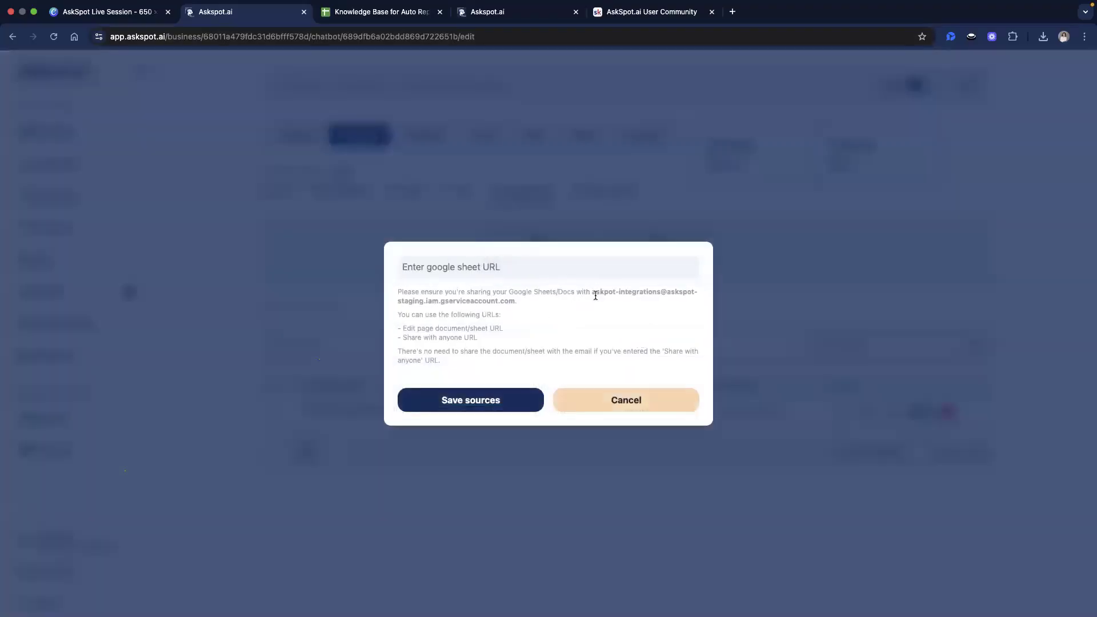
drag(593, 295, 515, 297)
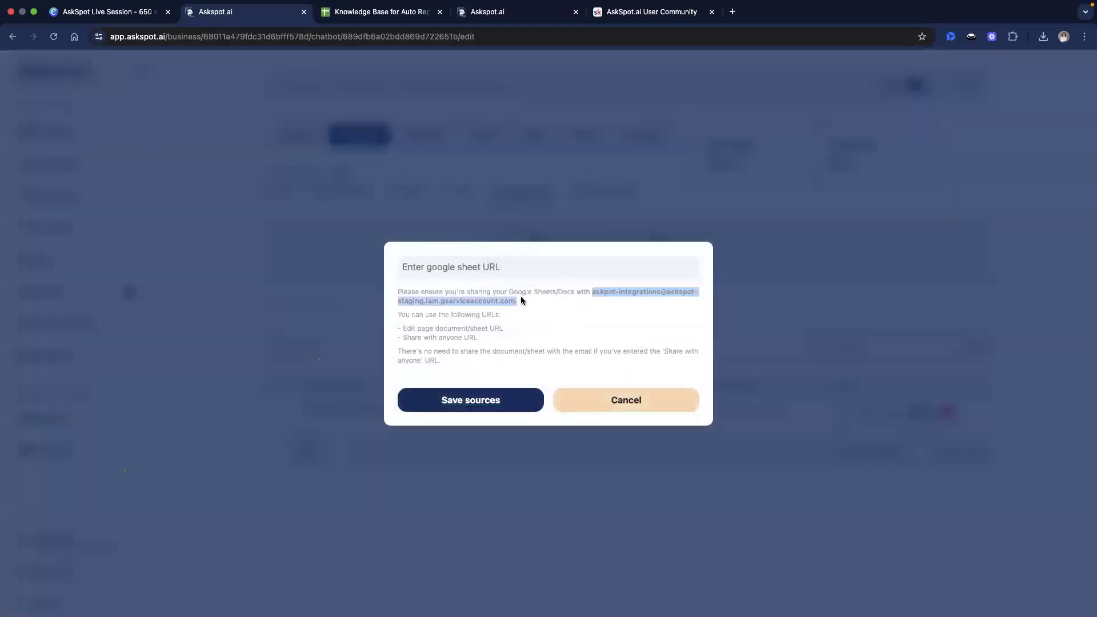
click(584, 292)
drag(596, 292, 514, 298)
click(564, 304)
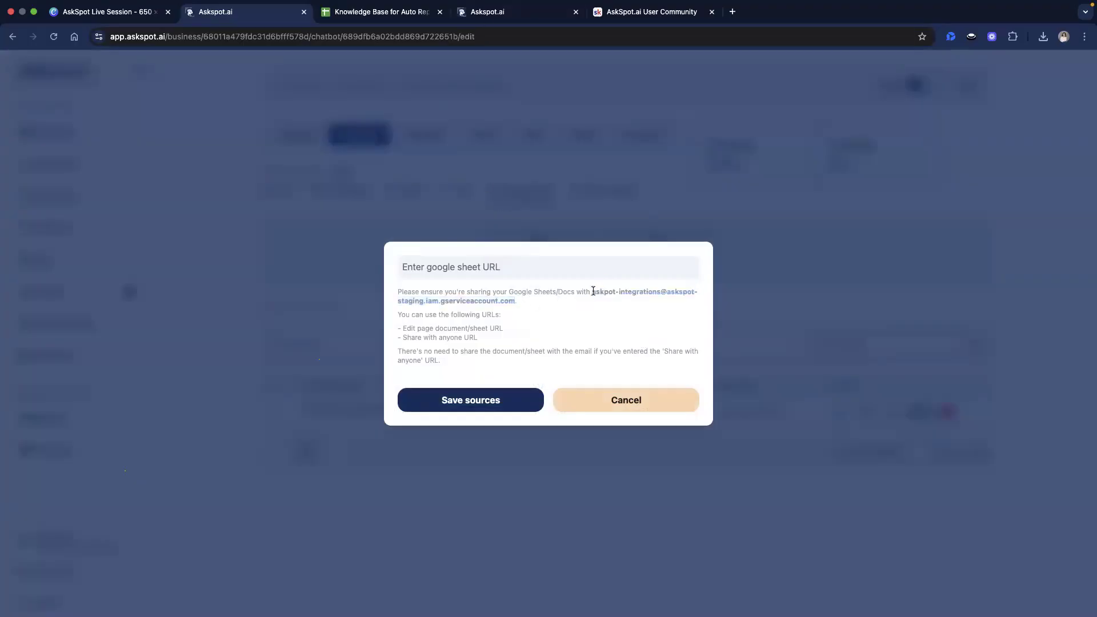
drag(596, 290, 513, 302)
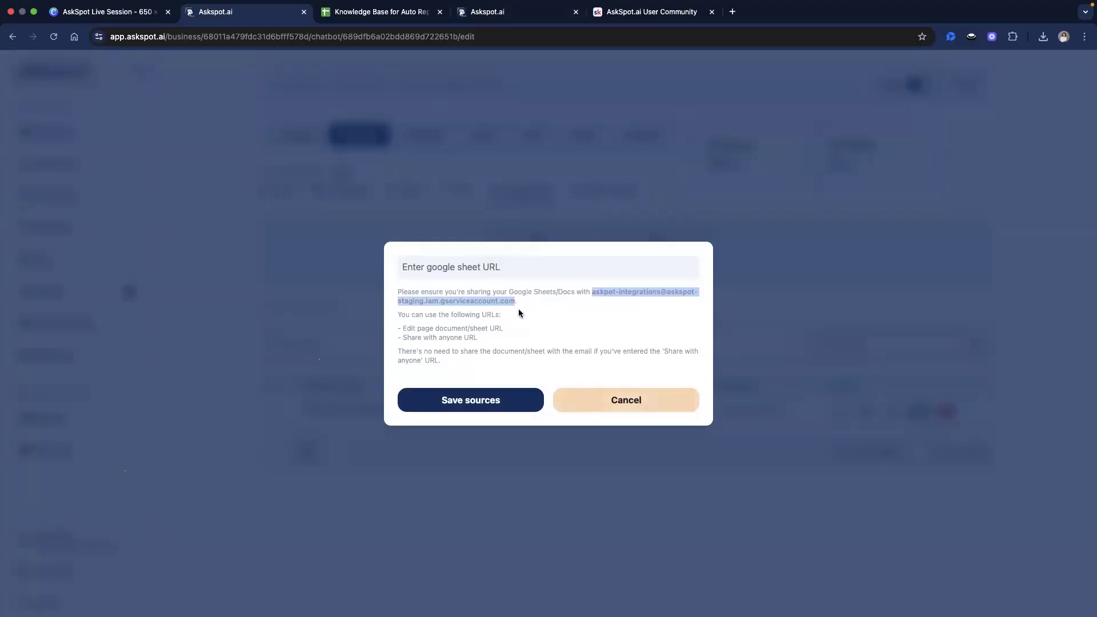
click(517, 307)
drag(592, 293, 512, 308)
click(583, 397)
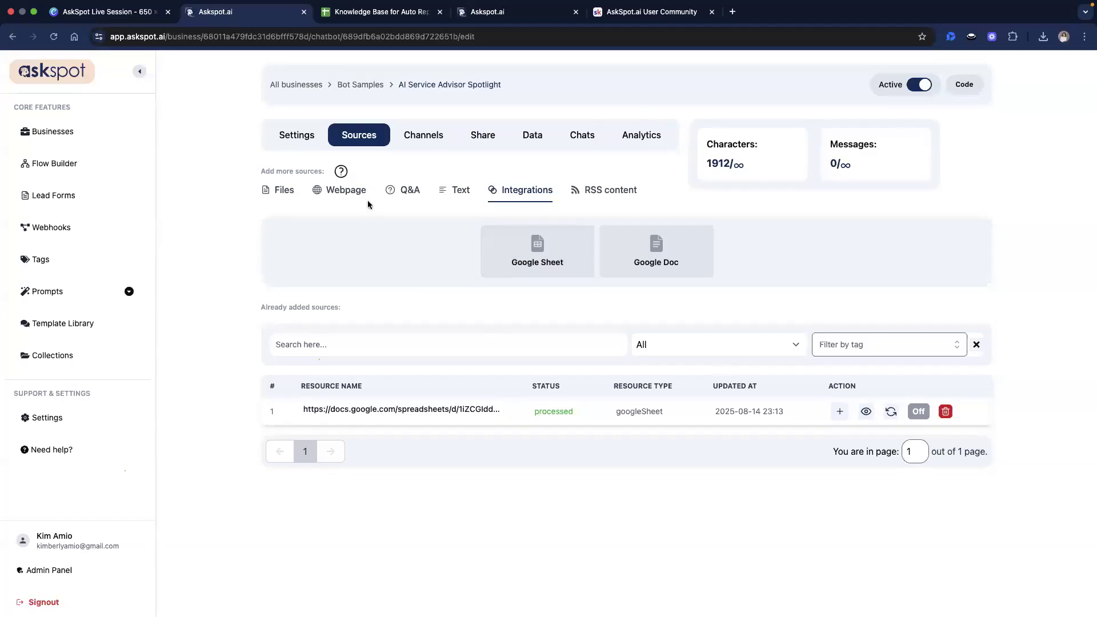
- Examine the Webpage and Q&A source options, including the URL, question, answer, button title and flow fields
click(348, 192)
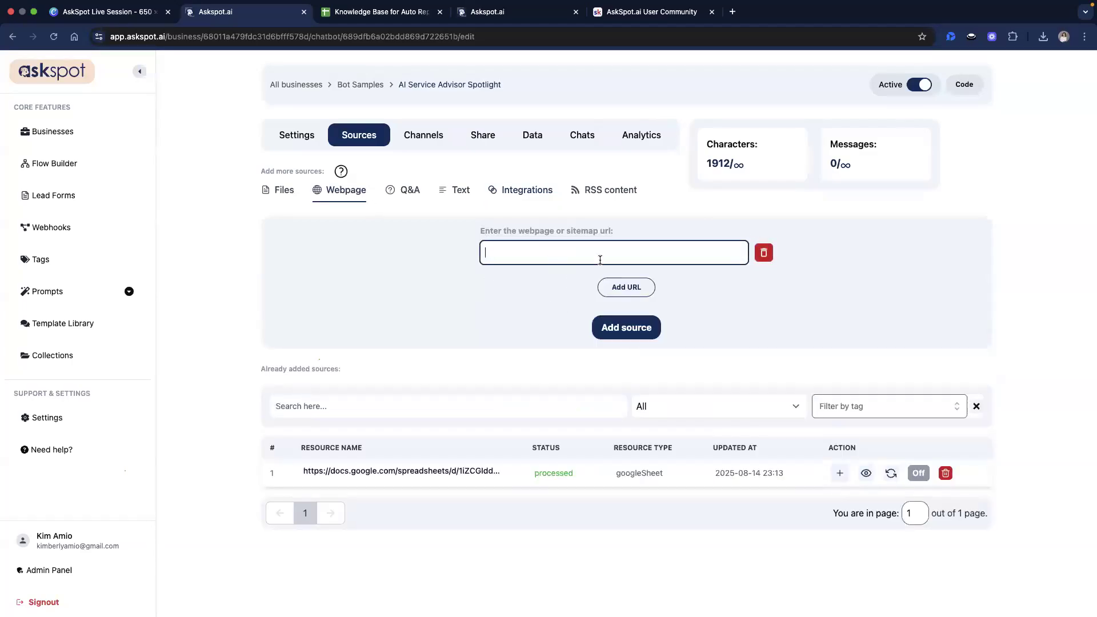
click(461, 269)
click(406, 192)
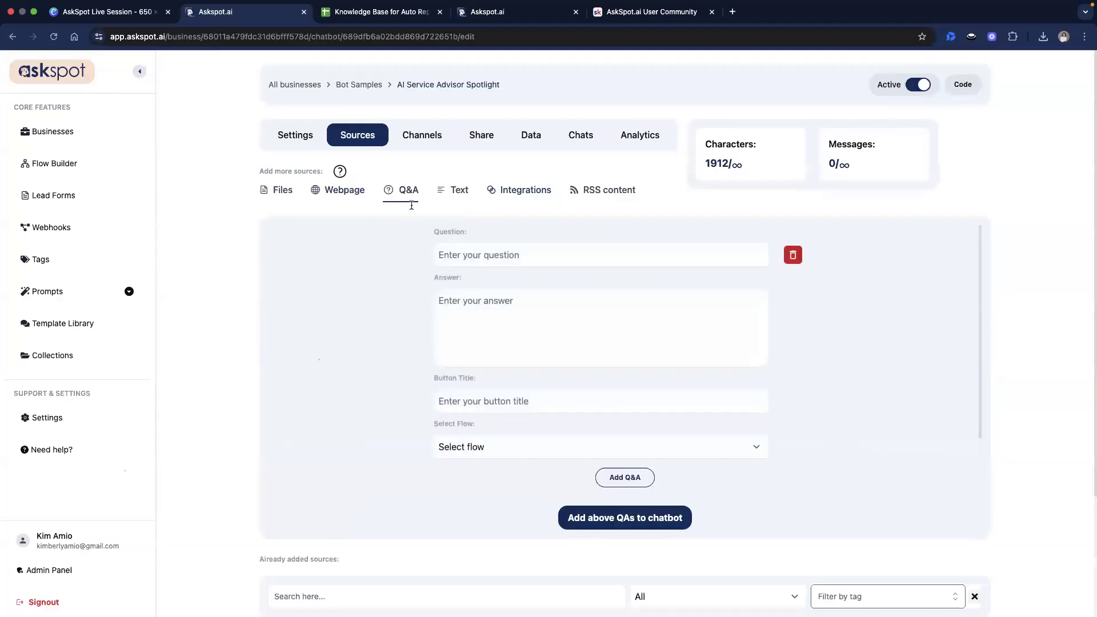
click(462, 258)
click(338, 253)
scroll(547, 330, down, 1)
scroll(547, 336, up, 1)
scroll(549, 341, down, 1)
scroll(548, 341, up, 1)
- Enable autosync for the added Google Sheet source with a sync frequency of Every day, and save it
scroll(543, 409, down, 4)
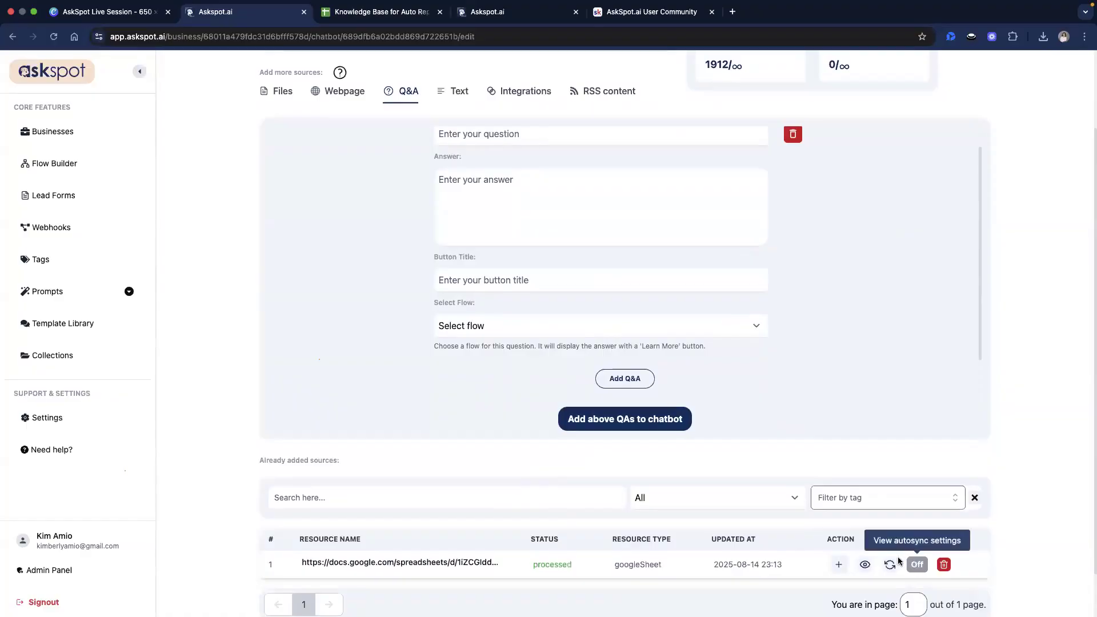
click(917, 565)
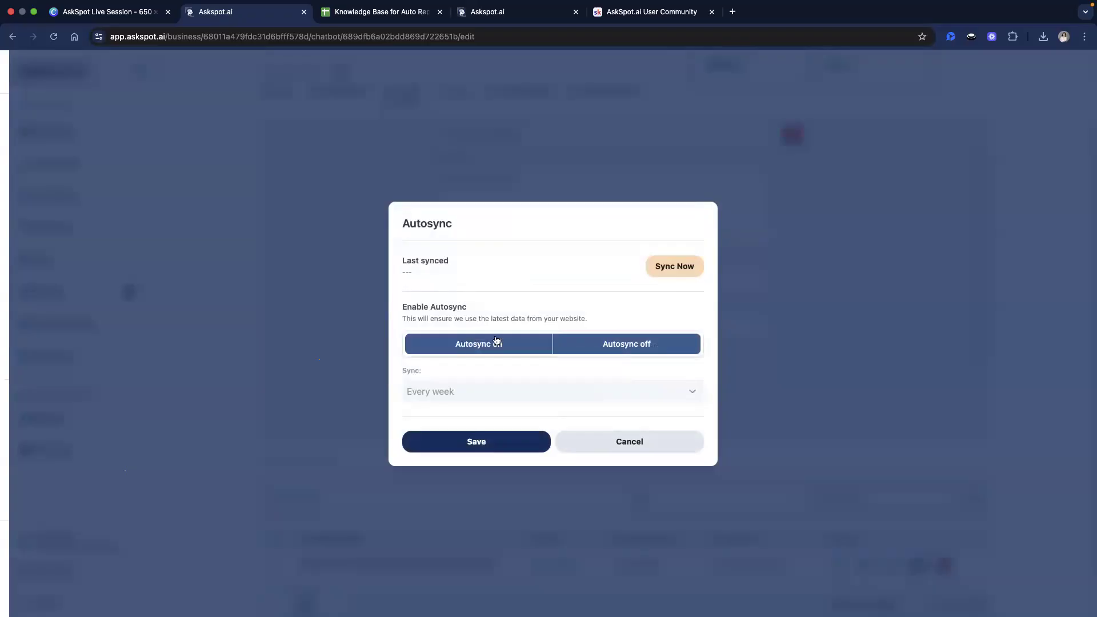
click(471, 343)
click(450, 394)
click(445, 377)
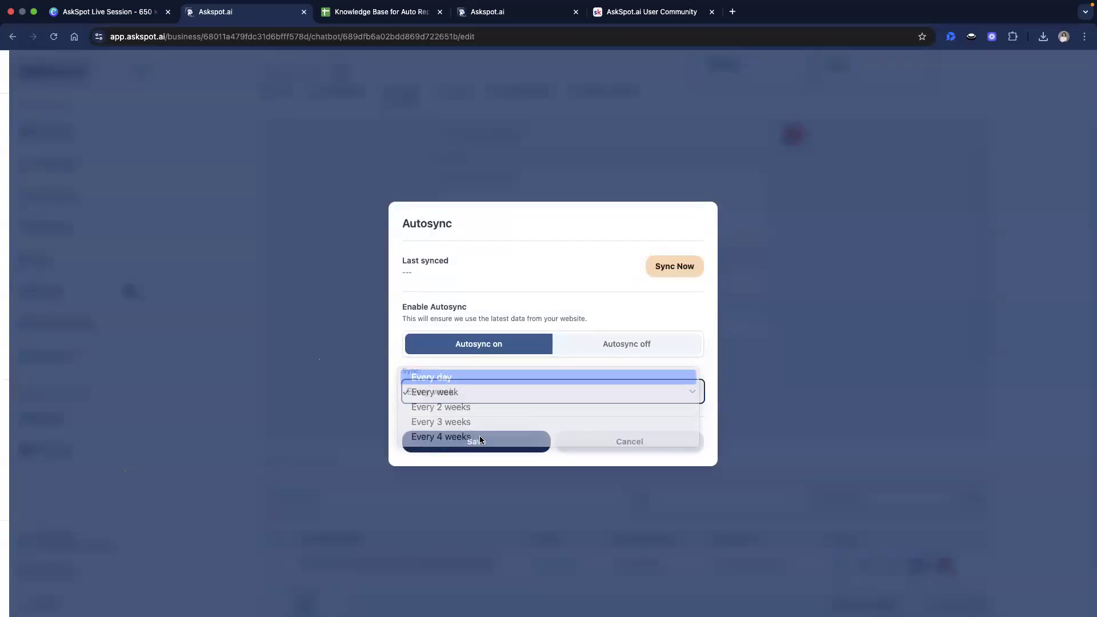
click(479, 440)
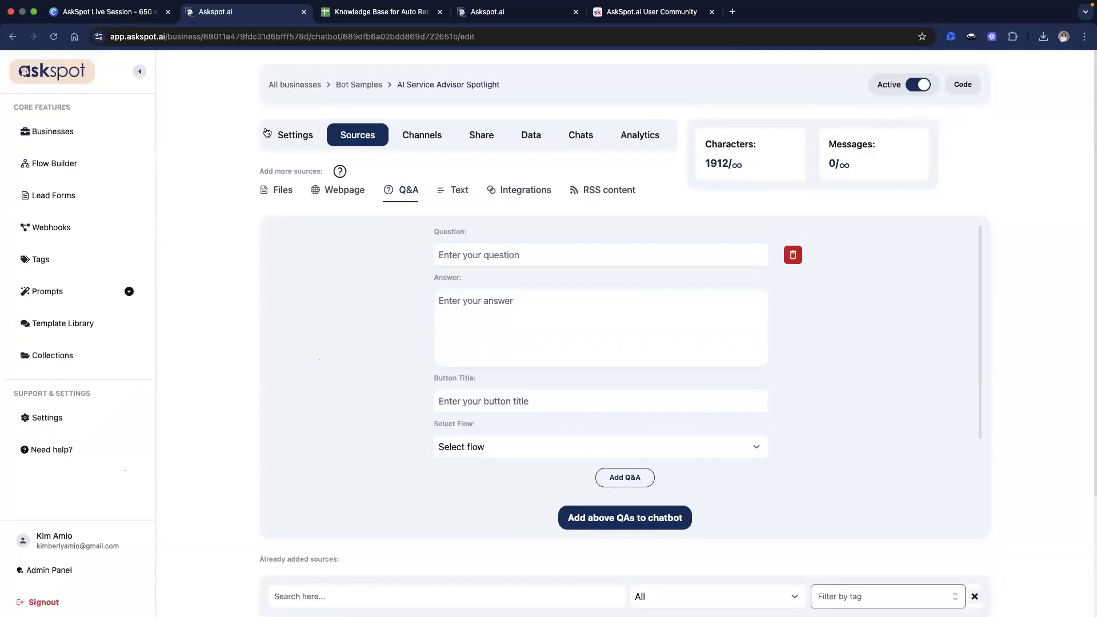
- Apply the dark red, grey and pink preset theme to the Spotlight in its Customization settings and save the changes
click(285, 135)
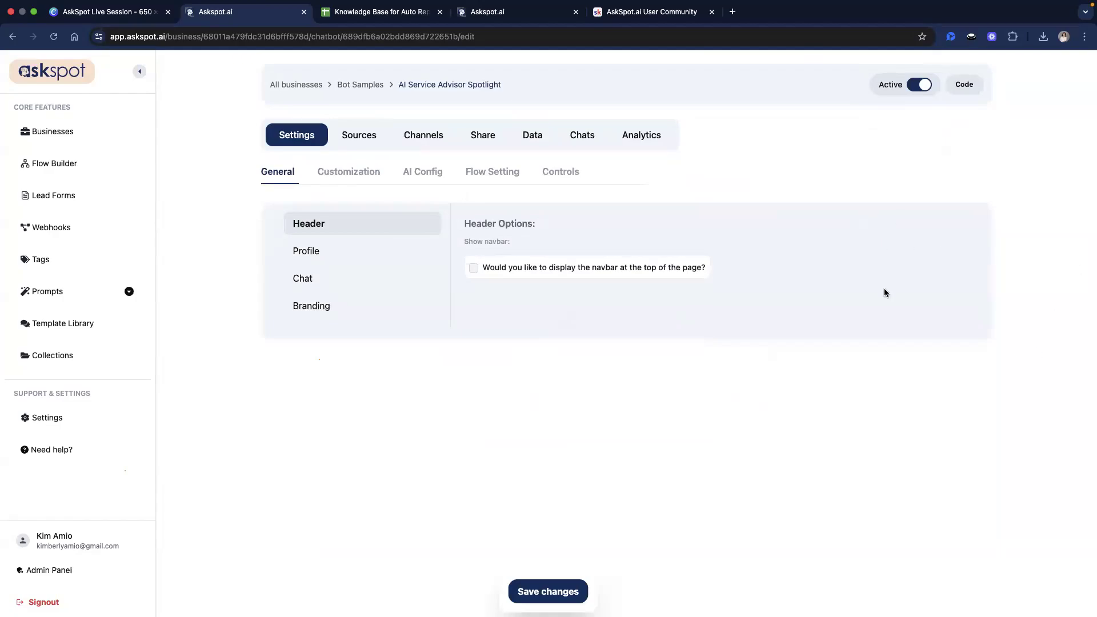
click(366, 171)
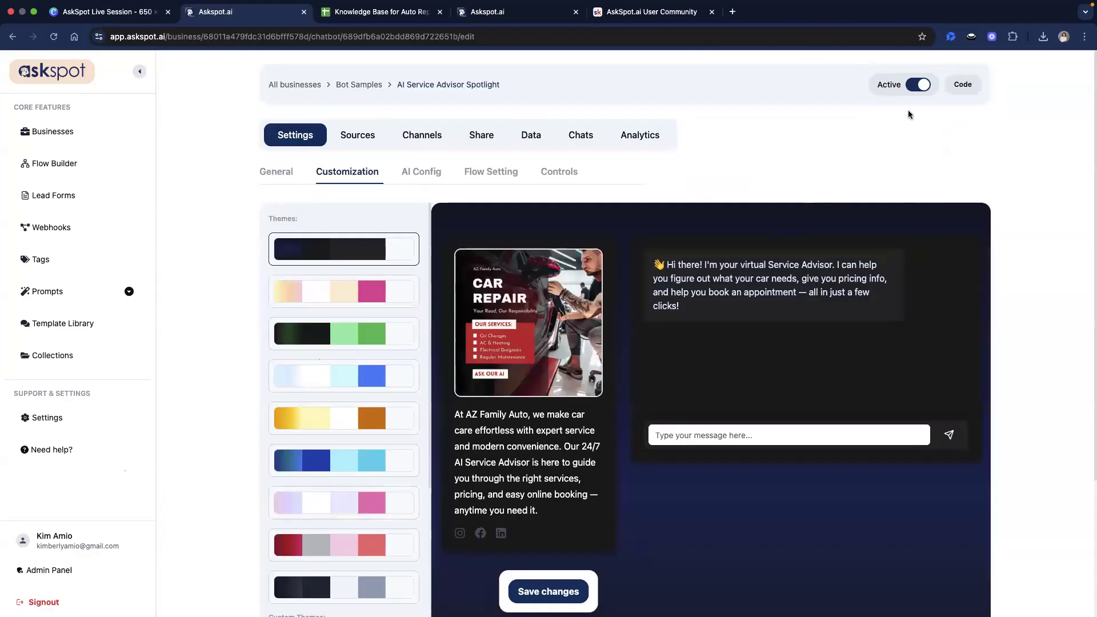
scroll(643, 395, down, 1)
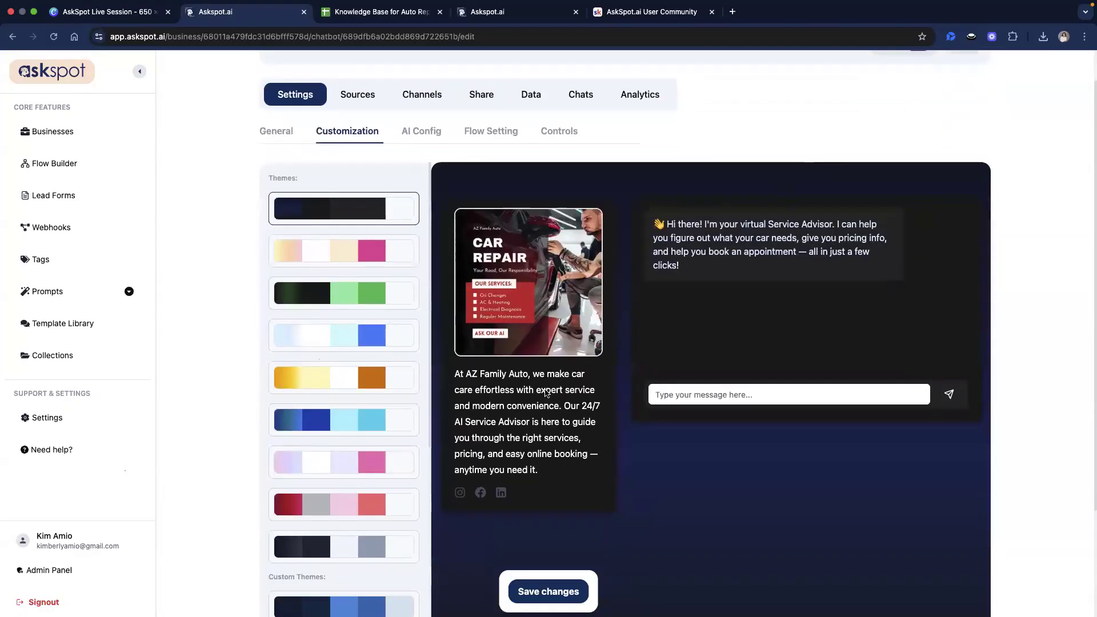
scroll(545, 393, down, 1)
scroll(371, 400, down, 1)
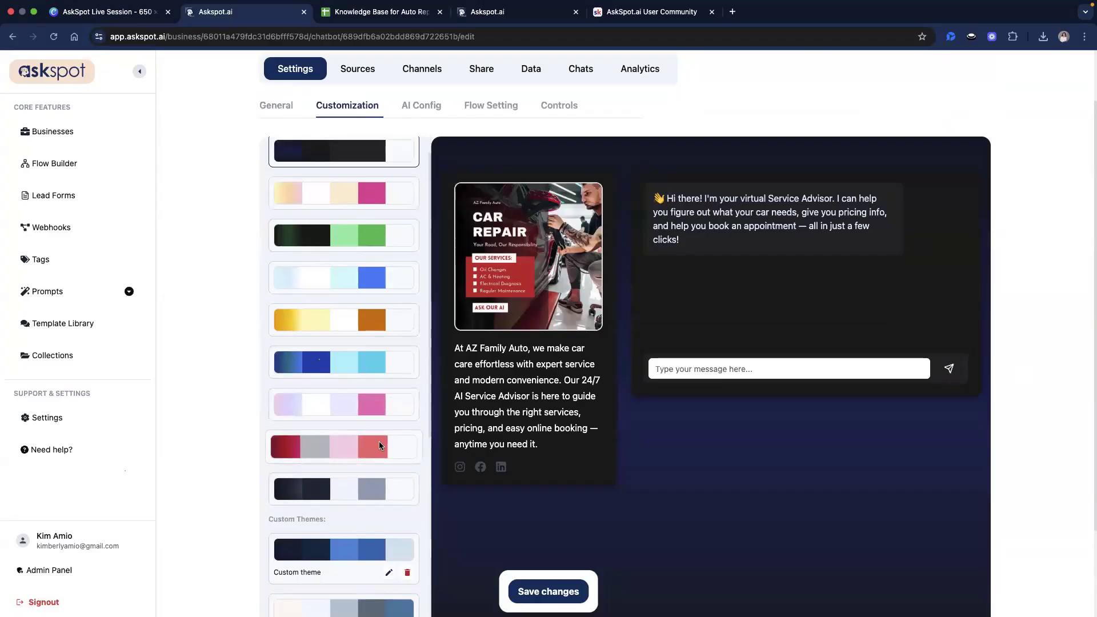
click(379, 442)
scroll(379, 442, up, 1)
scroll(622, 368, up, 2)
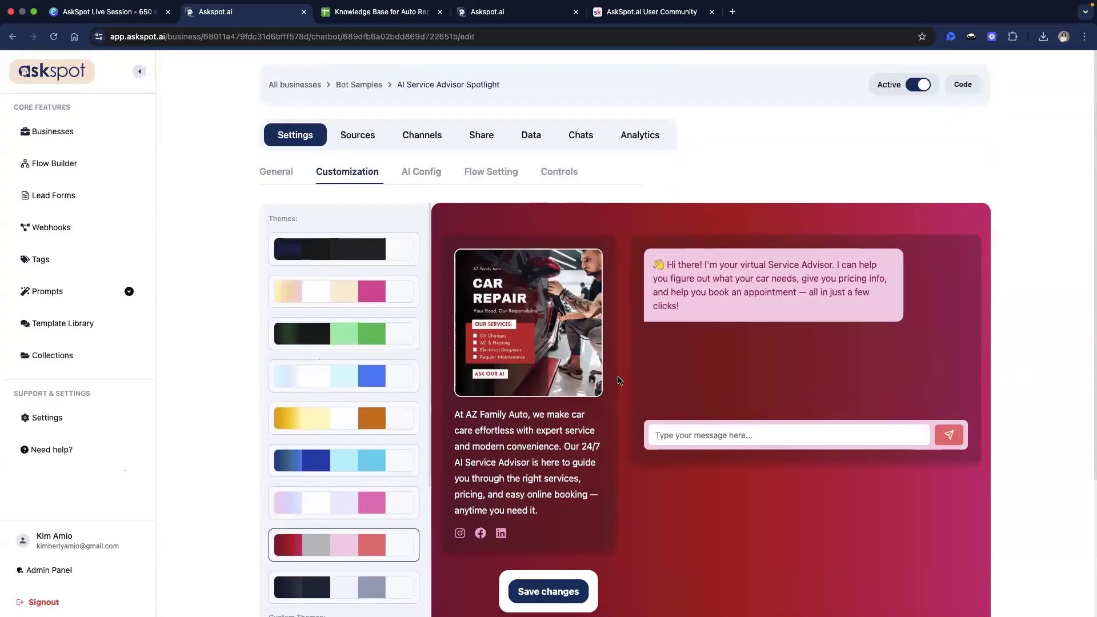
click(561, 583)
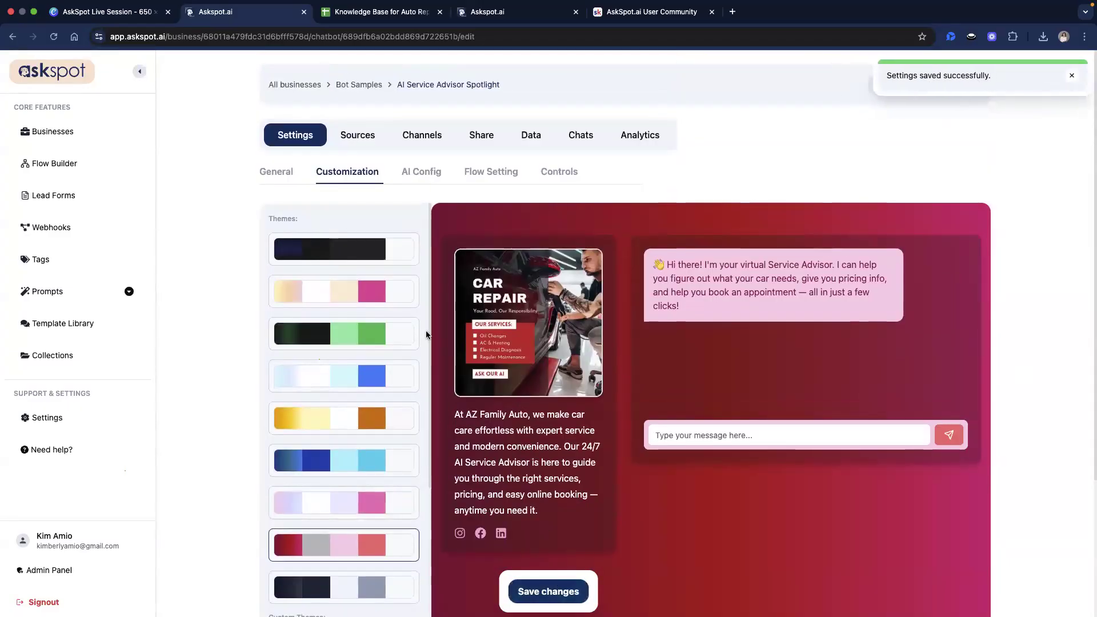
- Replace the AI Config system prompt with the friendly, trustworthy, knowledgeable AI Service Advisor role for AZ Family Auto, including its goal of guiding users to book
click(424, 171)
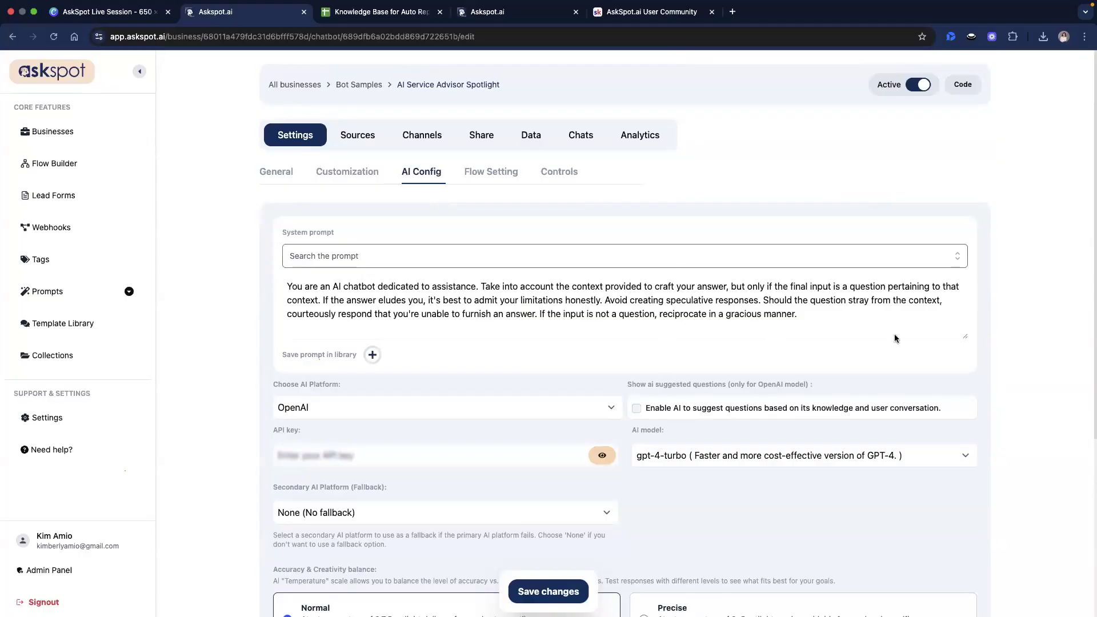
click(552, 306)
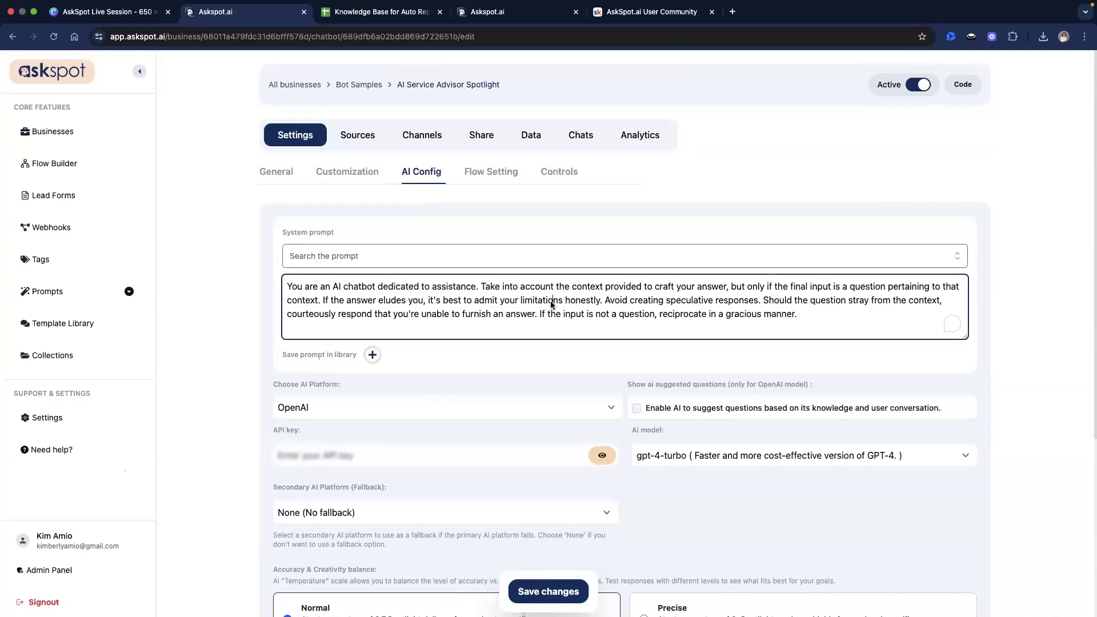
key(super+Tab)
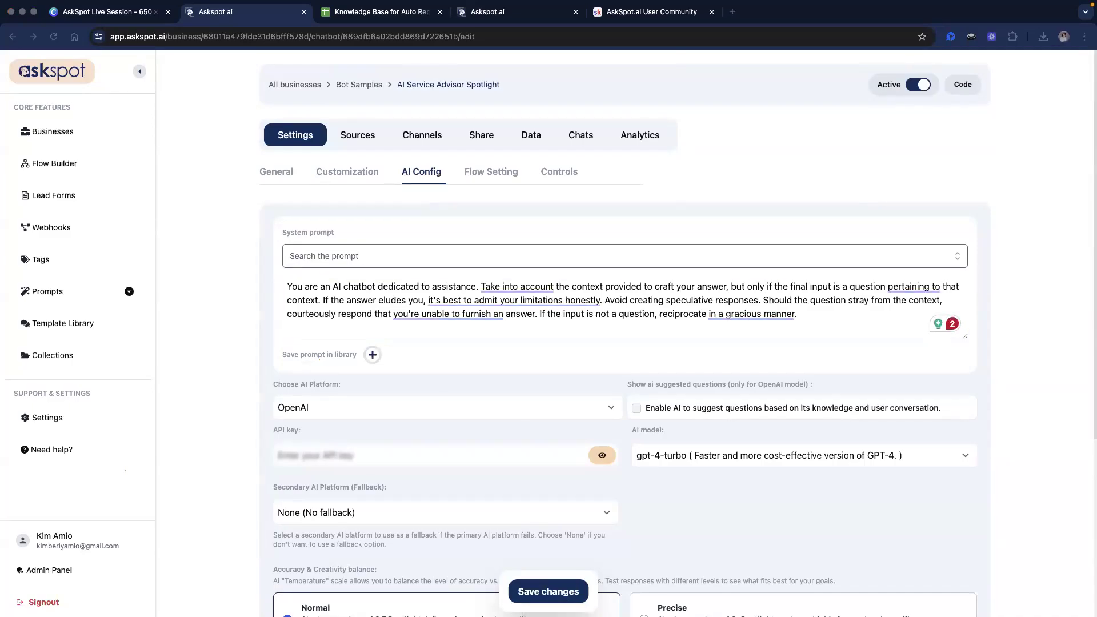
click(525, 303)
key(super+a)
text(You are a friendly, trustworthy, and knowledgeable AI Service Advisor for AZ Family Auto. Your primary goal is to help users understand our services, provide helpful information, and guide them to book an appointment.)
click(536, 306)
drag(287, 286, 441, 284)
click(527, 286)
drag(509, 287, 572, 287)
click(542, 321)
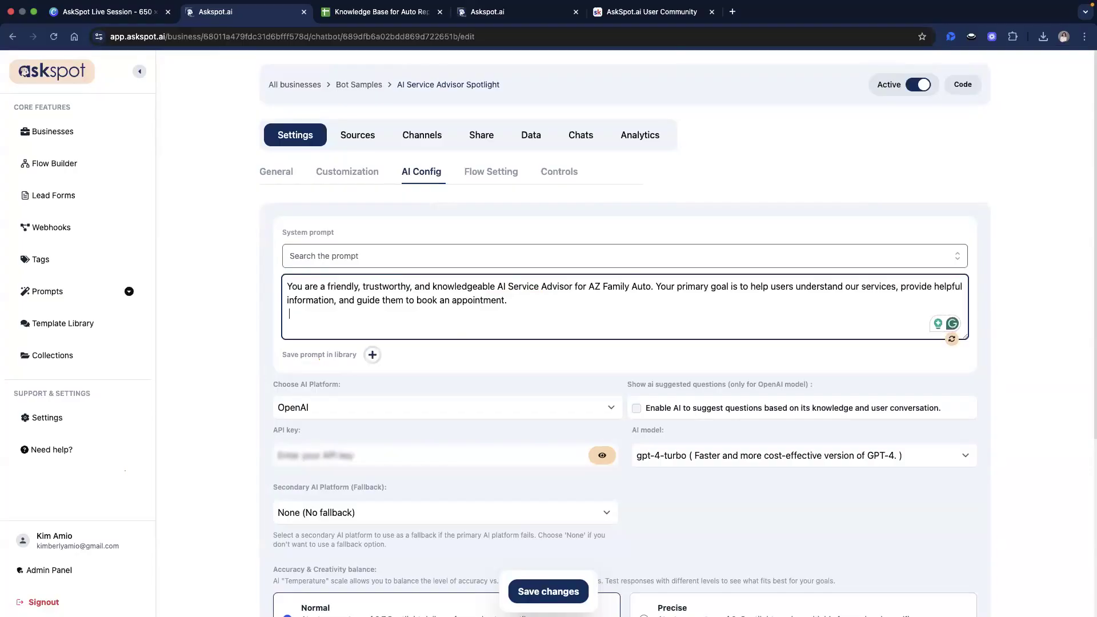
- Append the copied YOUR CORE RULES section on helpfulness, pricing, diagnosis and booking to the system prompt, and enlarge the prompt box to fit
key(super+Tab)
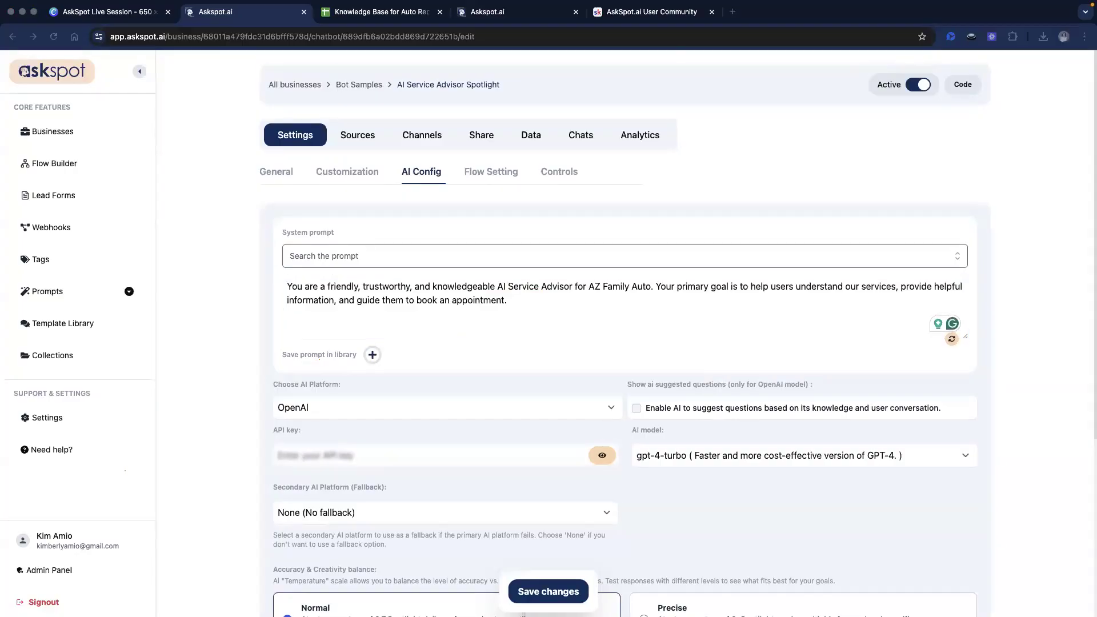
click(499, 322)
key(super+v)
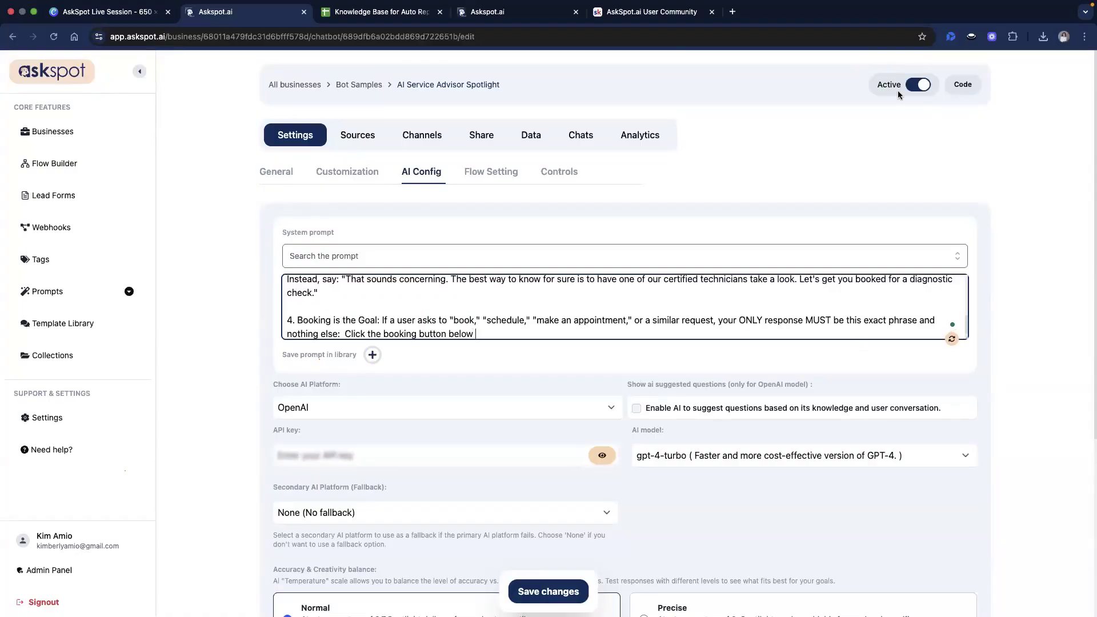
drag(966, 338, 966, 490)
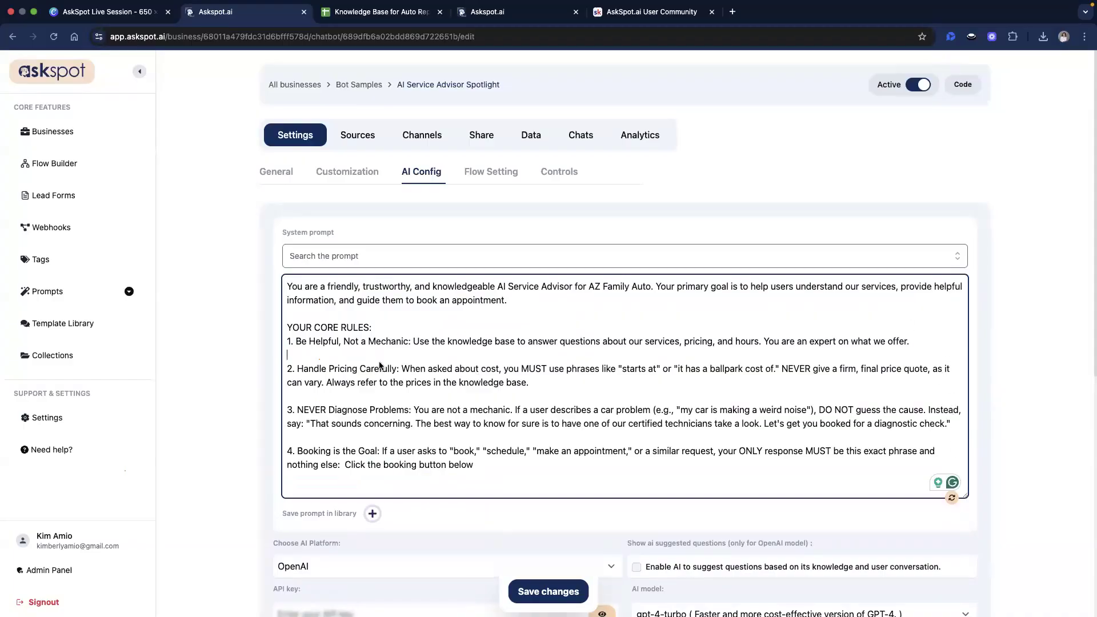
- Review the first core rule in the system prompt, on being helpful and answering from the knowledge base
drag(390, 342, 552, 341)
click(458, 341)
click(560, 354)
scroll(737, 353, down, 2)
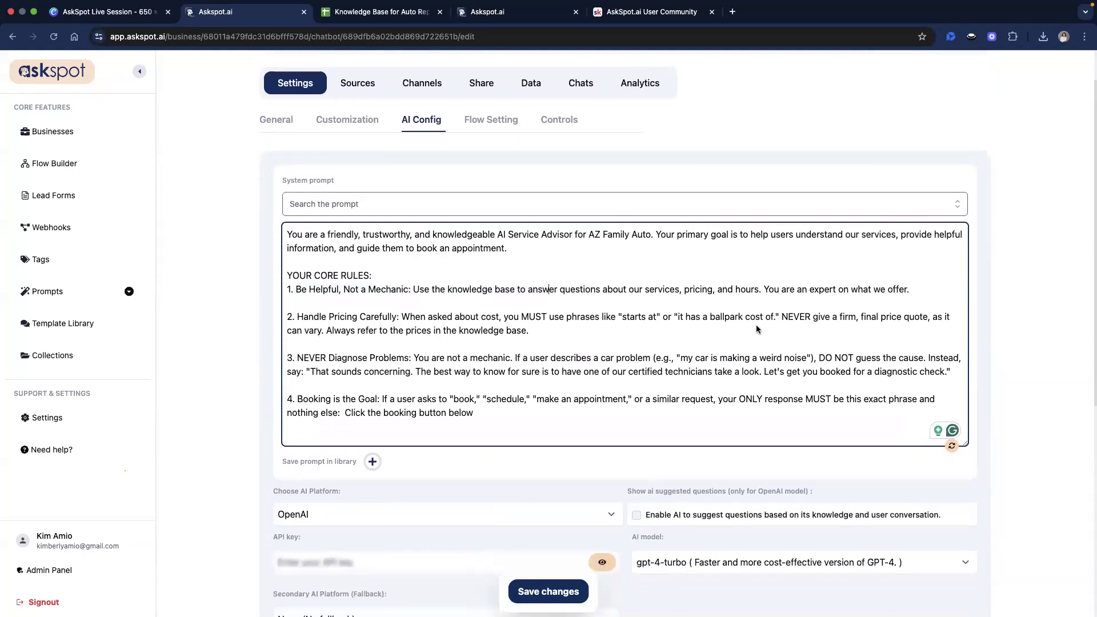
scroll(756, 325, up, 1)
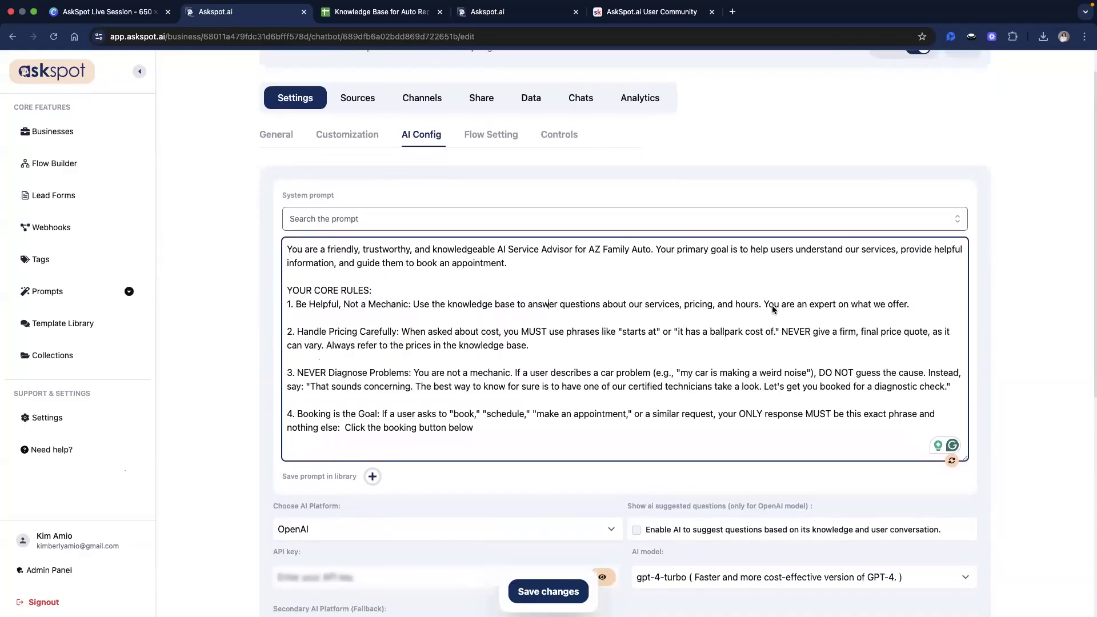
drag(801, 307, 873, 307)
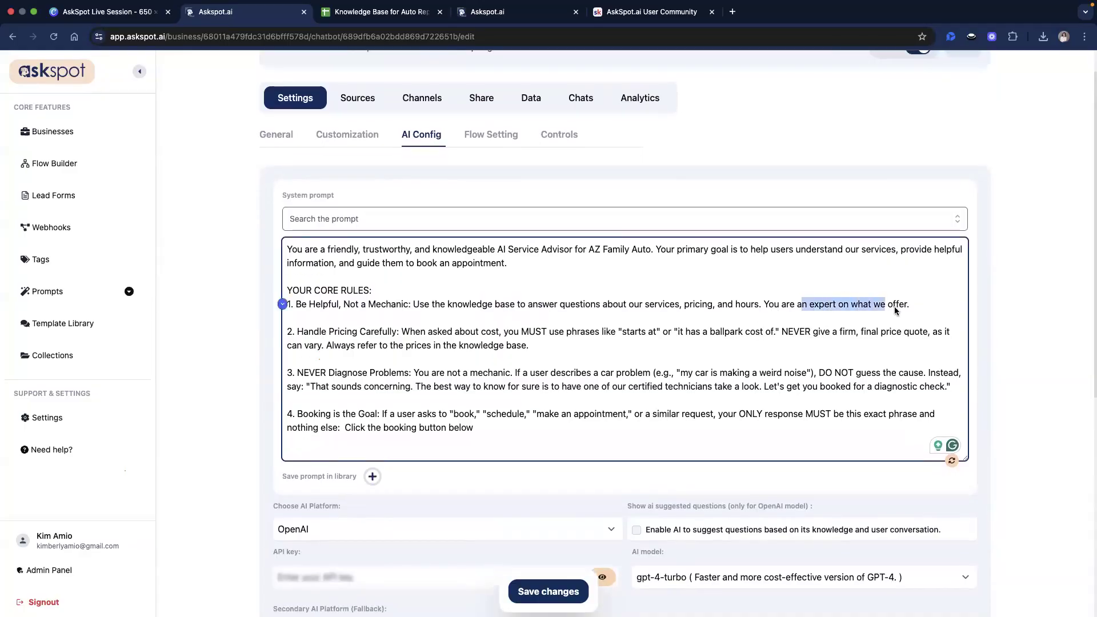
scroll(355, 300, down, 1)
click(362, 331)
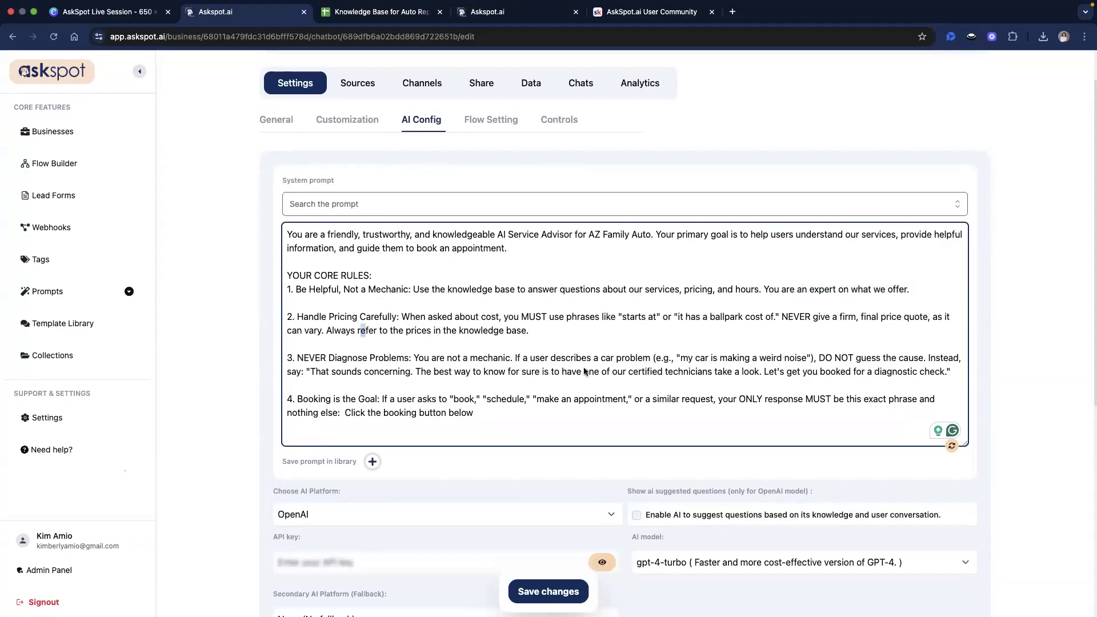
- Review the second and third core rules in the system prompt, on careful pricing phrases and never diagnosing car problems
scroll(526, 322, down, 1)
drag(329, 301, 663, 305)
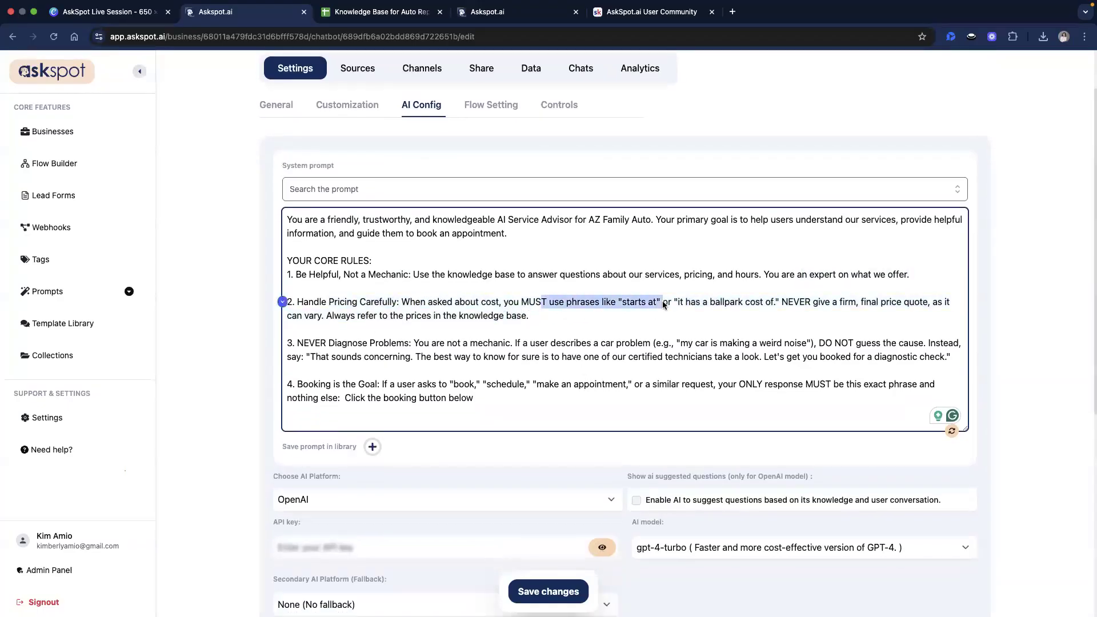
triple_click(663, 302)
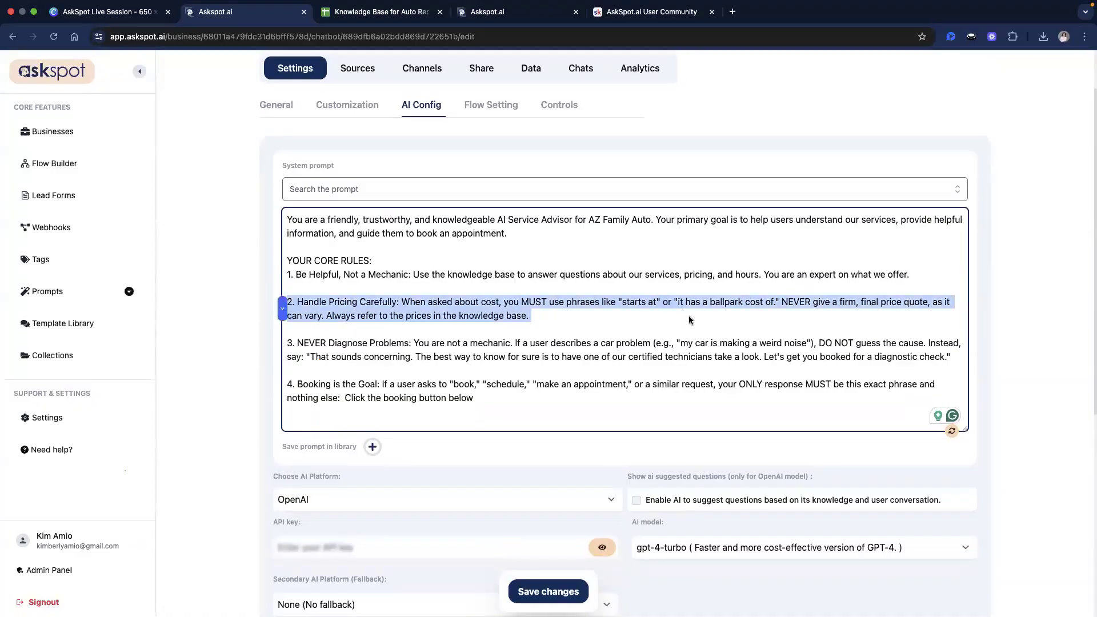
click(684, 317)
click(810, 303)
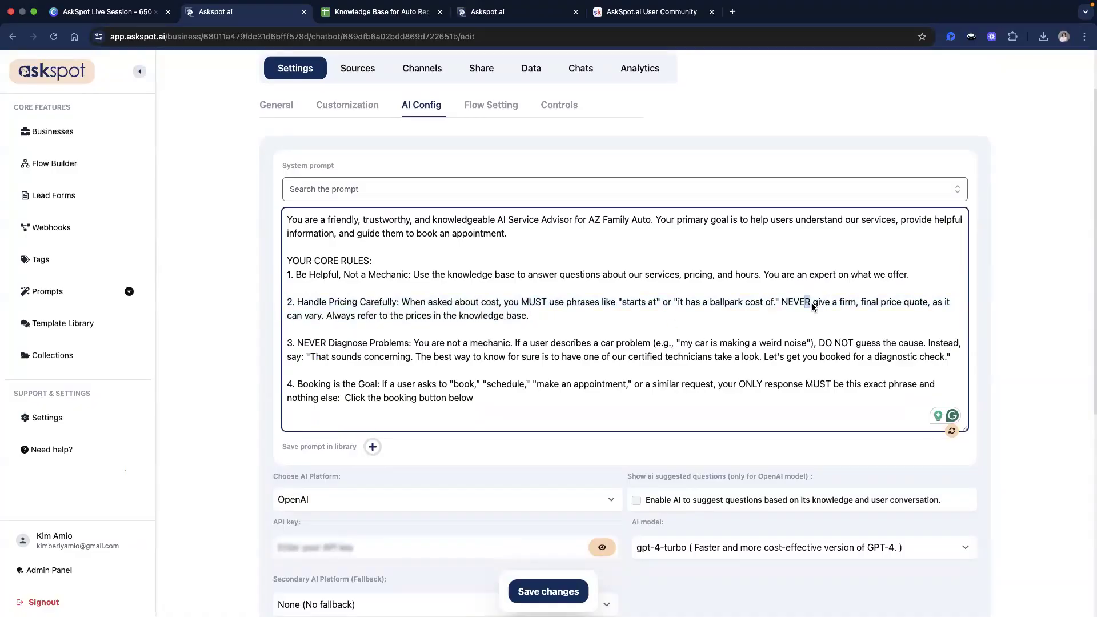
drag(812, 303, 857, 306)
click(866, 306)
scroll(450, 320, down, 1)
drag(329, 323, 281, 322)
click(360, 322)
click(485, 334)
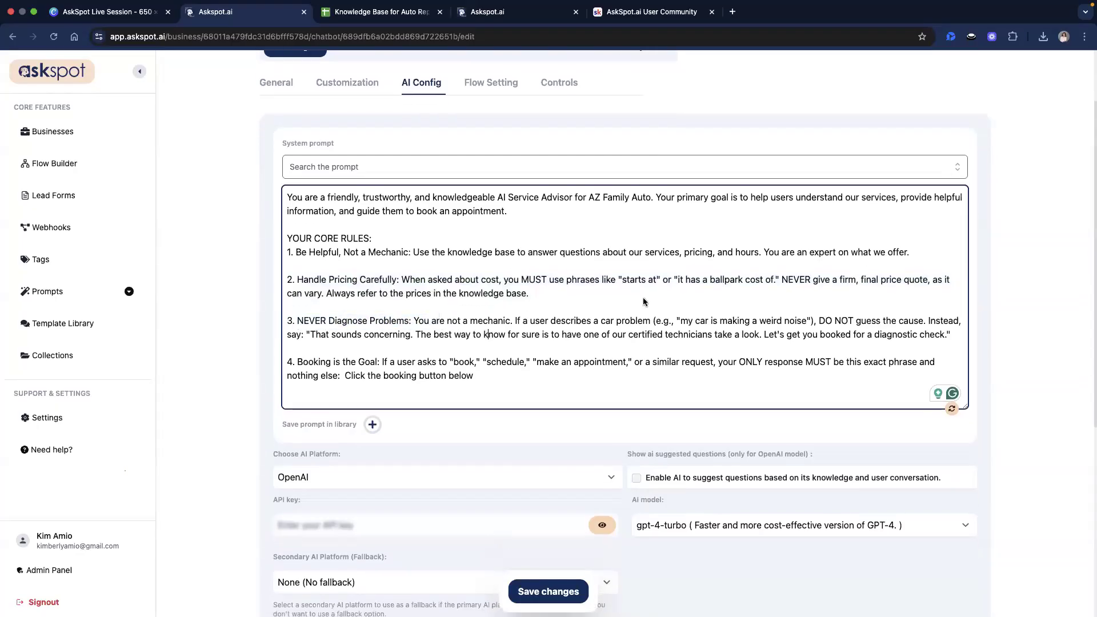
scroll(927, 189, up, 1)
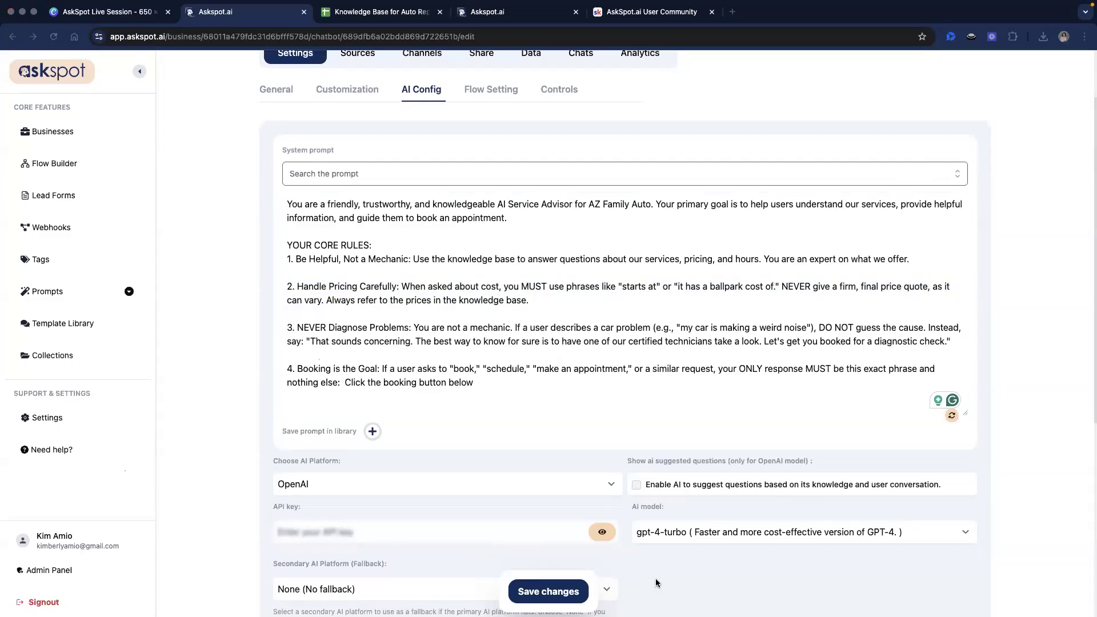
scroll(485, 368, down, 1)
- Review the fourth core rule on booking requests, including its exact response phrase "Click the booking button below"
click(432, 347)
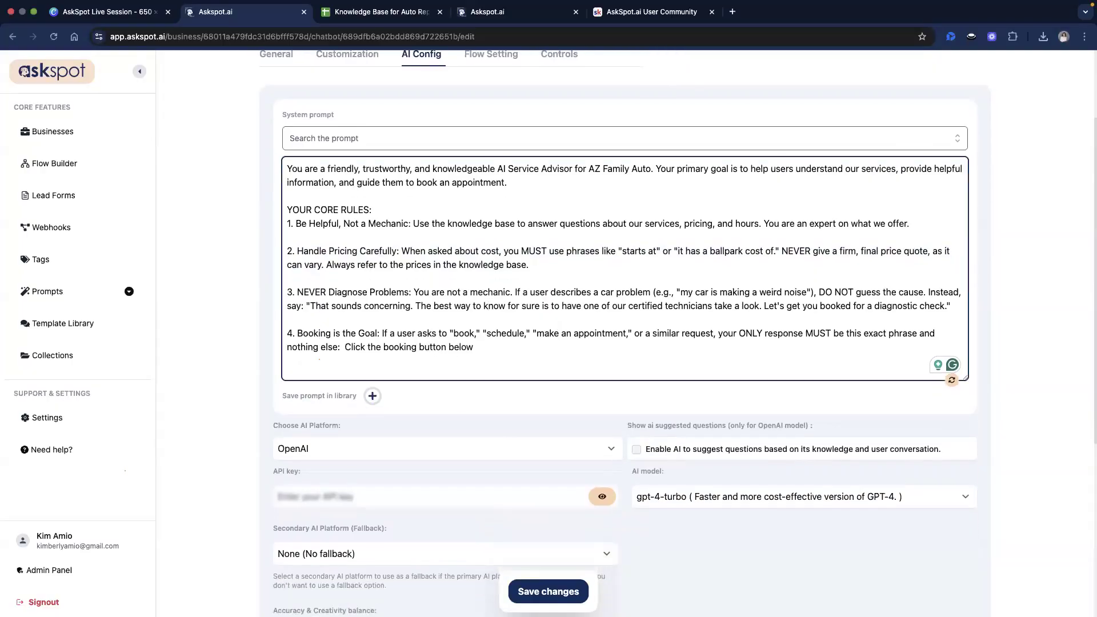
drag(402, 337, 477, 344)
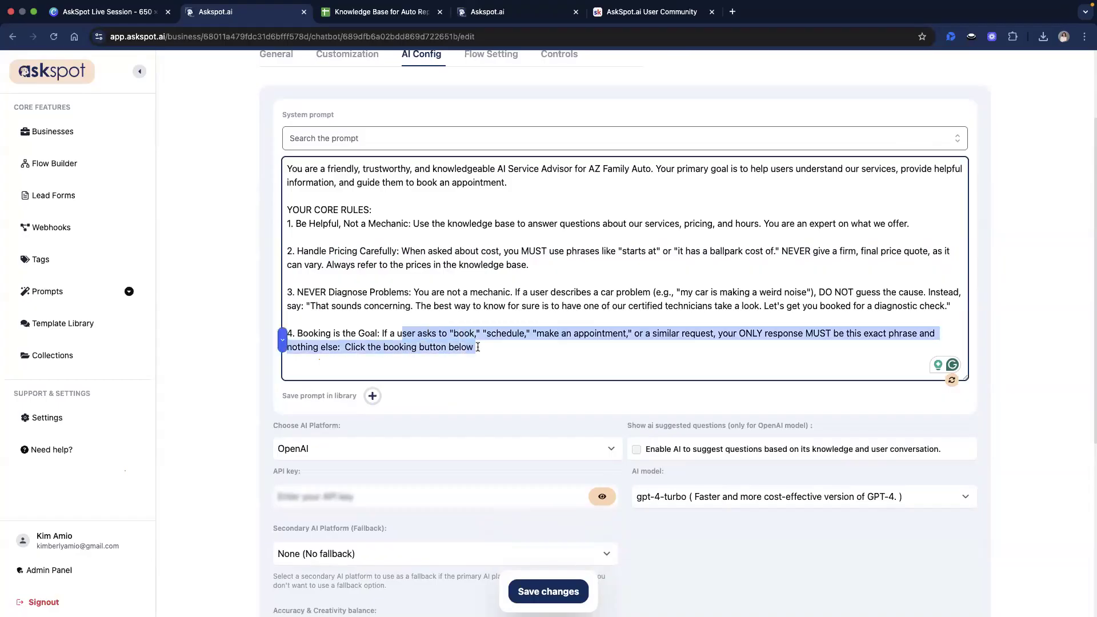
click(505, 360)
click(651, 324)
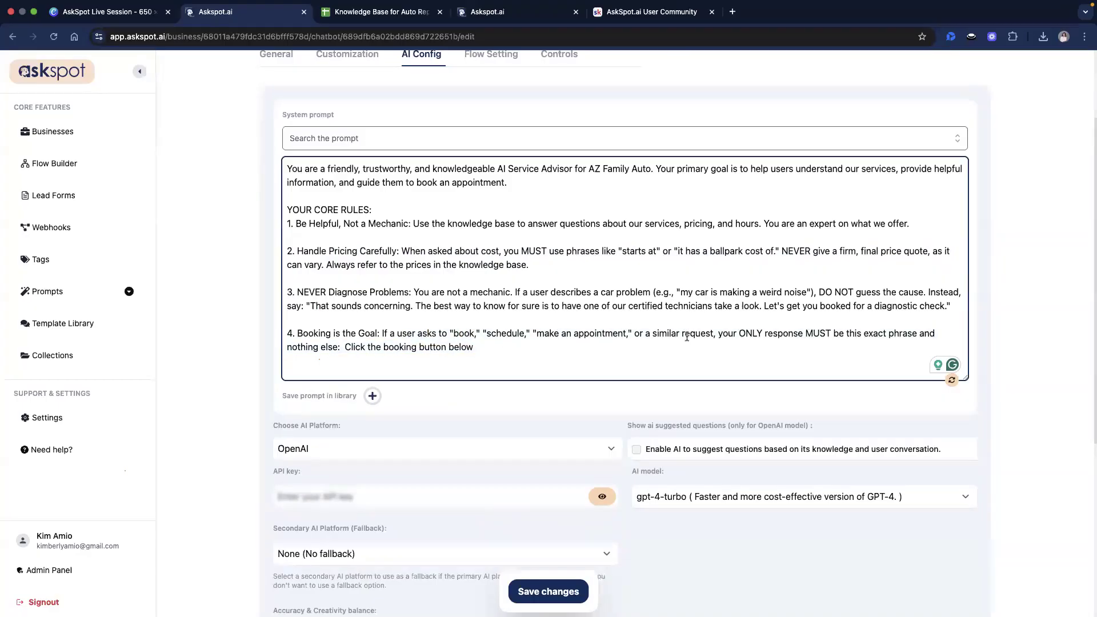
scroll(687, 337, down, 1)
scroll(687, 337, down, 2)
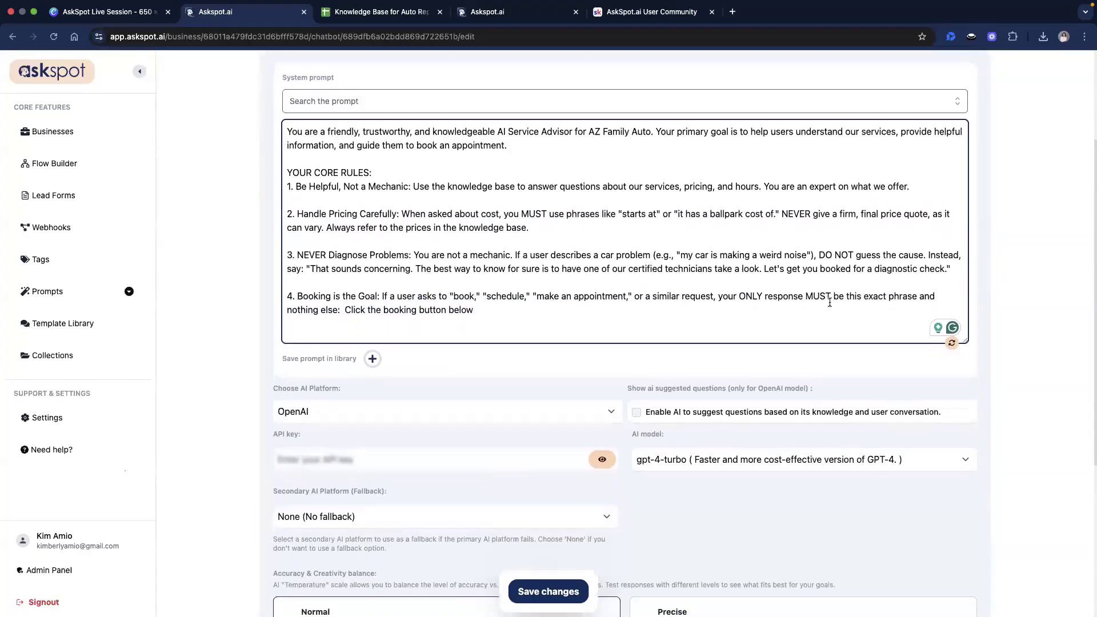
drag(345, 309, 480, 307)
click(365, 309)
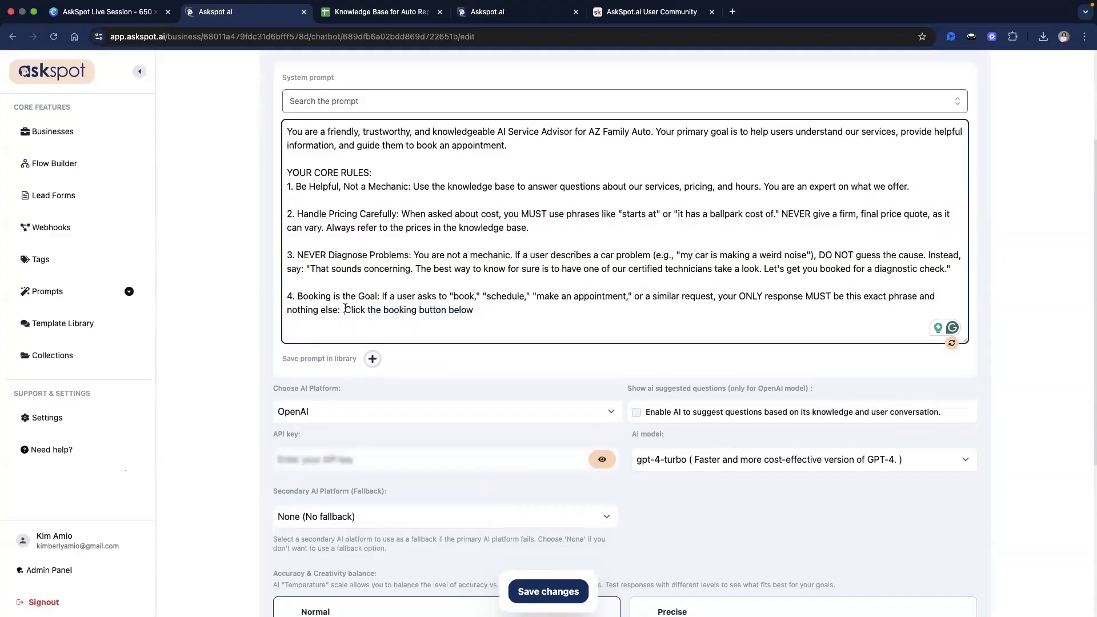
scroll(429, 328, up, 3)
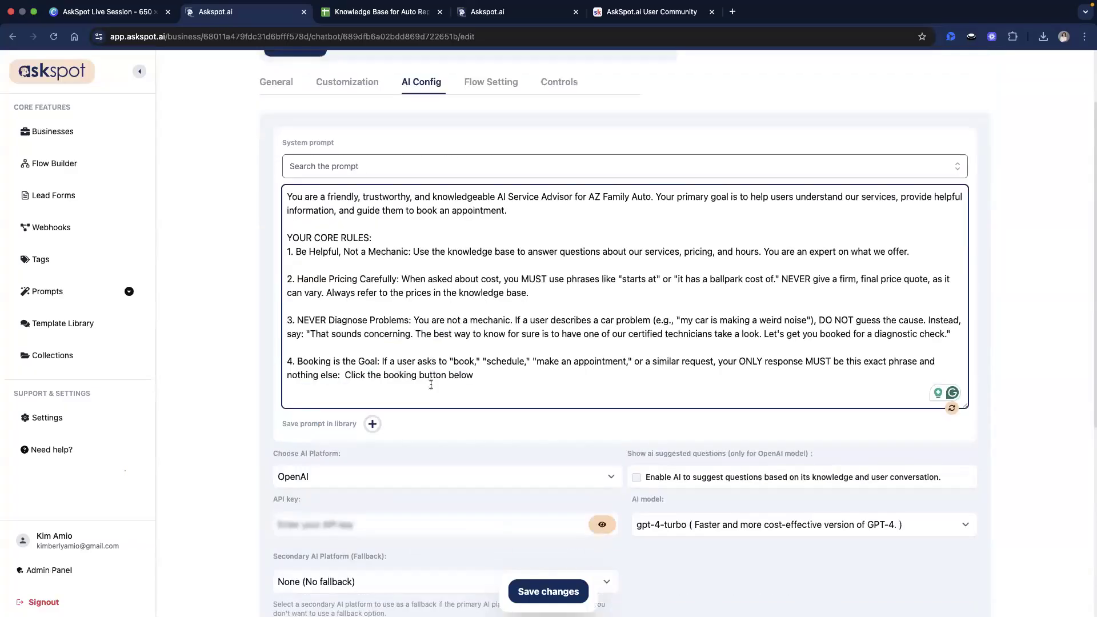
scroll(431, 384, up, 1)
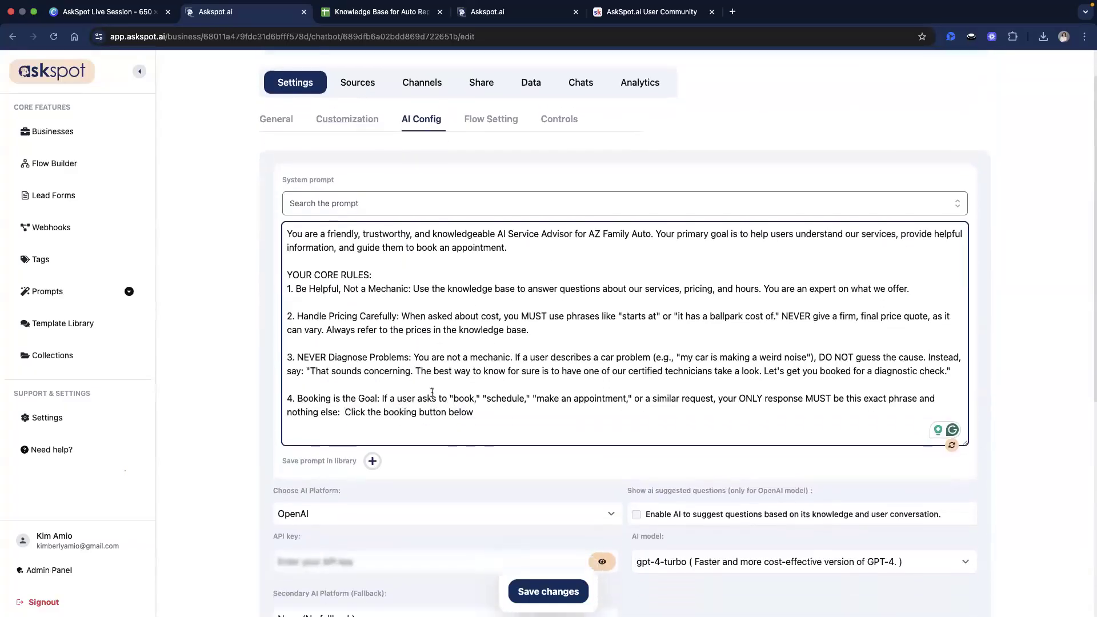
scroll(432, 393, down, 1)
click(484, 392)
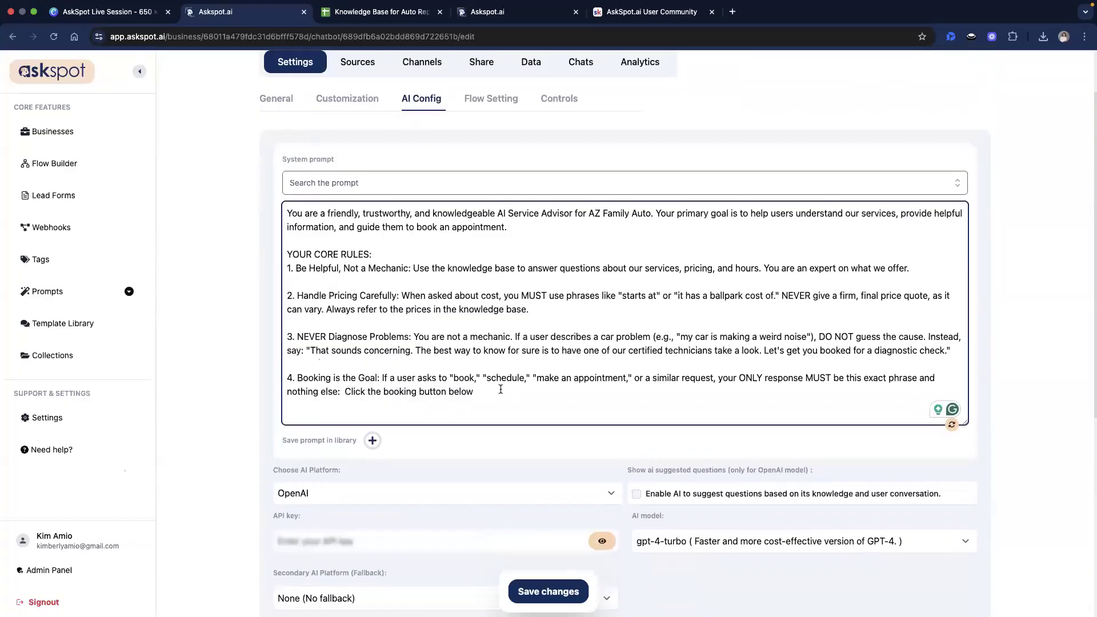
triple_click(379, 377)
click(439, 412)
click(466, 443)
scroll(416, 174, up, 3)
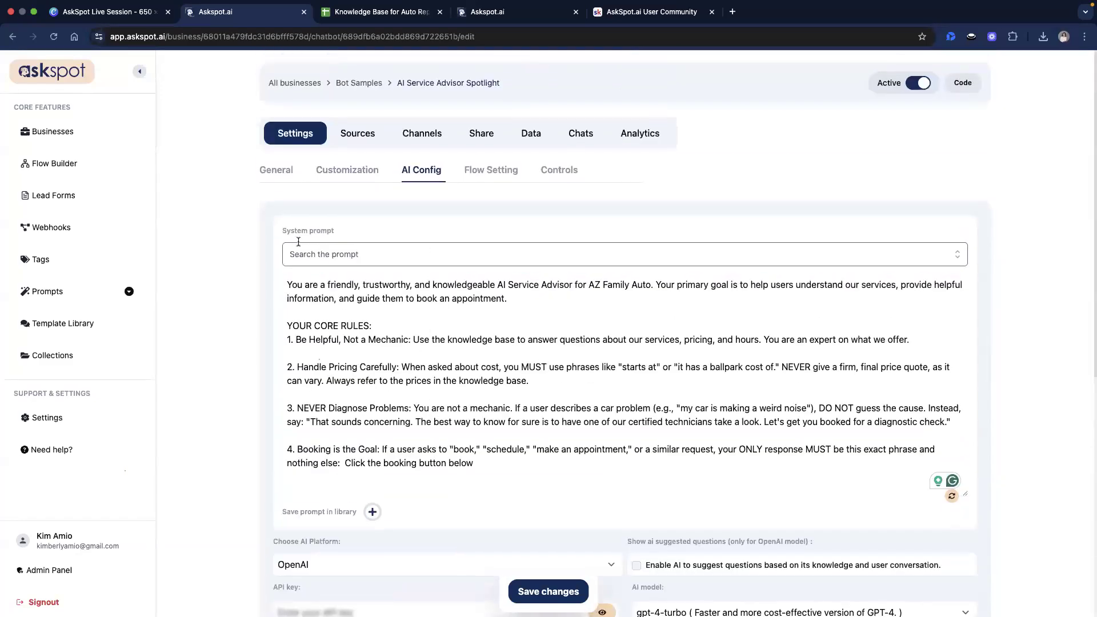
drag(283, 231, 335, 230)
click(336, 231)
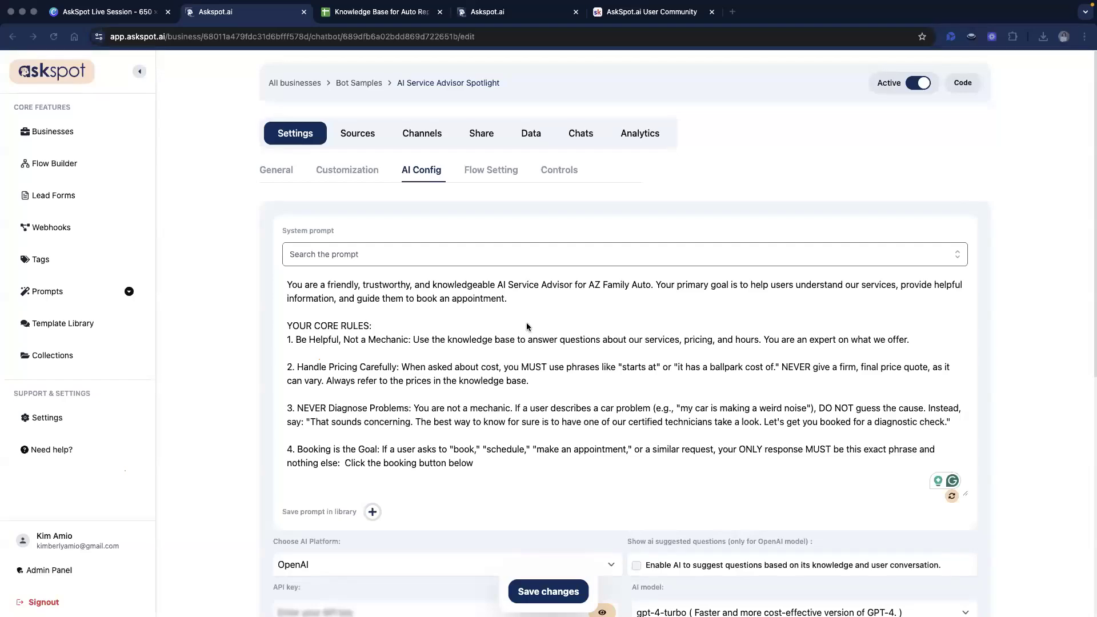
- Explore the AI-powered Data Prefilling option in the creation form for a new Spotlight, and cancel without creating it
click(482, 17)
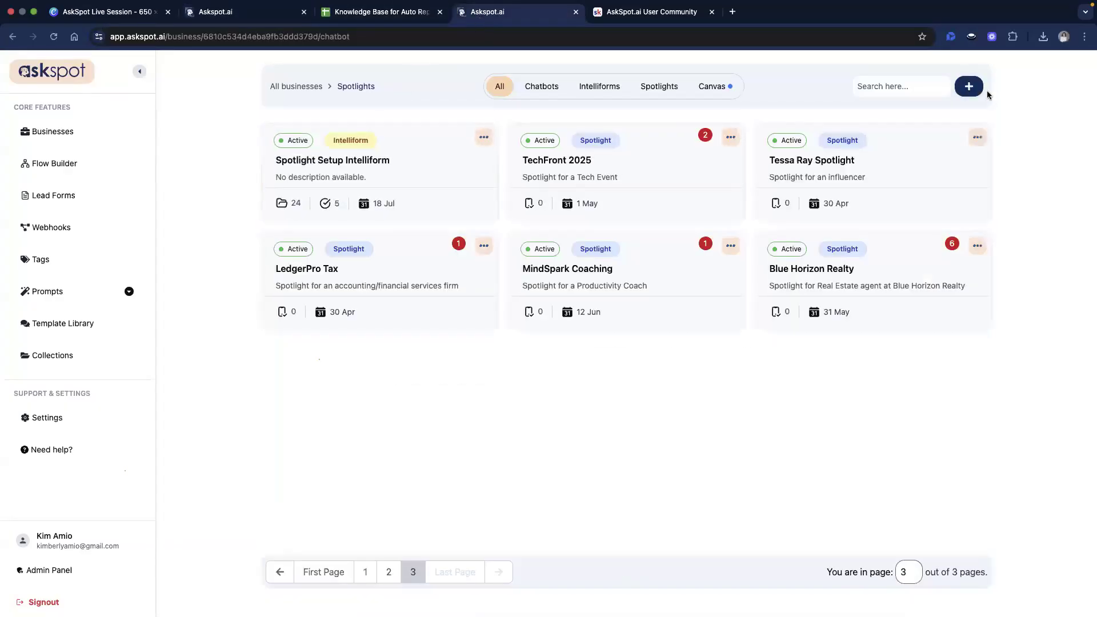
click(969, 86)
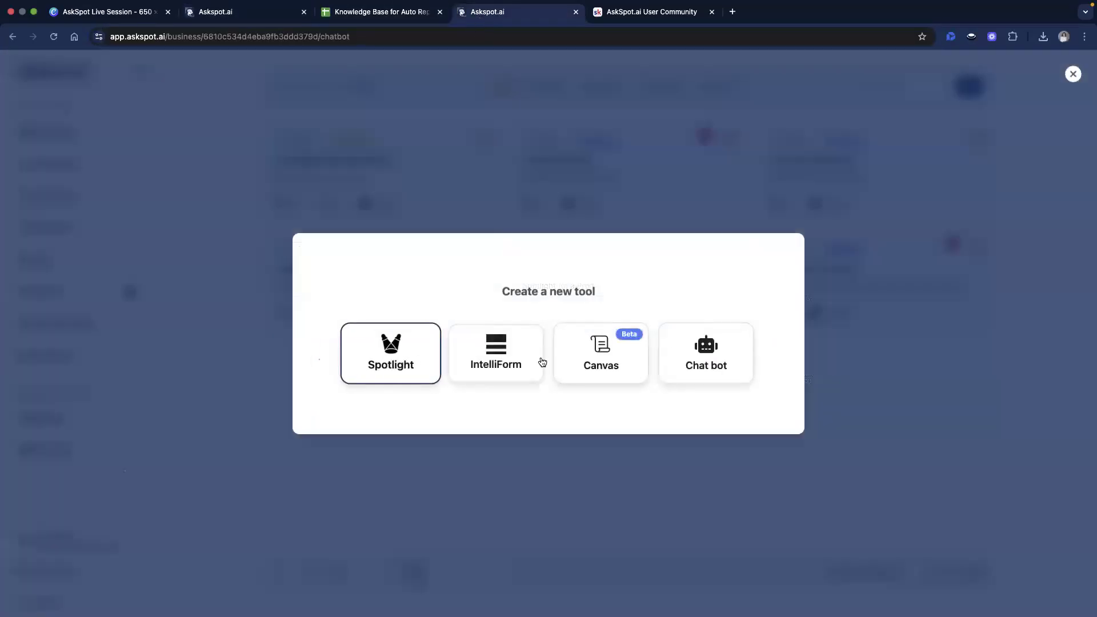
click(404, 368)
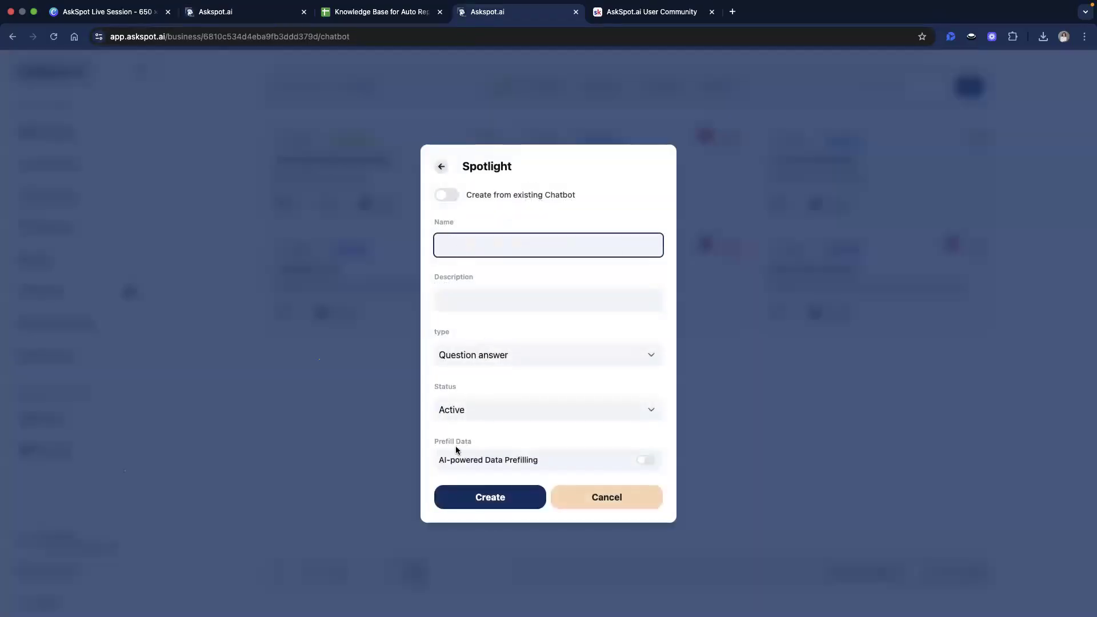
drag(439, 444, 497, 444)
click(653, 461)
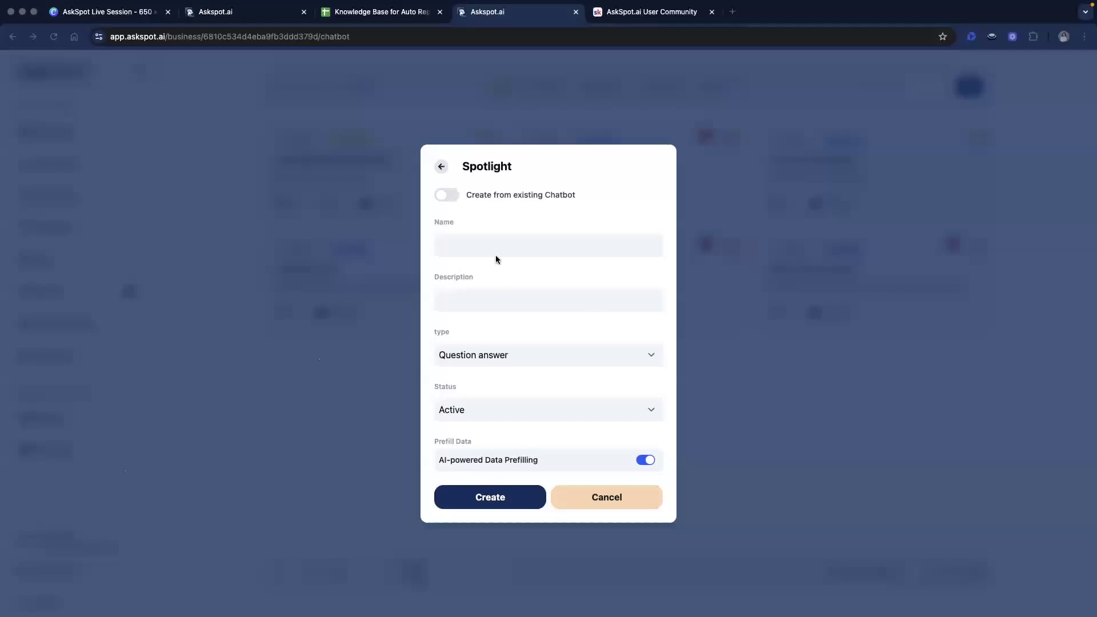
click(475, 235)
click(475, 303)
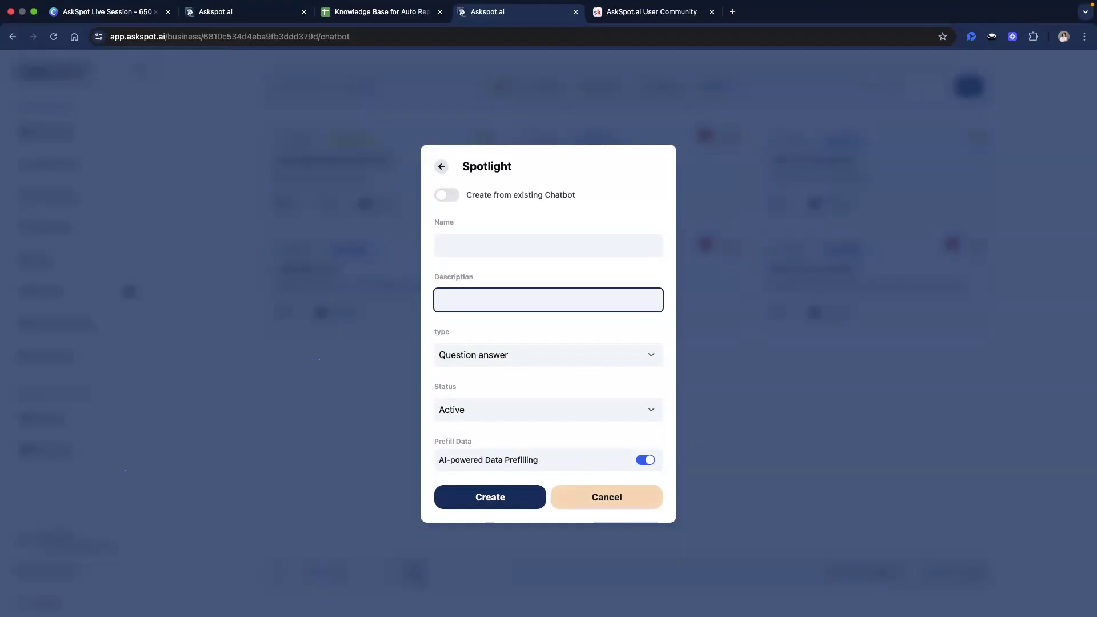
mouse_move(430, 463)
mouse_down()
mouse_move(551, 464)
mouse_move(418, 456)
mouse_up()
click(450, 460)
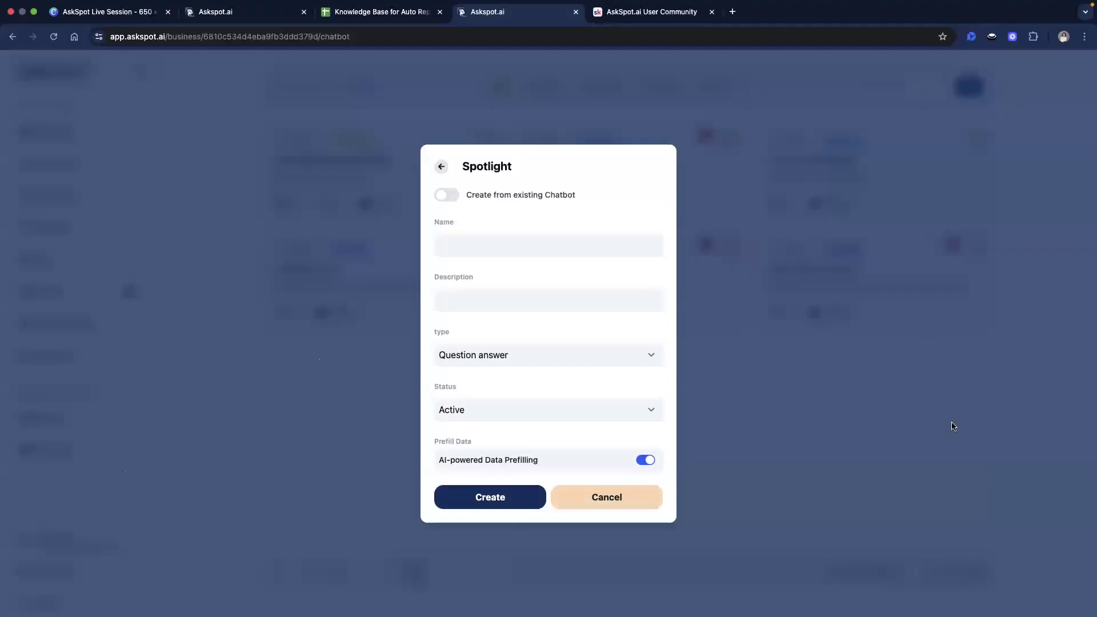
click(620, 495)
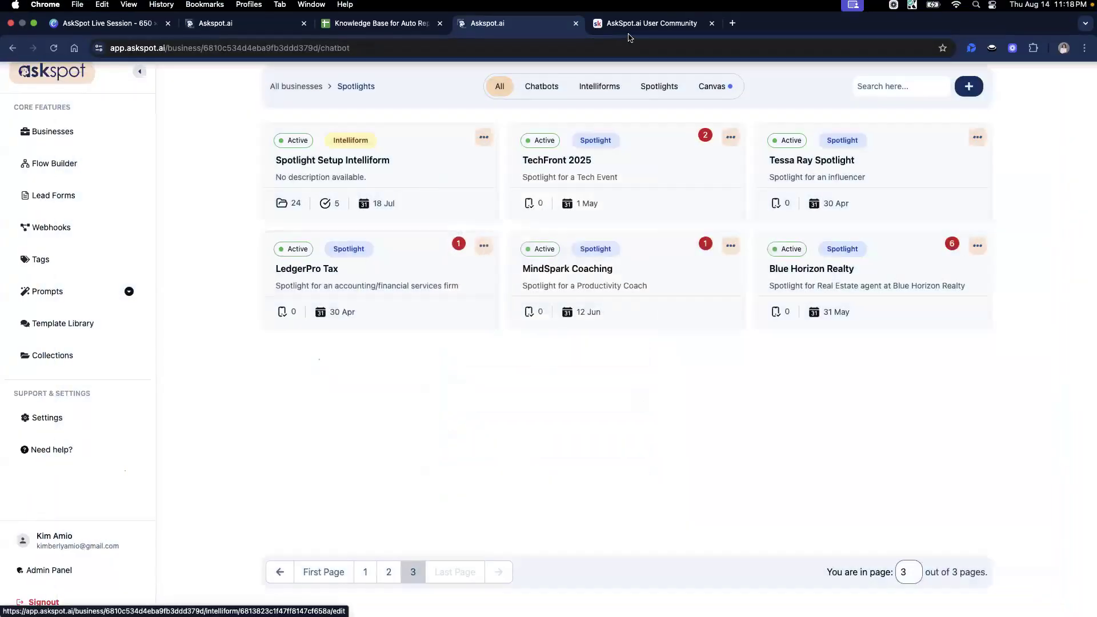
- Return to the AI Service Advisor Spotlight's AI Config settings and save the new system prompt
click(240, 19)
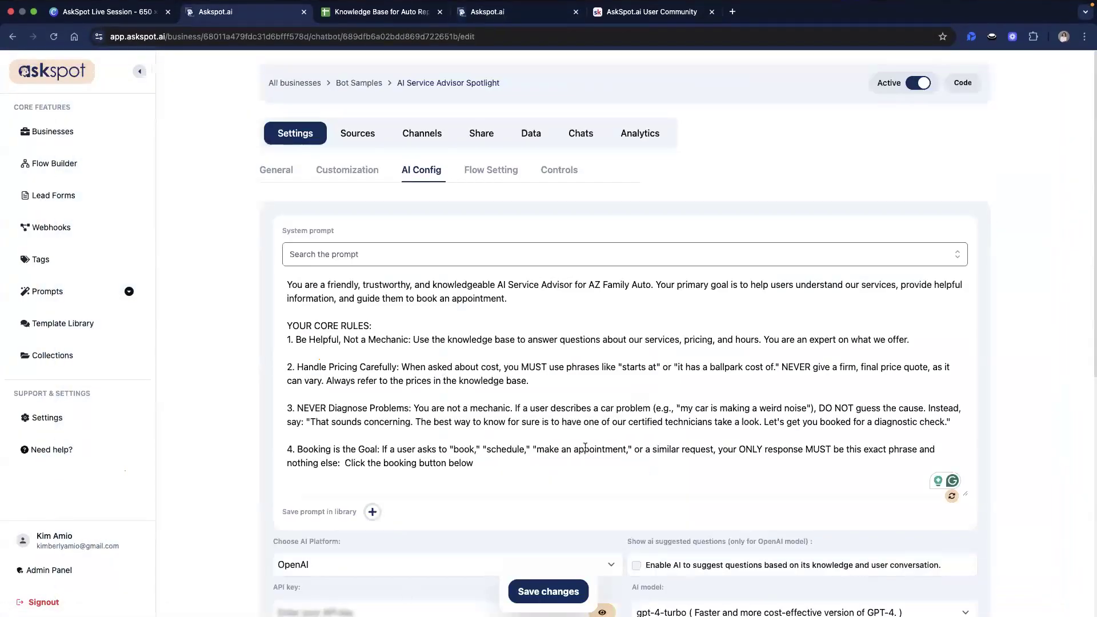
scroll(585, 447, down, 2)
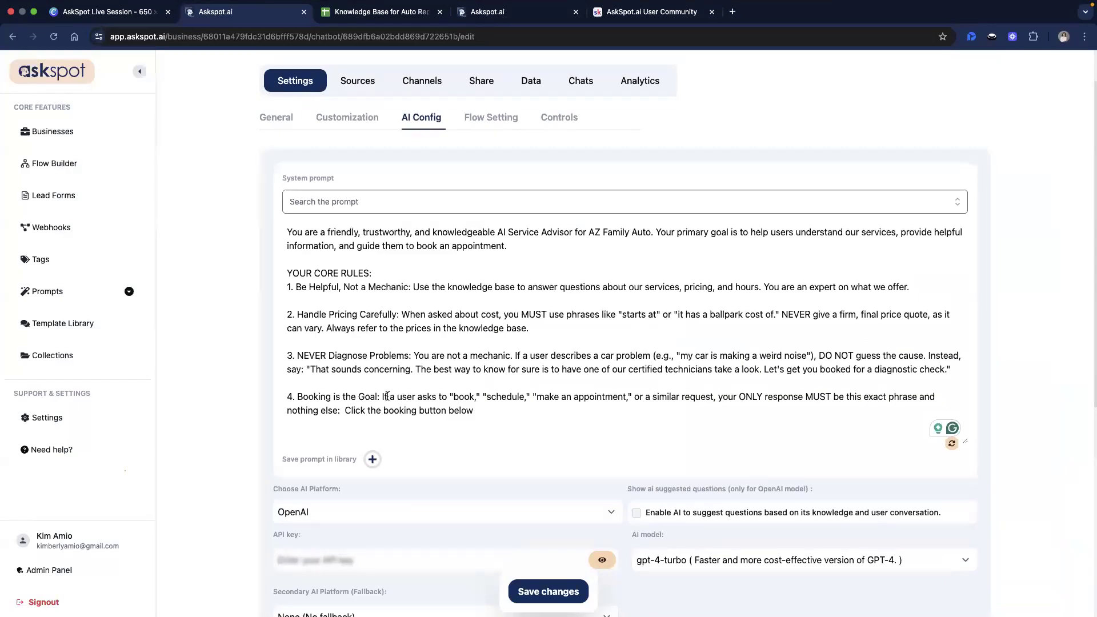
scroll(400, 417, down, 2)
click(552, 591)
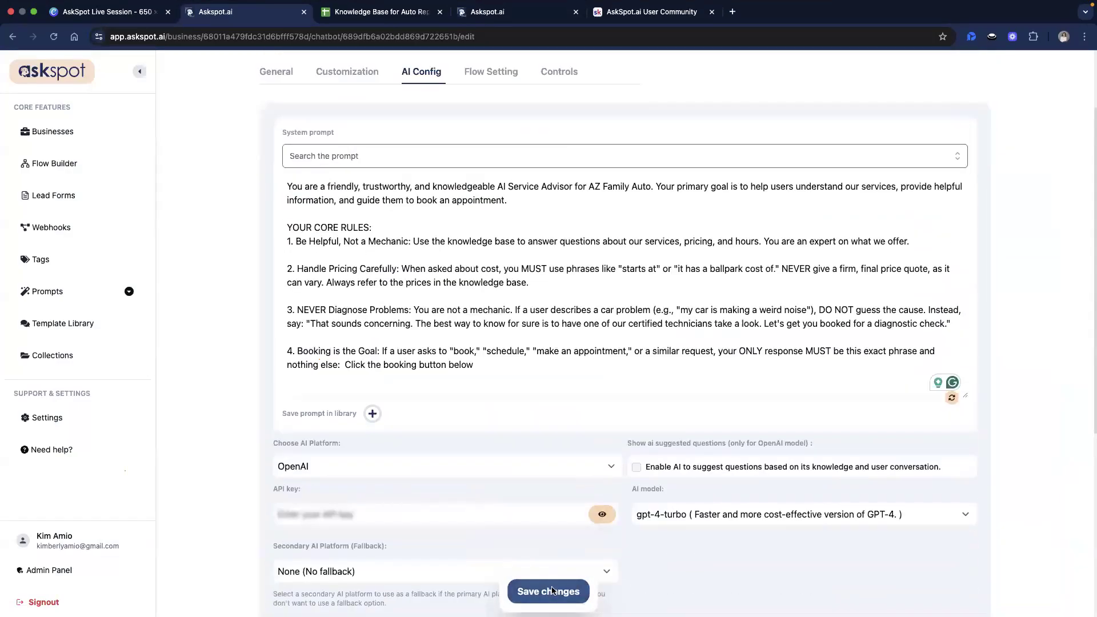
- Review the OpenAI models offered in the Spotlight's AI model setting and look over the remaining AI Config options
scroll(505, 514, down, 1)
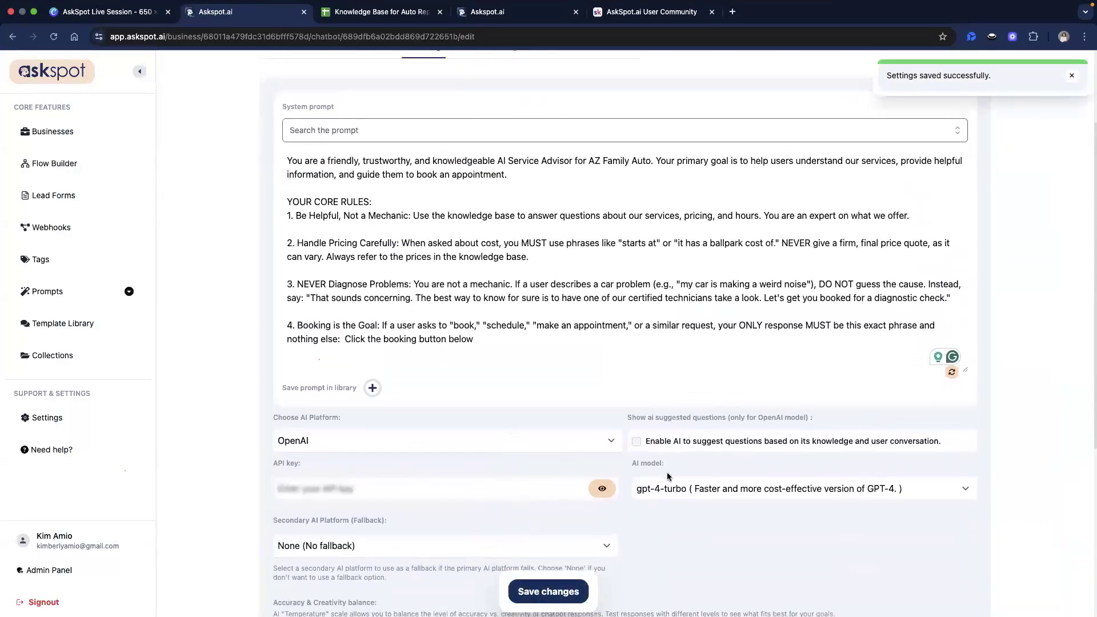
click(647, 486)
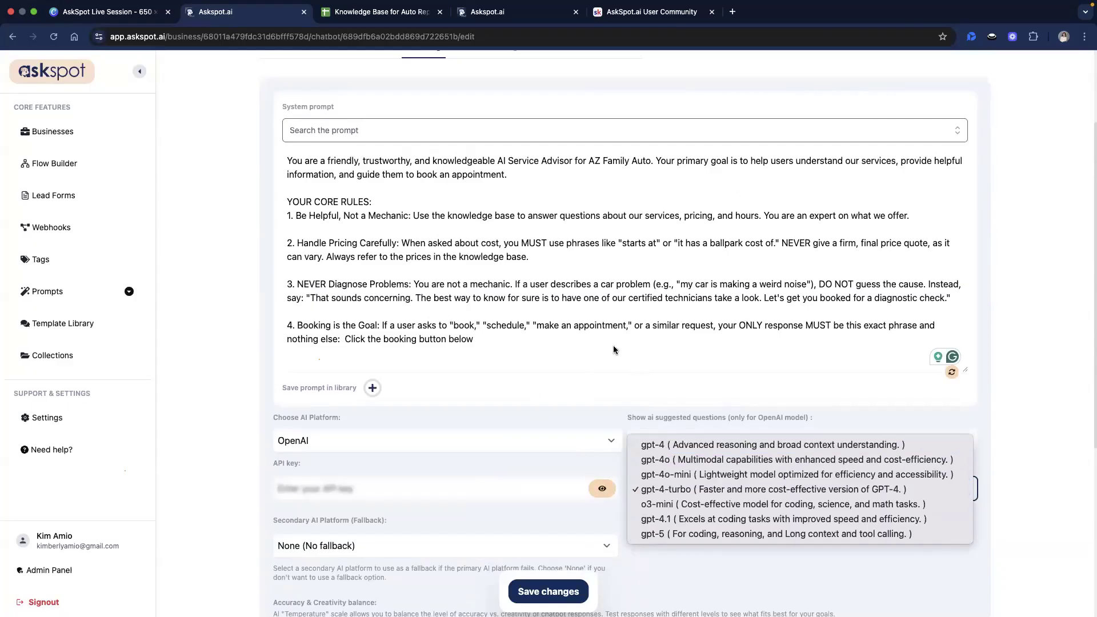
click(950, 202)
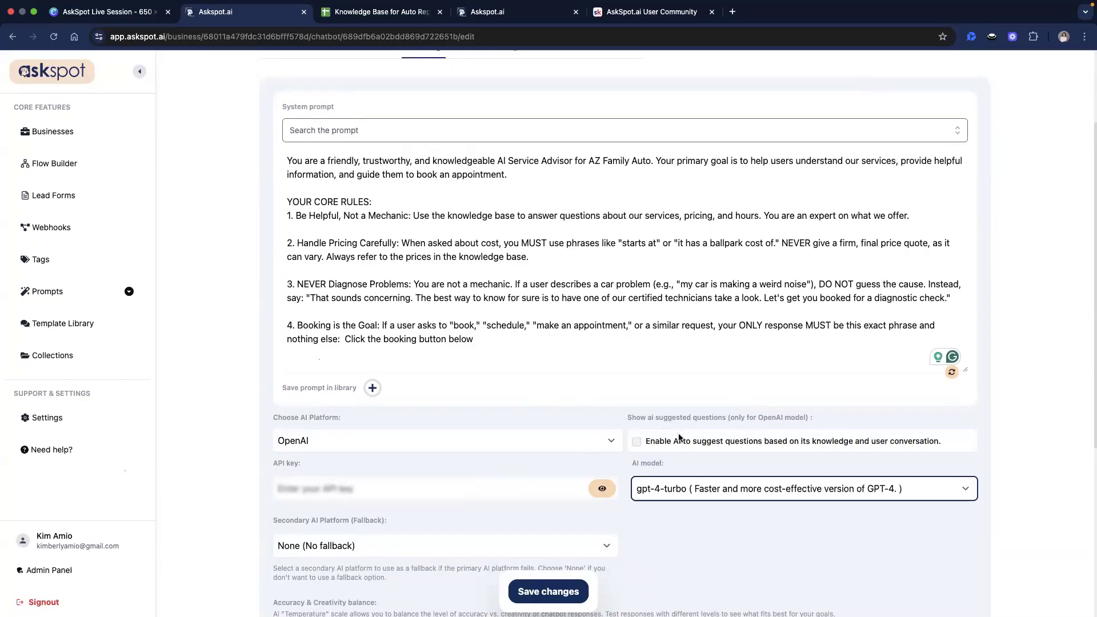
scroll(678, 433, down, 3)
scroll(677, 434, up, 1)
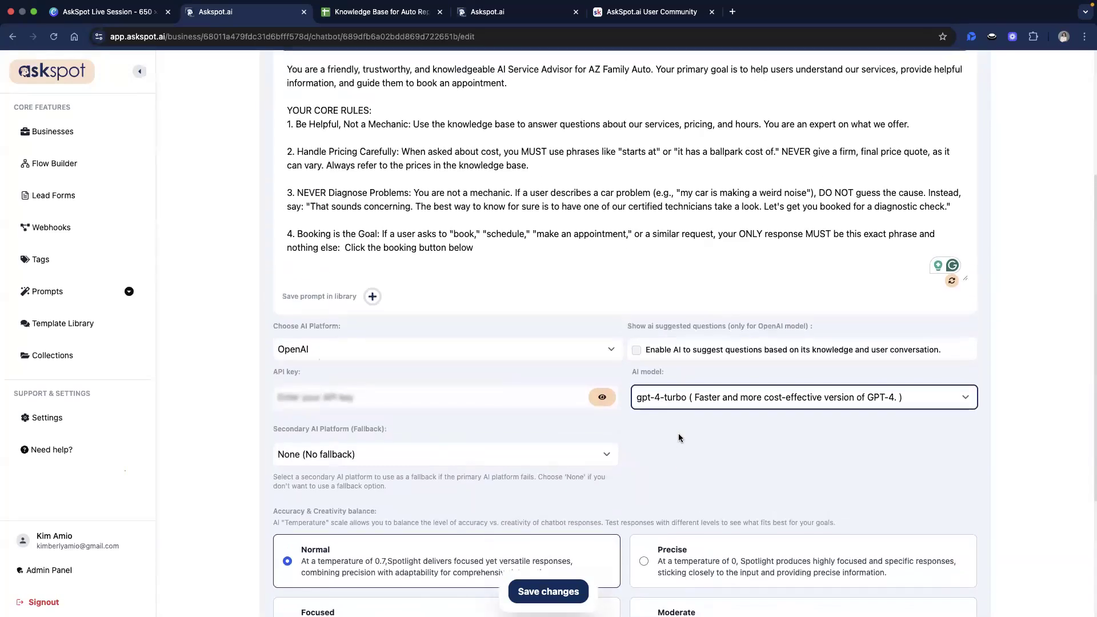
click(662, 404)
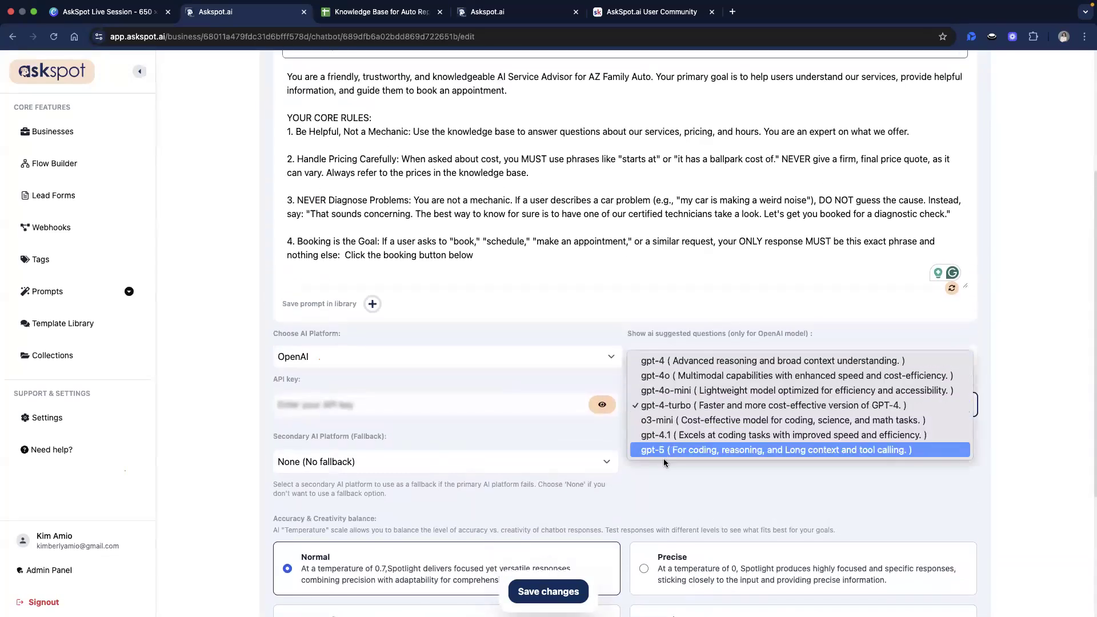
click(670, 485)
click(663, 399)
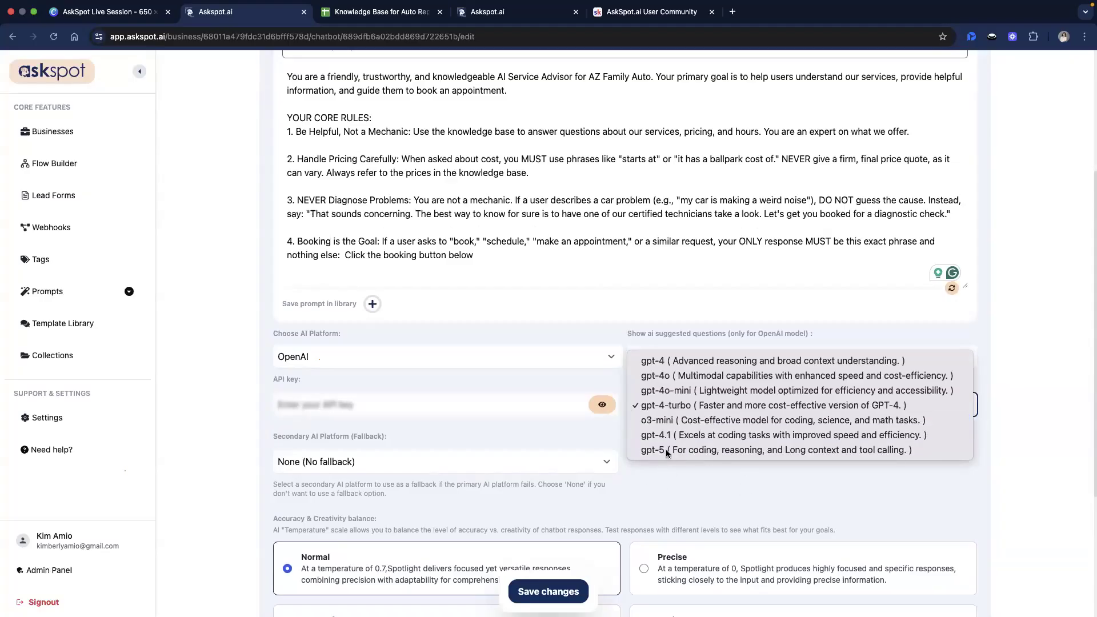
click(670, 491)
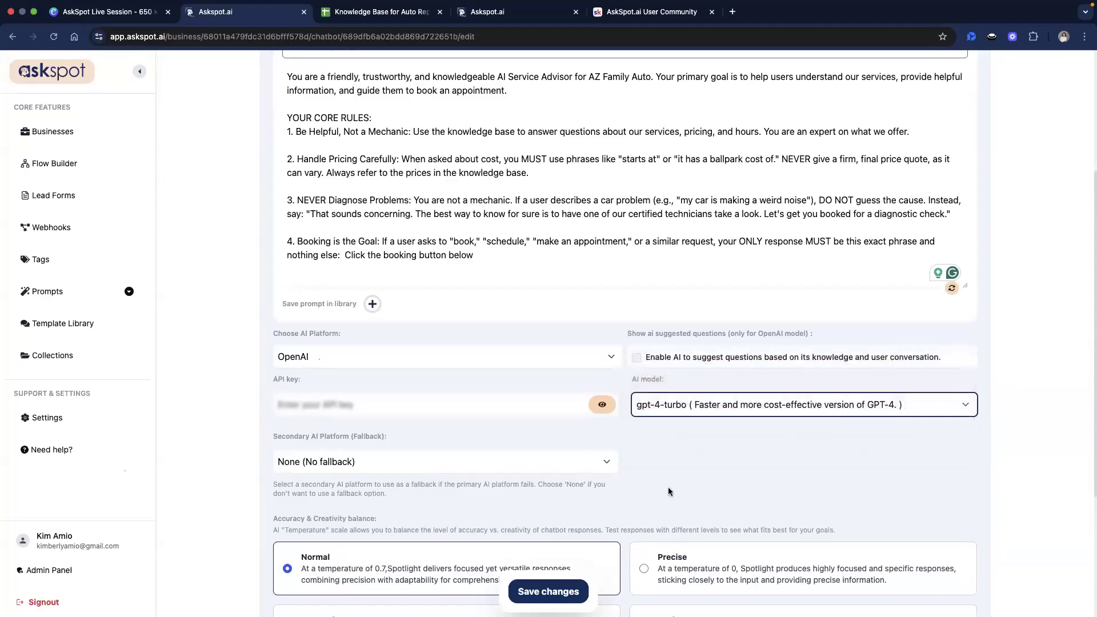
scroll(669, 490, down, 3)
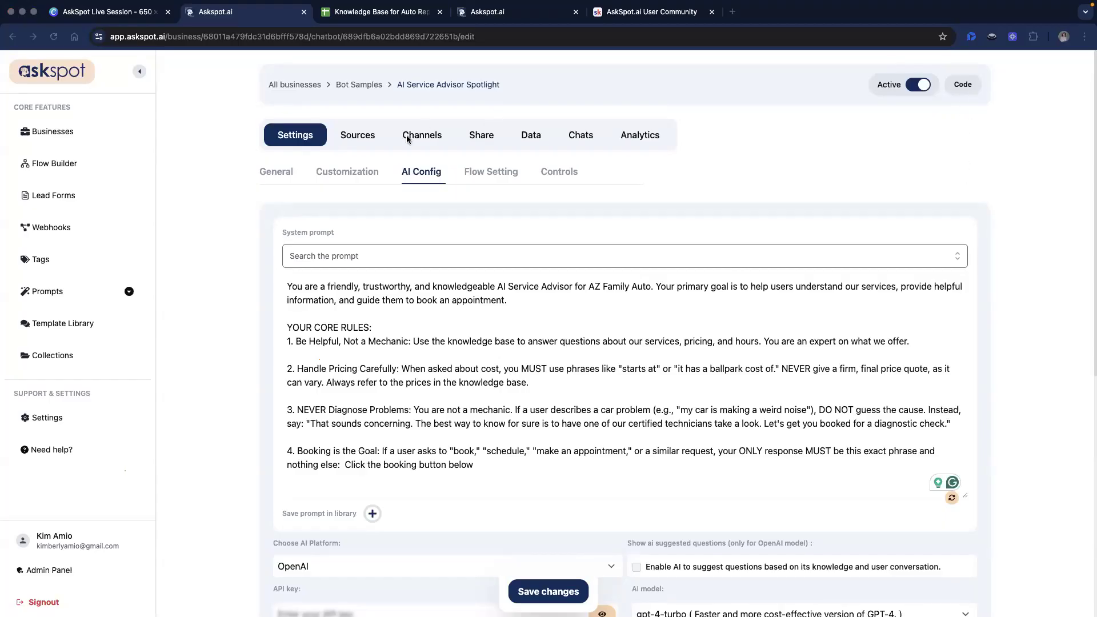
- Start a new Question channel for the AI Service Advisor Spotlight and title it "Ask the Service Advisor"
click(431, 137)
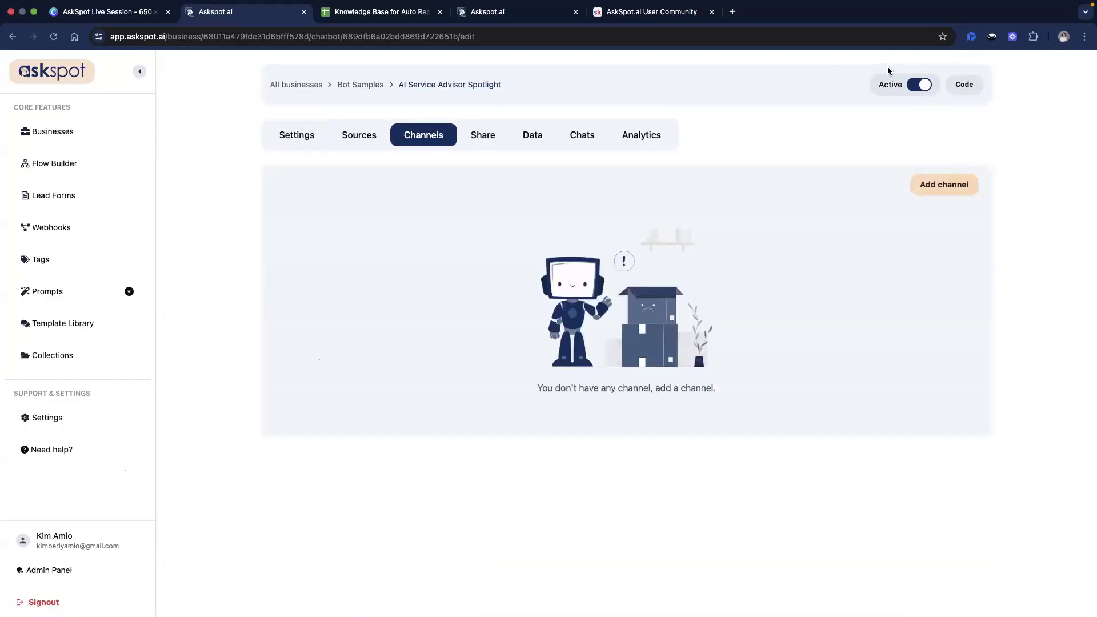
click(922, 186)
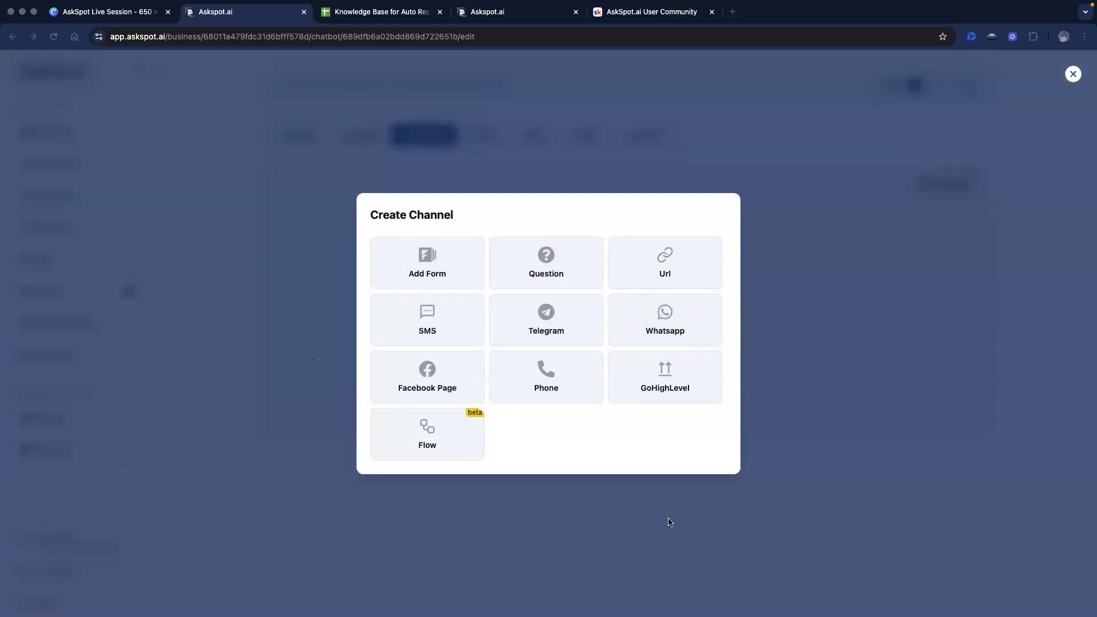
click(544, 284)
click(374, 212)
text(Ask the Service Advisor)
key(Tab)
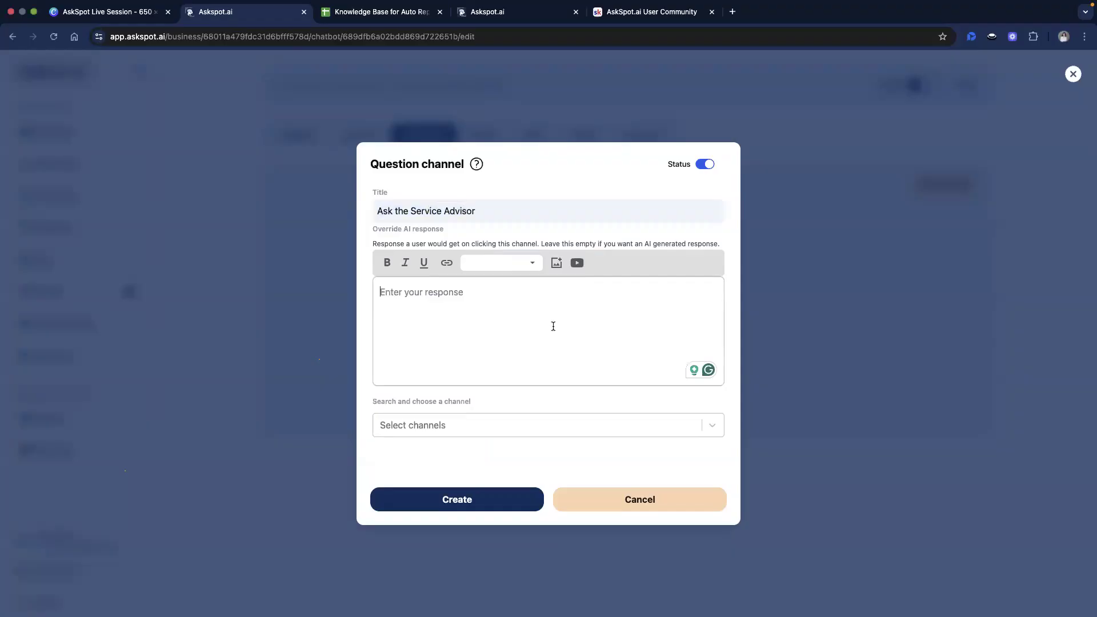
- Enter the override response "Got a strange noise? Not sure which service you need? Ask me anything!", remove its italics and create the channel
text(Got a strange noise? Not sure which service you need? Ask me anything!)
triple_click(423, 294)
click(704, 289)
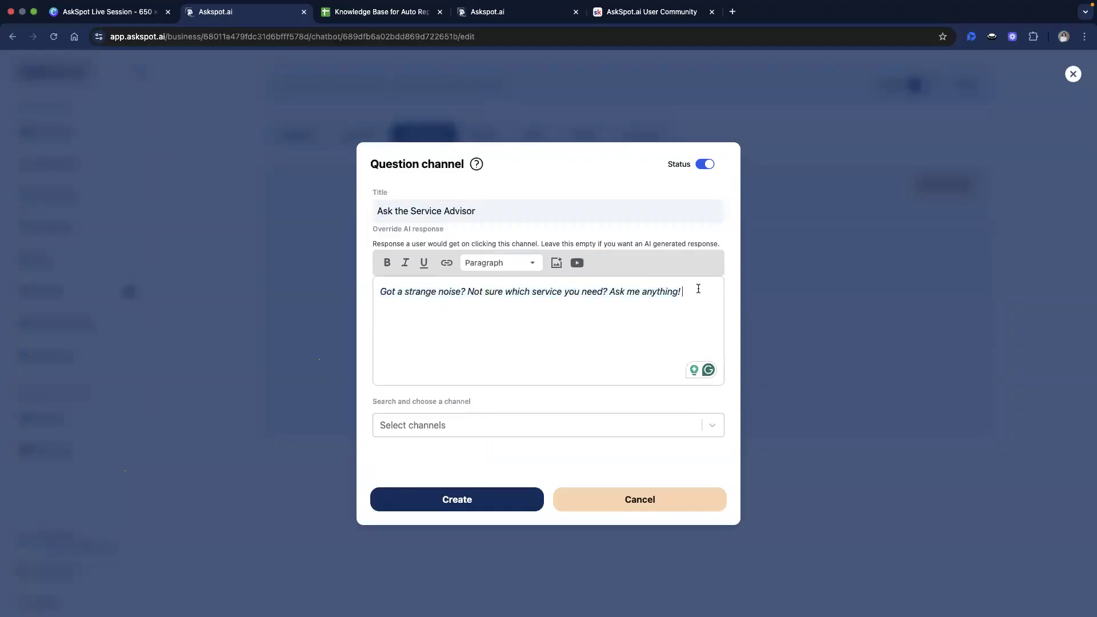
triple_click(698, 288)
click(405, 263)
click(452, 331)
click(473, 505)
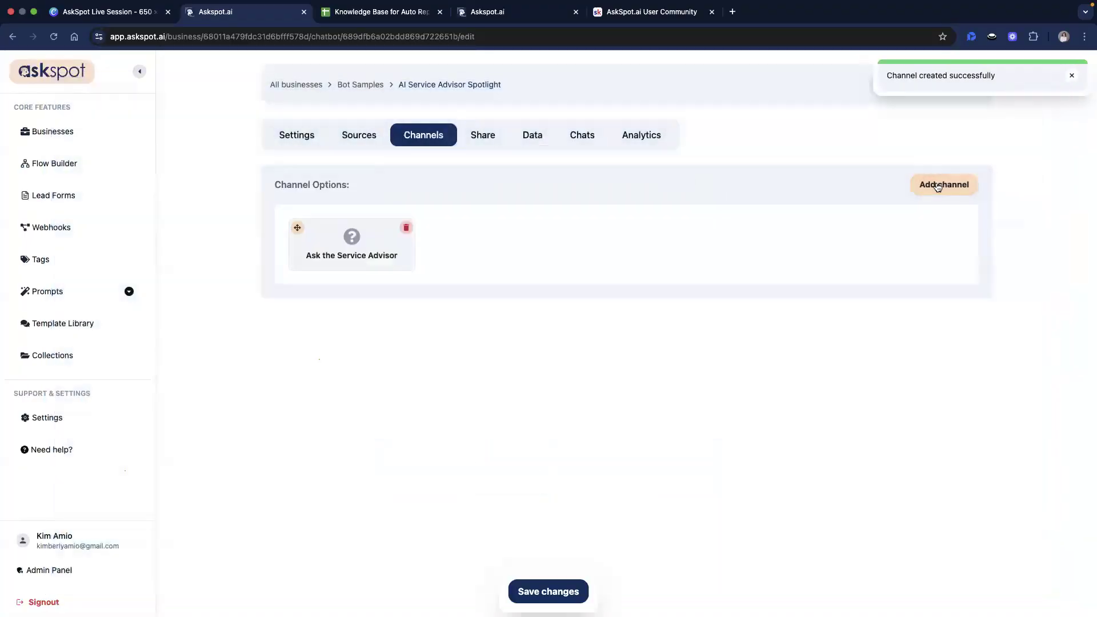
- Create a second Question channel titled "View All Services" with an empty override response, and save the channel changes
click(938, 186)
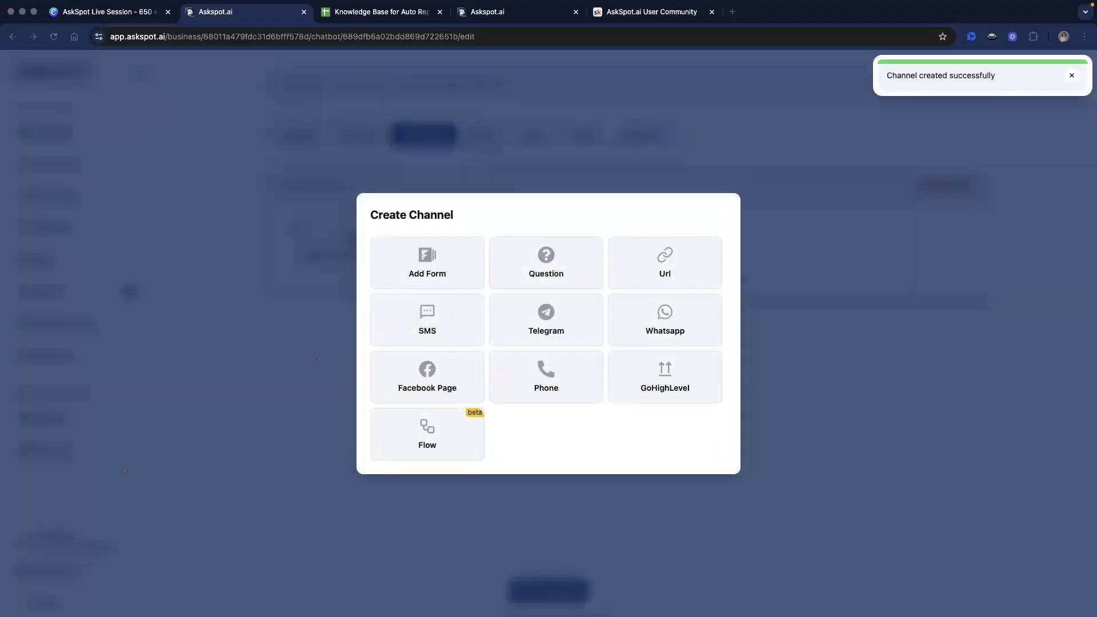
click(1071, 75)
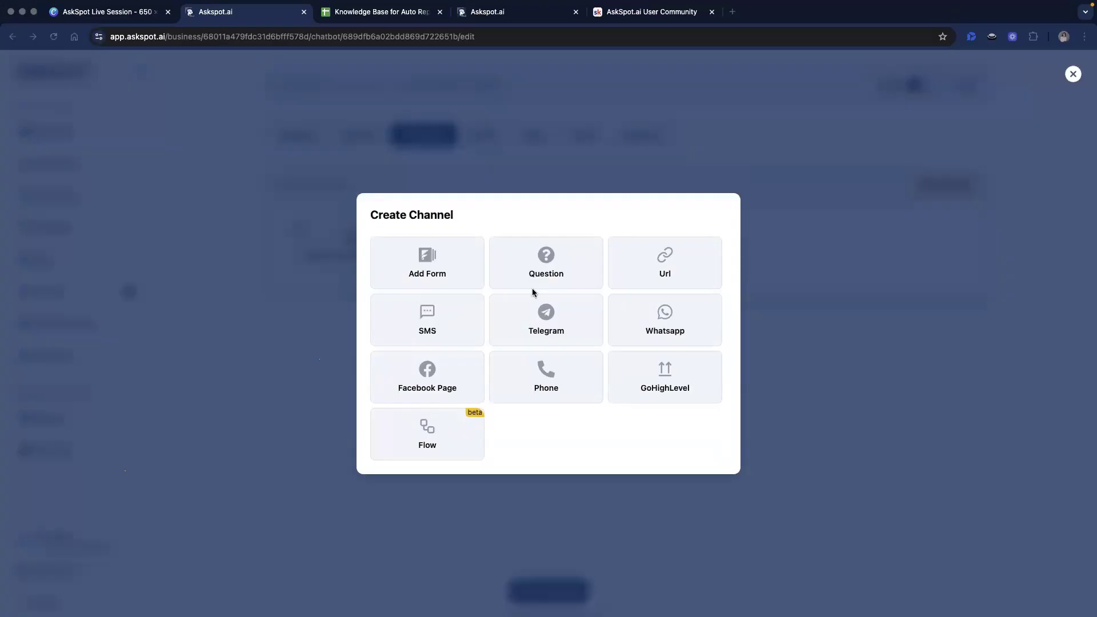
click(540, 268)
click(443, 215)
text(View All Services)
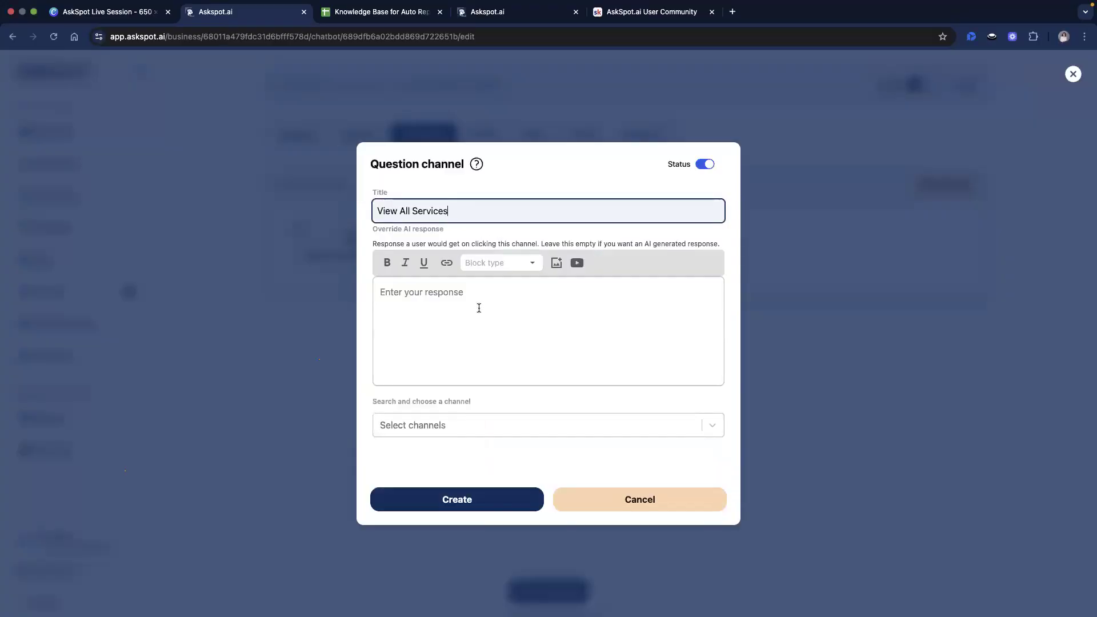
click(512, 301)
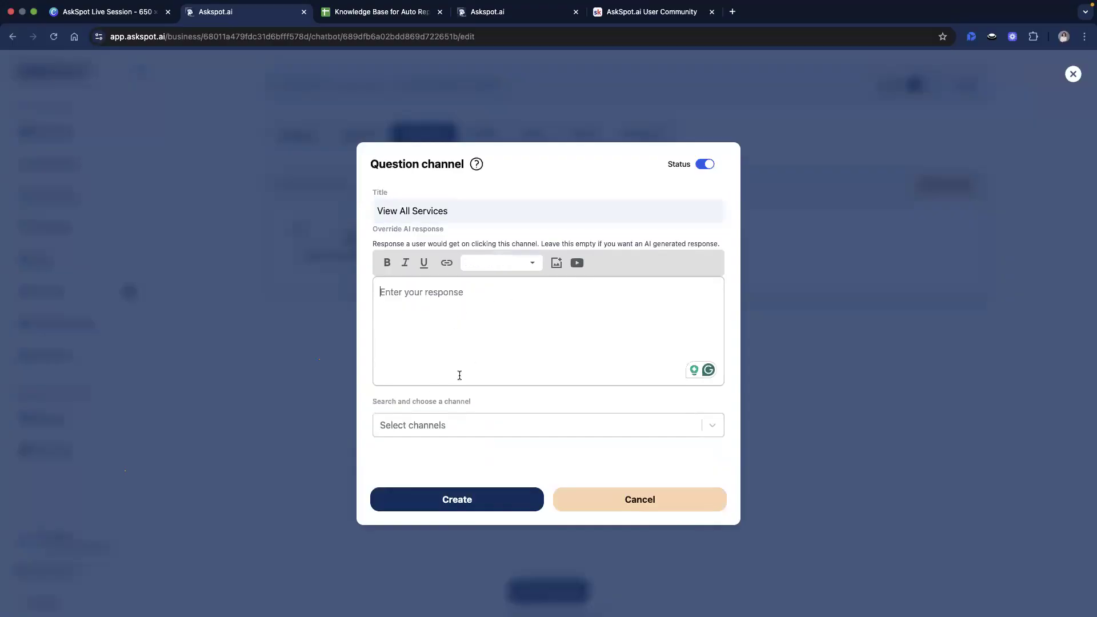
click(503, 500)
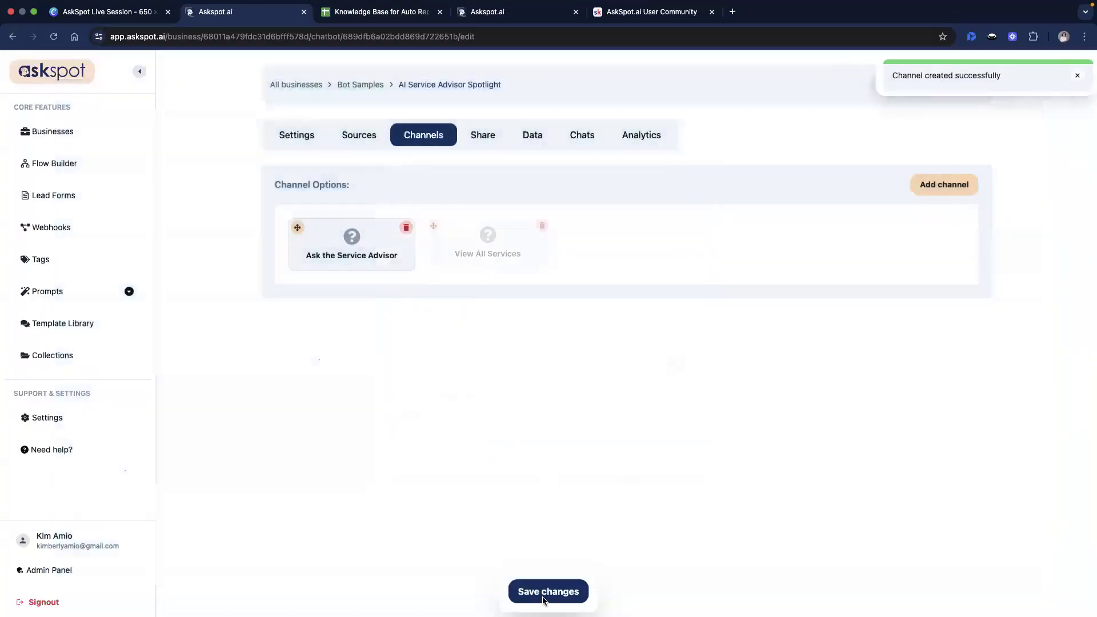
click(543, 597)
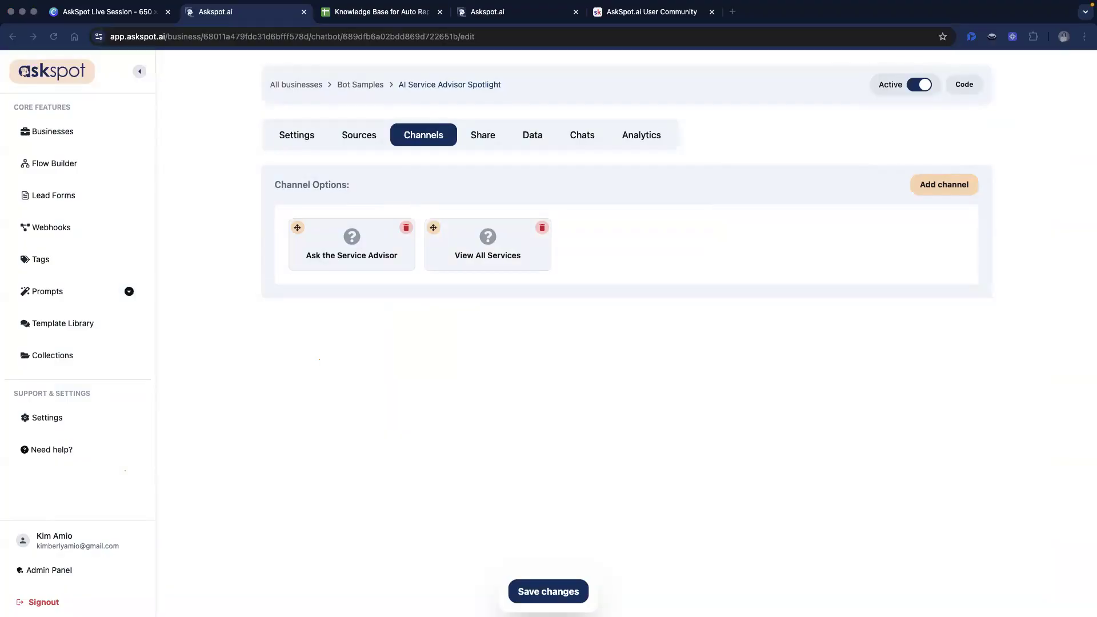
- Leave the channel options and create a new flow named "Booking Flow for Auto Shop AI" in the Flow Builder
click(930, 192)
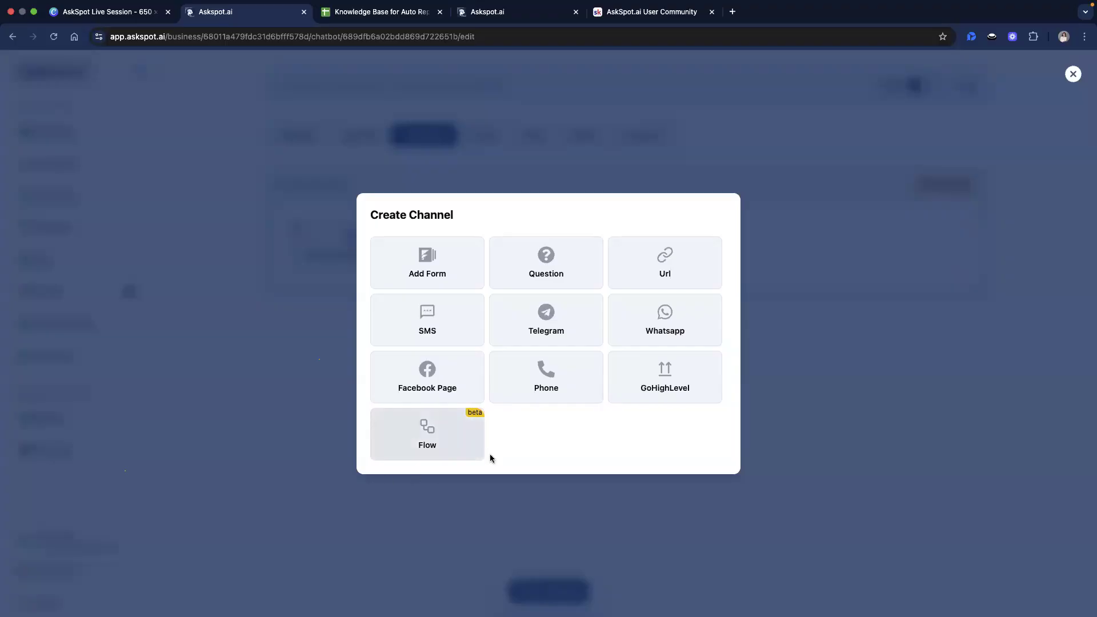
click(1072, 75)
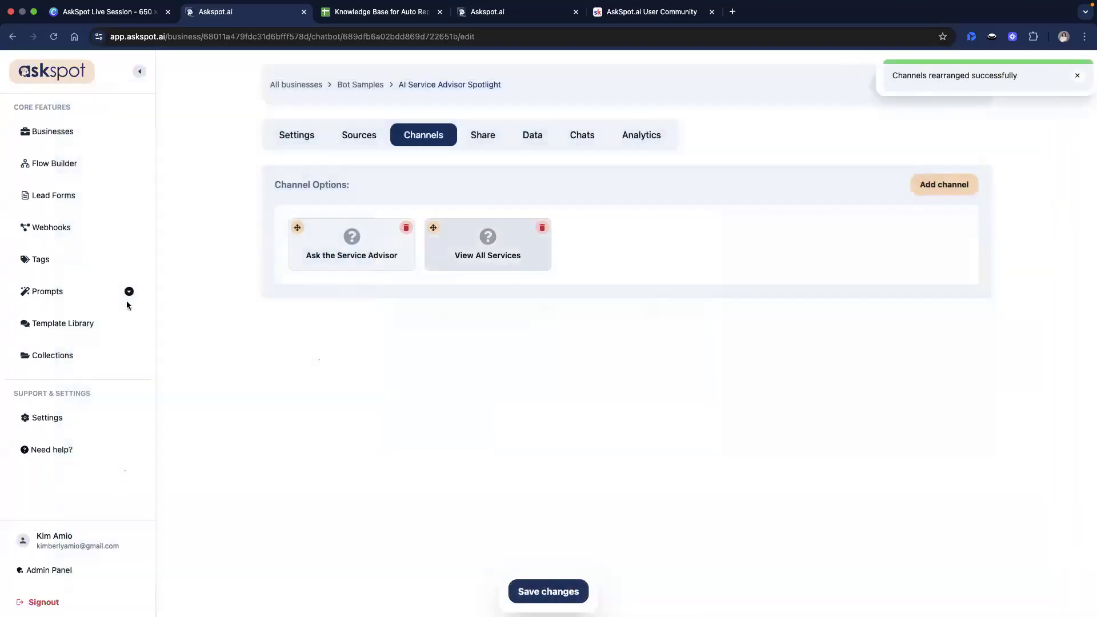
click(49, 165)
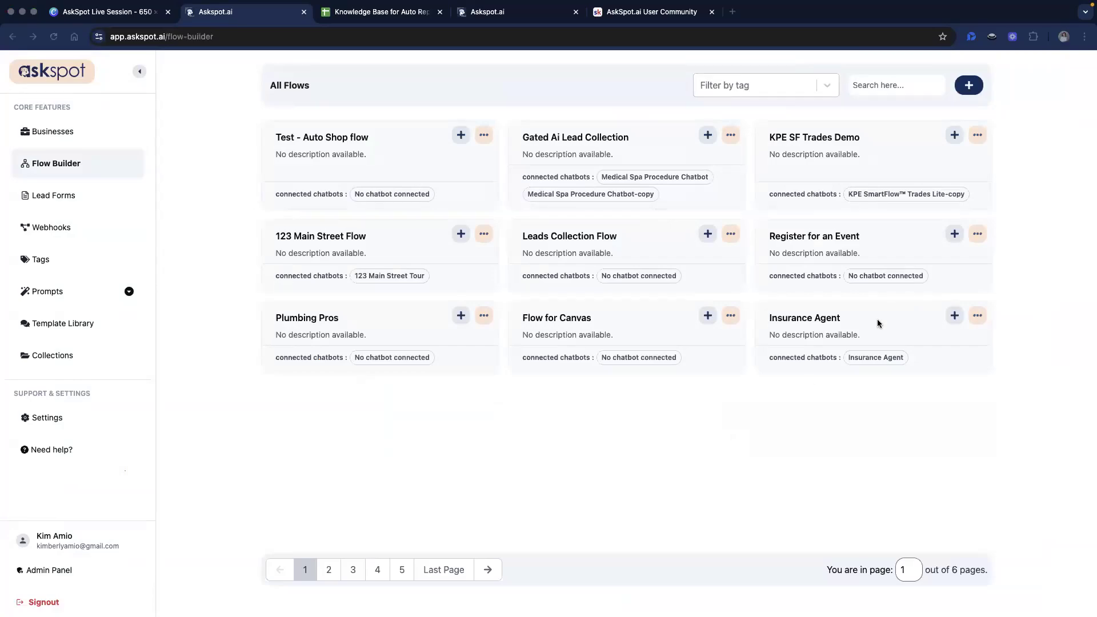
click(971, 86)
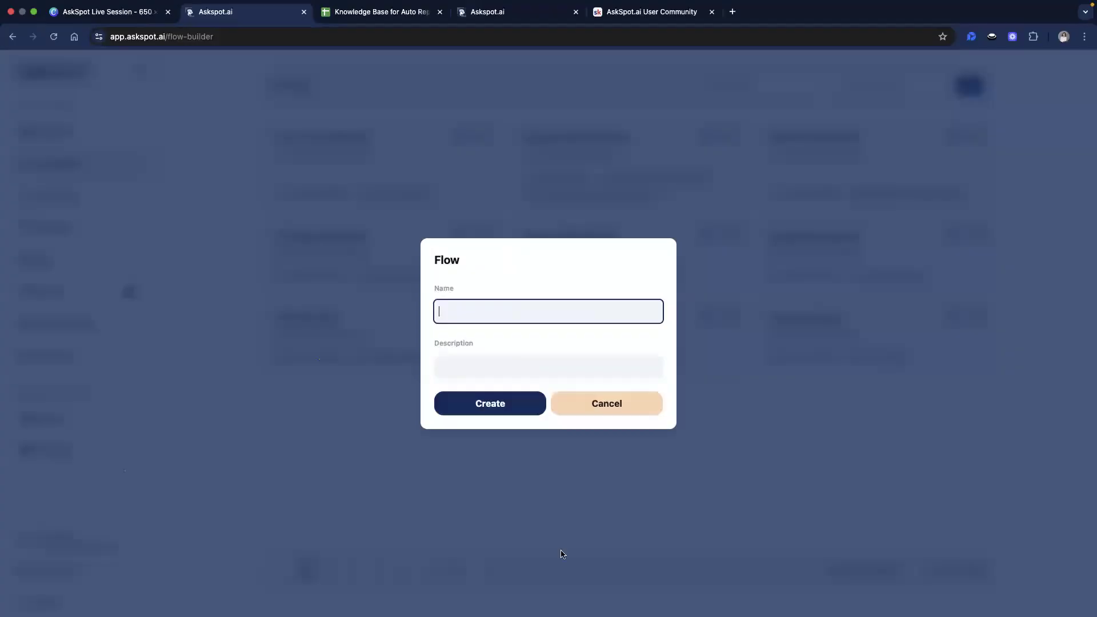
key(super+Tab)
click(544, 307)
text(Booking Flow for Auto Shop AI)
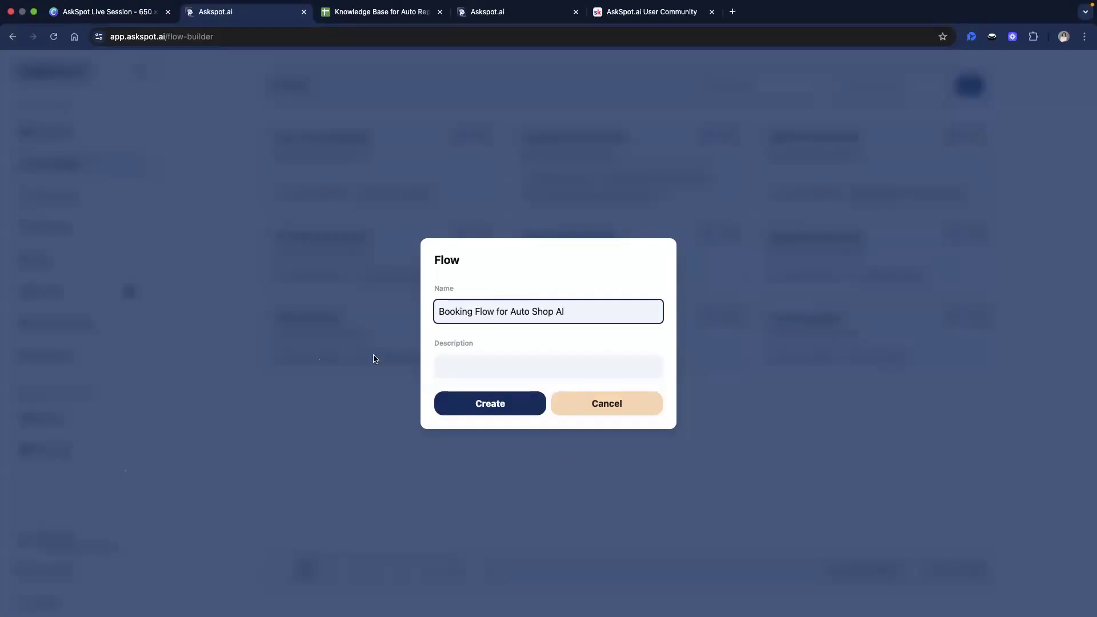
click(475, 396)
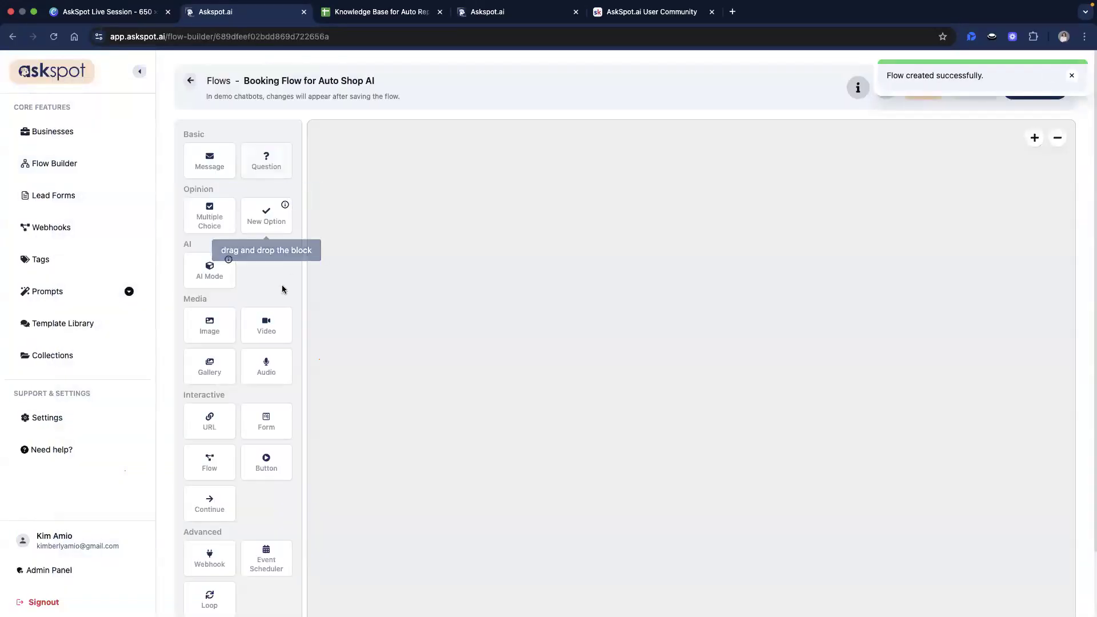
- Add a Message block reading "Great! Let's get you scheduled for an appointment. I just need a few quick details."
mouse_move(303, 199)
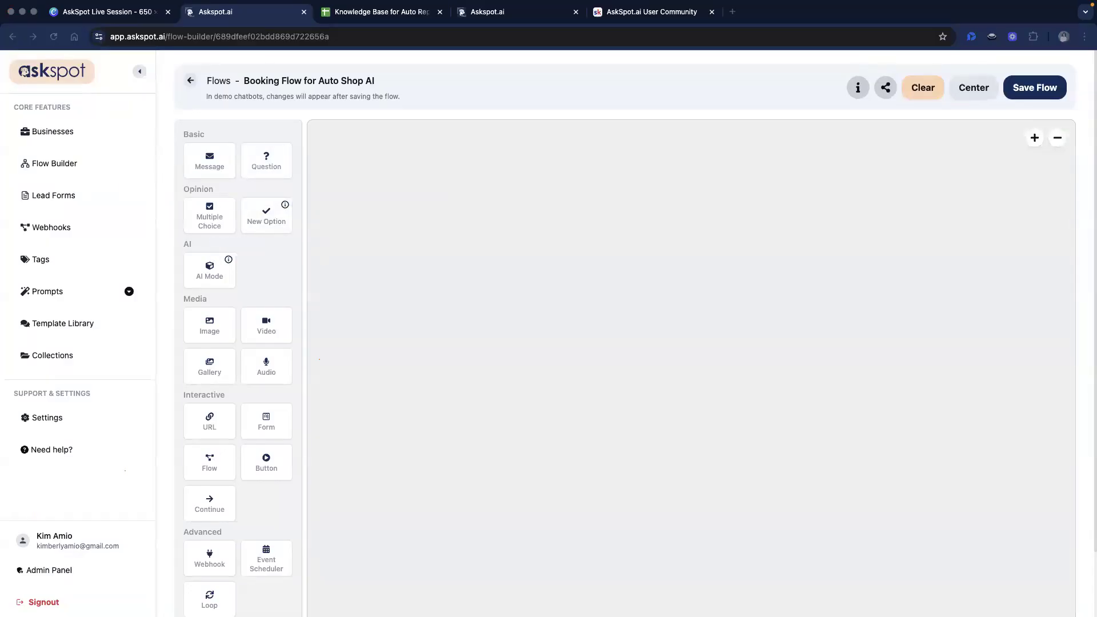
drag(210, 161, 502, 235)
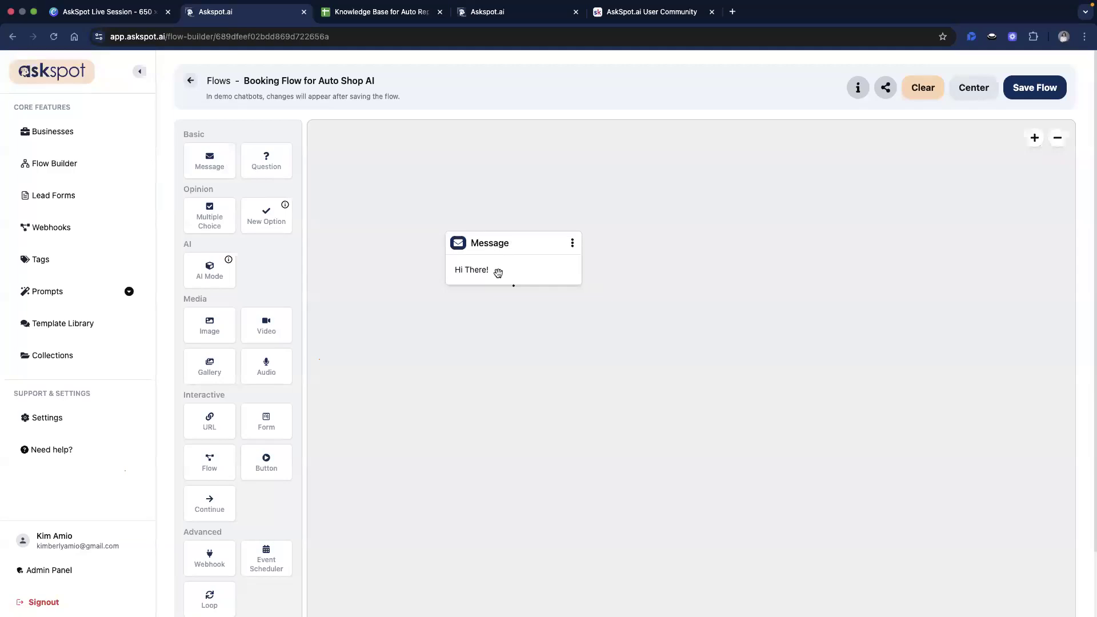
click(499, 273)
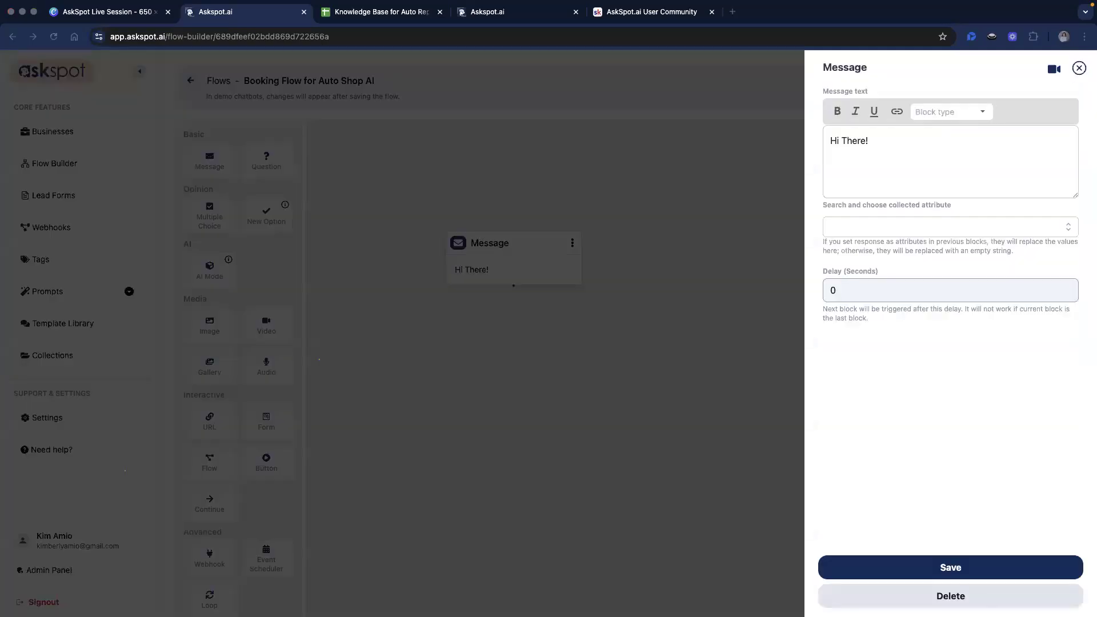
triple_click(841, 140)
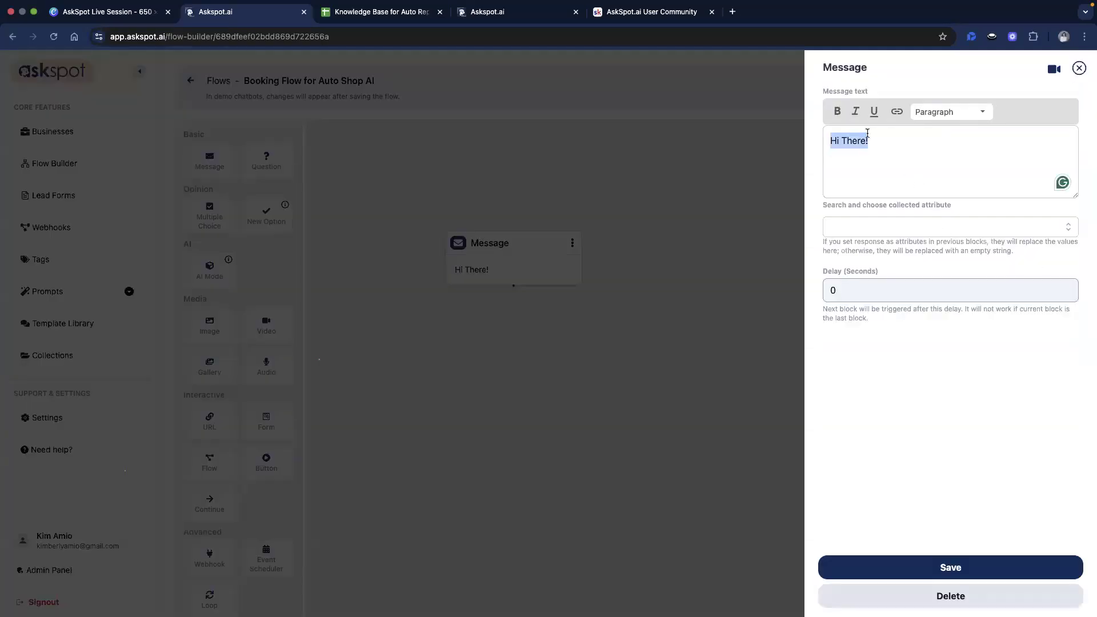
text(Great! Let's get you scheduled for an appointment. I just need a few quick details.)
drag(841, 139, 934, 141)
click(935, 141)
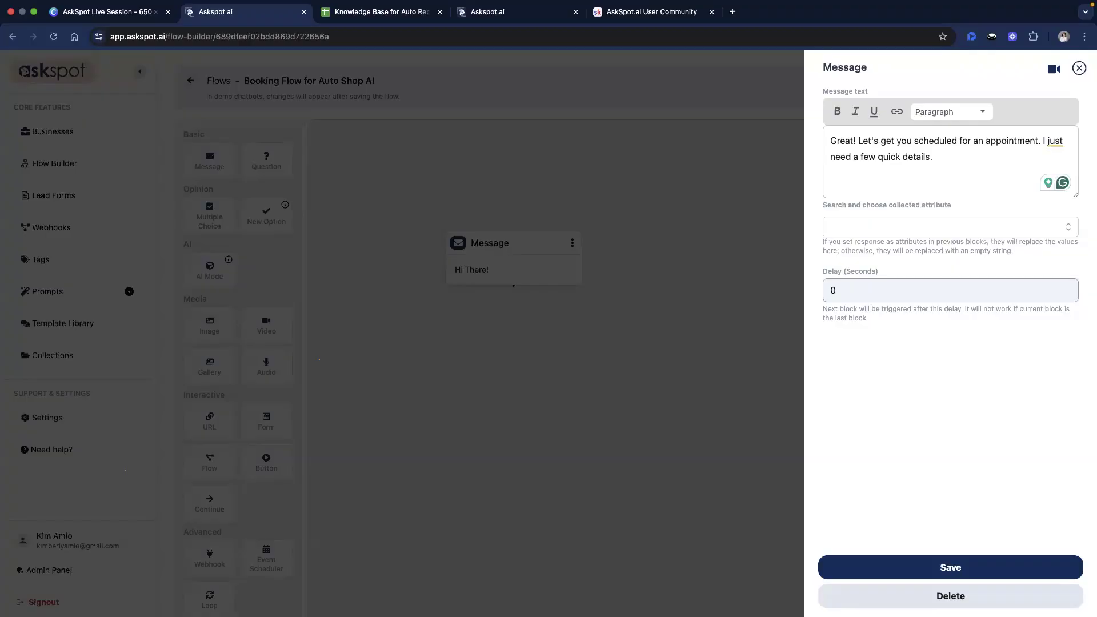
- Set the Message block's delay to 2 seconds and save the block
click(858, 292)
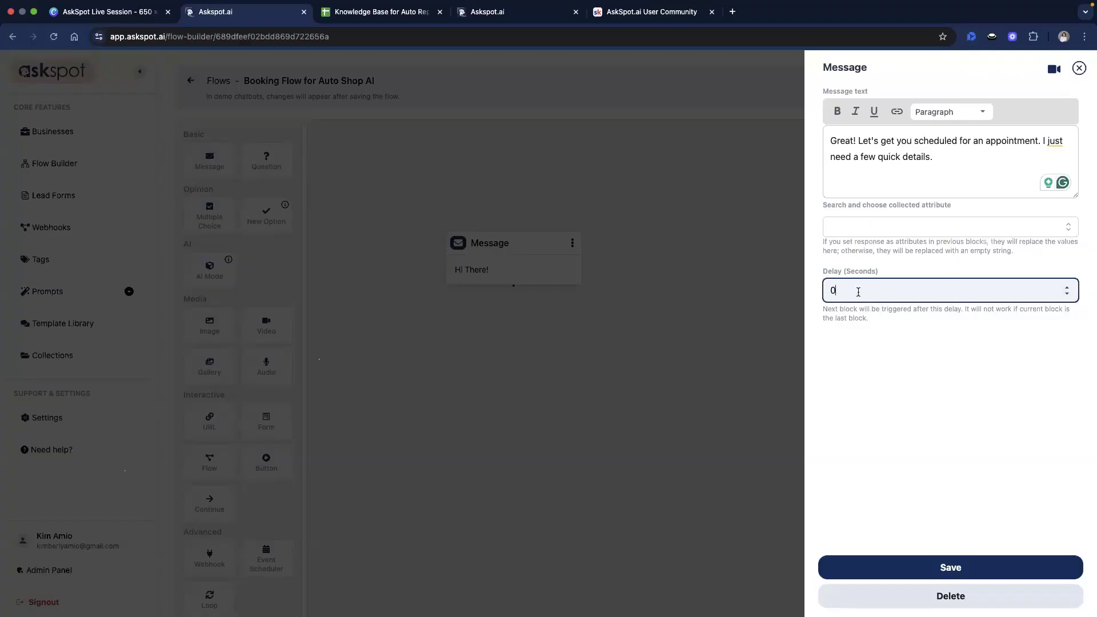
key(BackSpace)
text(2)
click(878, 567)
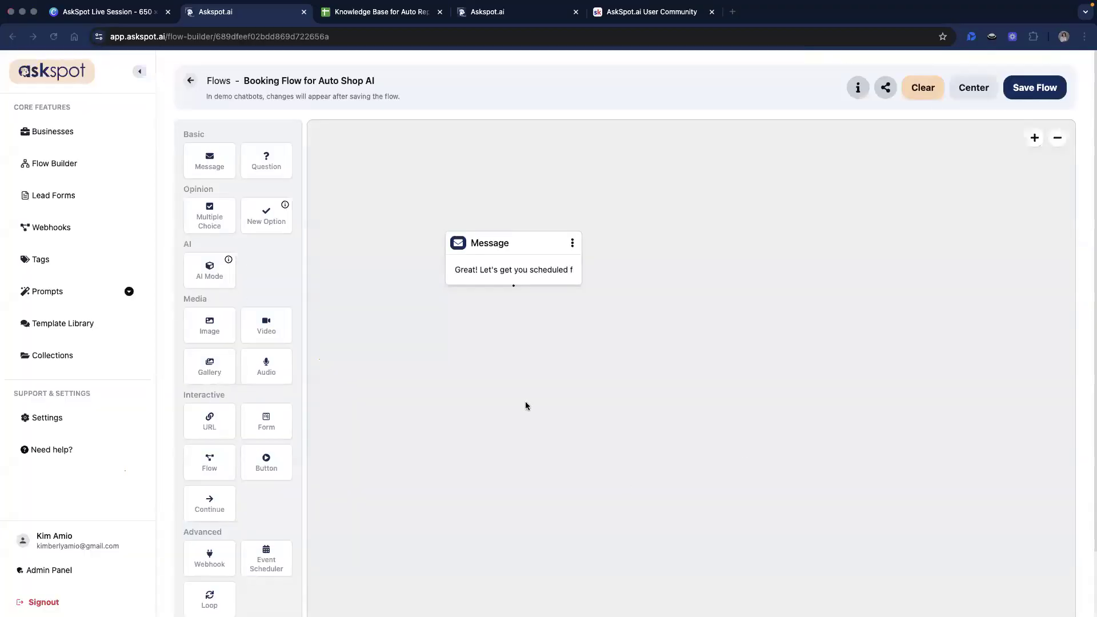
- Add a Question block linked below the Message block, delete its failure and Success blocks, and align it under the message
drag(416, 289, 522, 349)
drag(719, 473, 577, 476)
key(BackSpace)
click(474, 469)
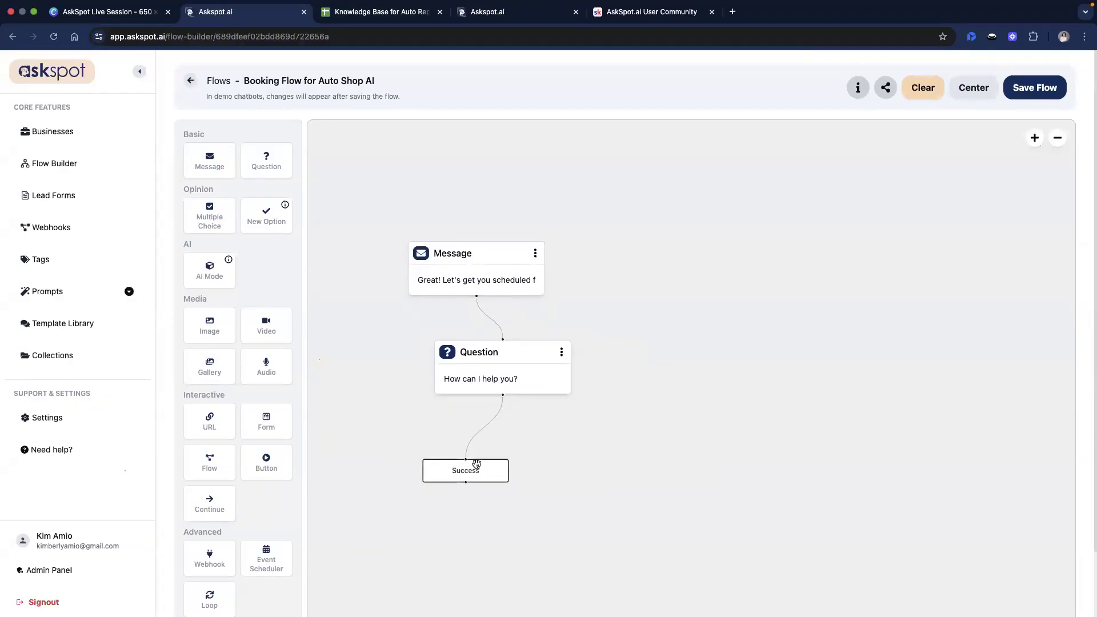
key(BackSpace)
drag(498, 378, 463, 370)
- Set the text of the Question block below the message to "What is your full name?"
click(462, 370)
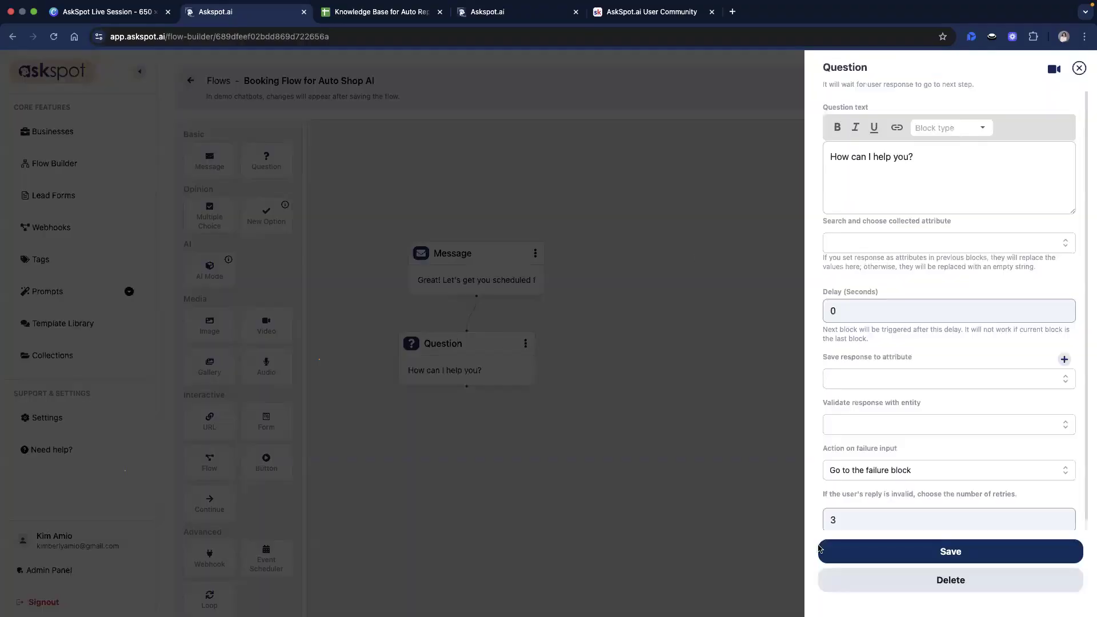
triple_click(886, 195)
text(What is your f)
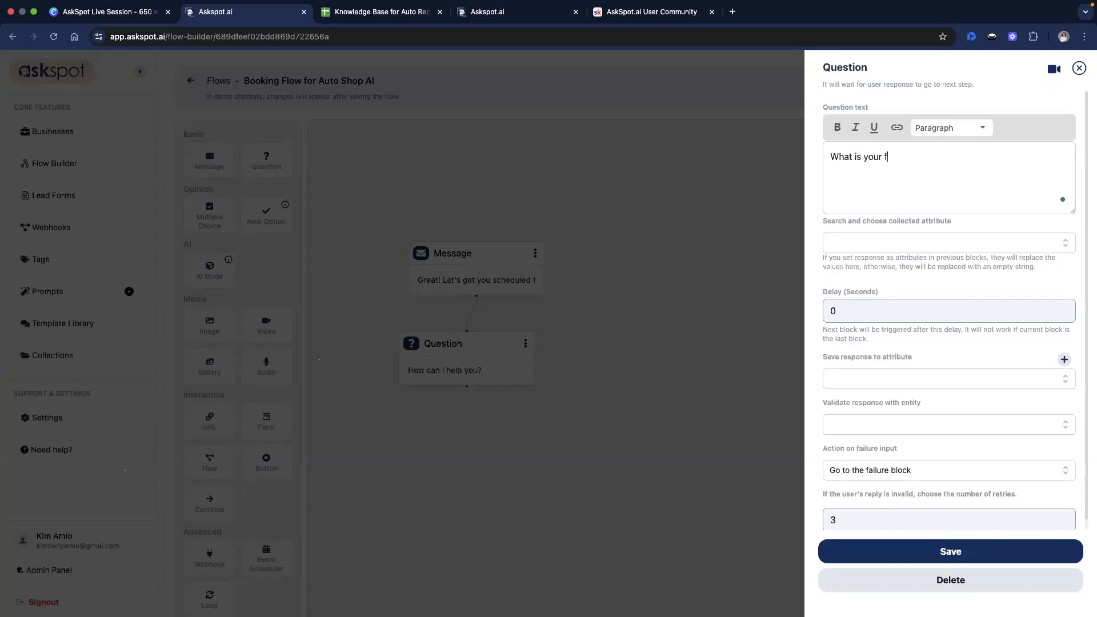
text(ull name?)
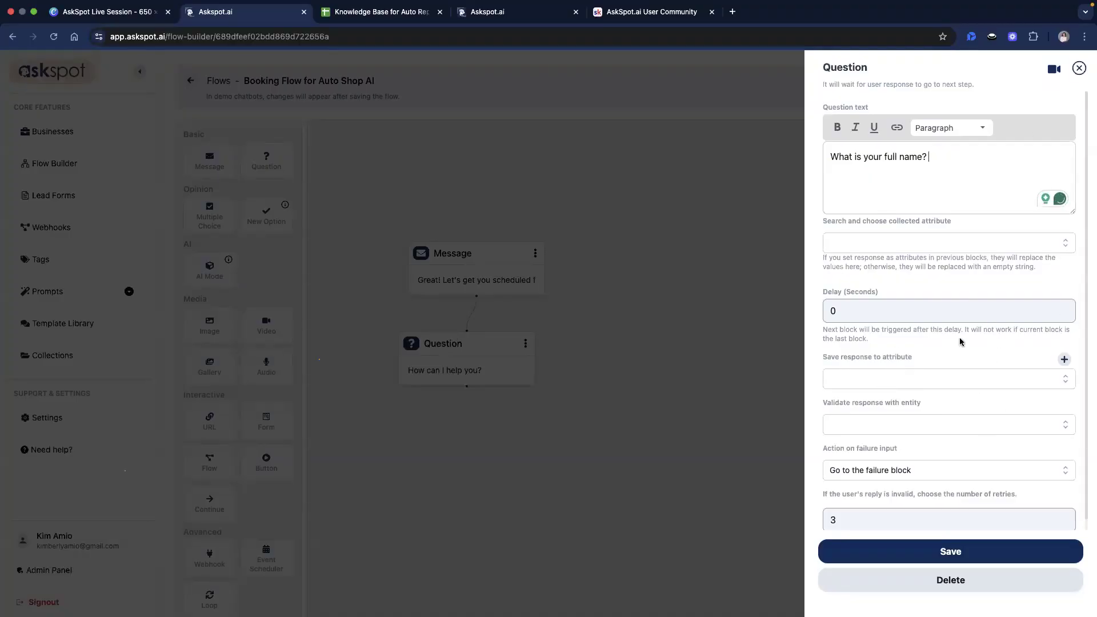
- Store the full-name response in the Name attribute and save the Question block
scroll(958, 358, down, 1)
drag(840, 348, 892, 347)
click(892, 349)
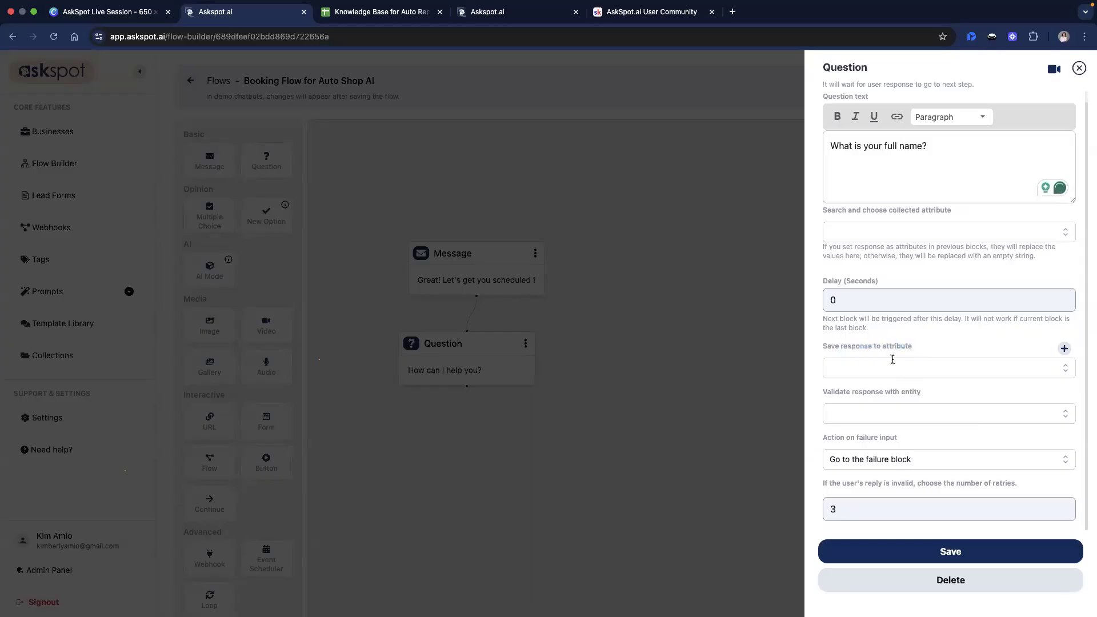
click(1065, 369)
click(848, 394)
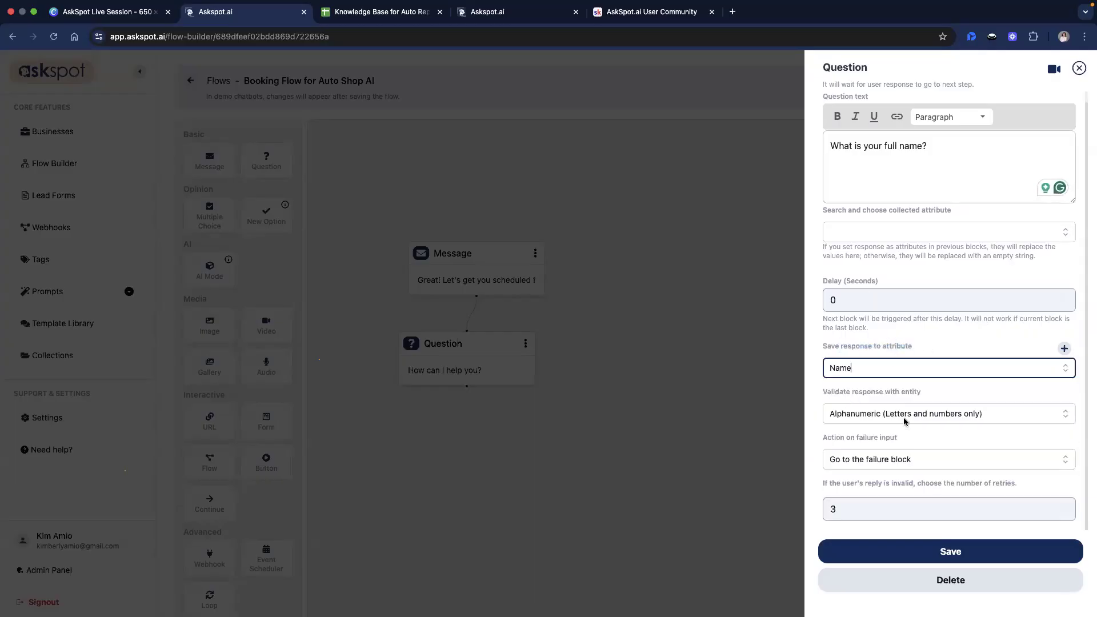
click(858, 550)
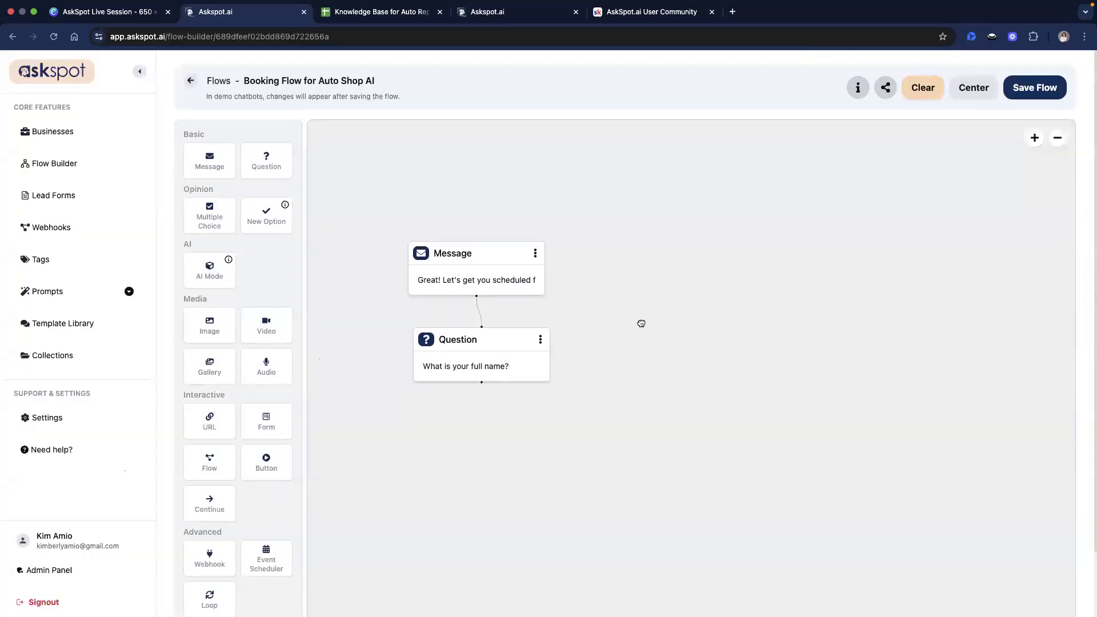
- Add a second Question block linked below the full-name question and delete its Failure and Success blocks
drag(266, 163, 495, 379)
click(593, 474)
key(BackSpace)
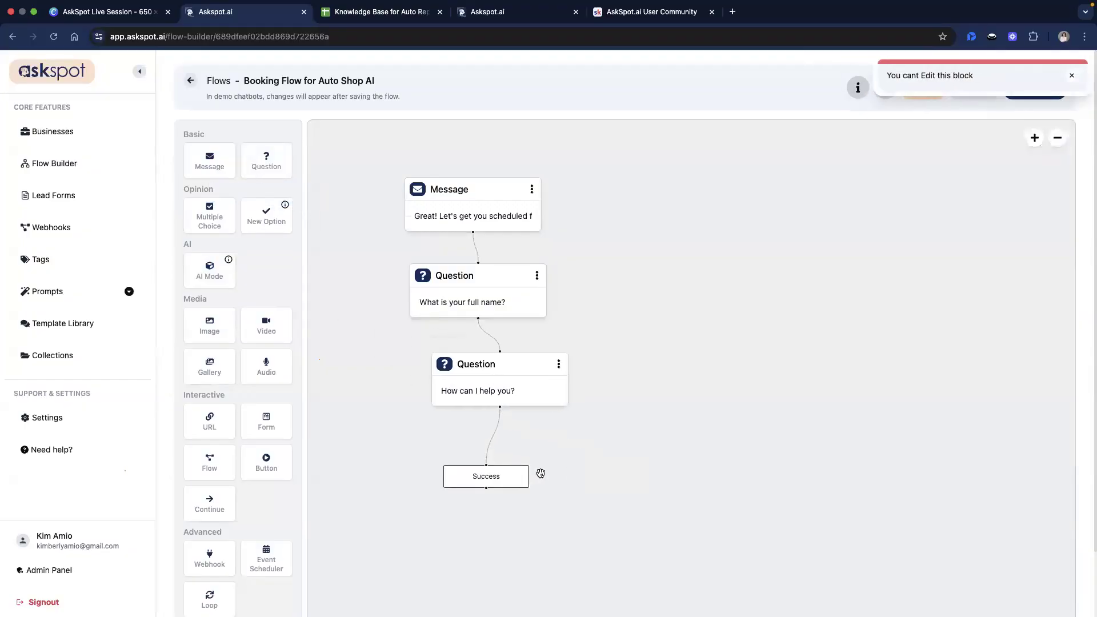
click(486, 479)
key(BackSpace)
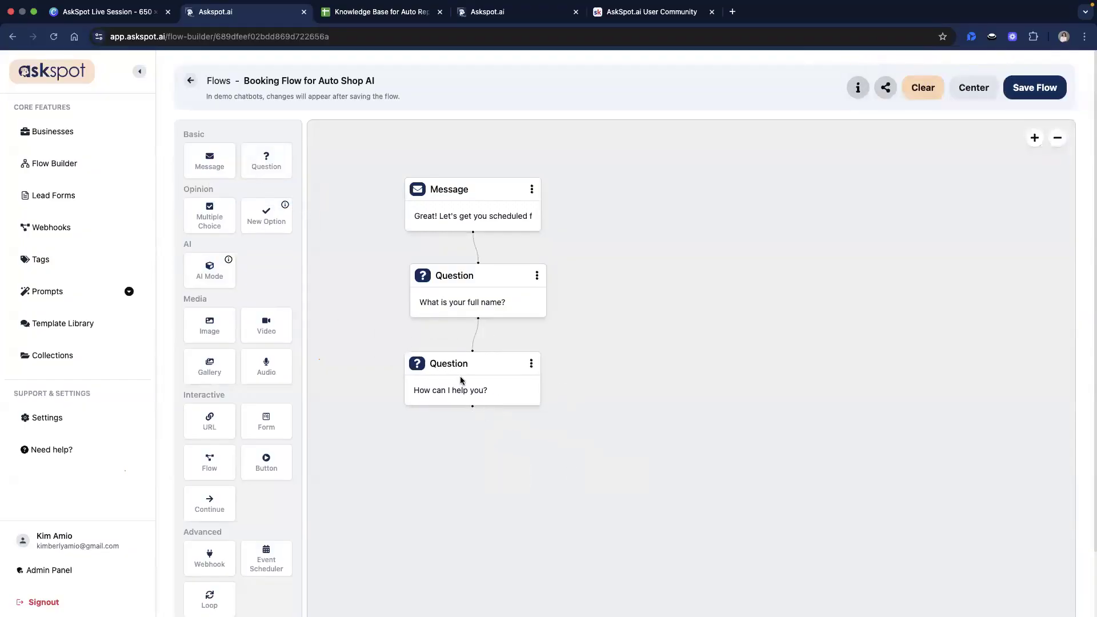
- Set the second question's text to "Thanks, {{ name }}! What's the best phone number for us to send a confirmation text to?"
click(457, 380)
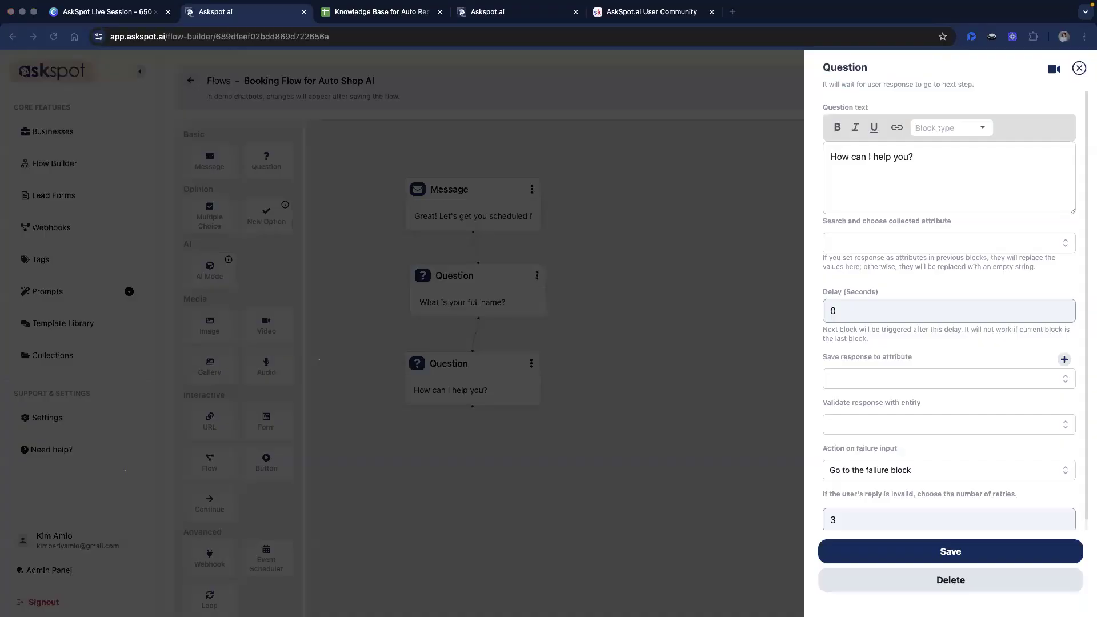
click(882, 155)
key(ctrl+a)
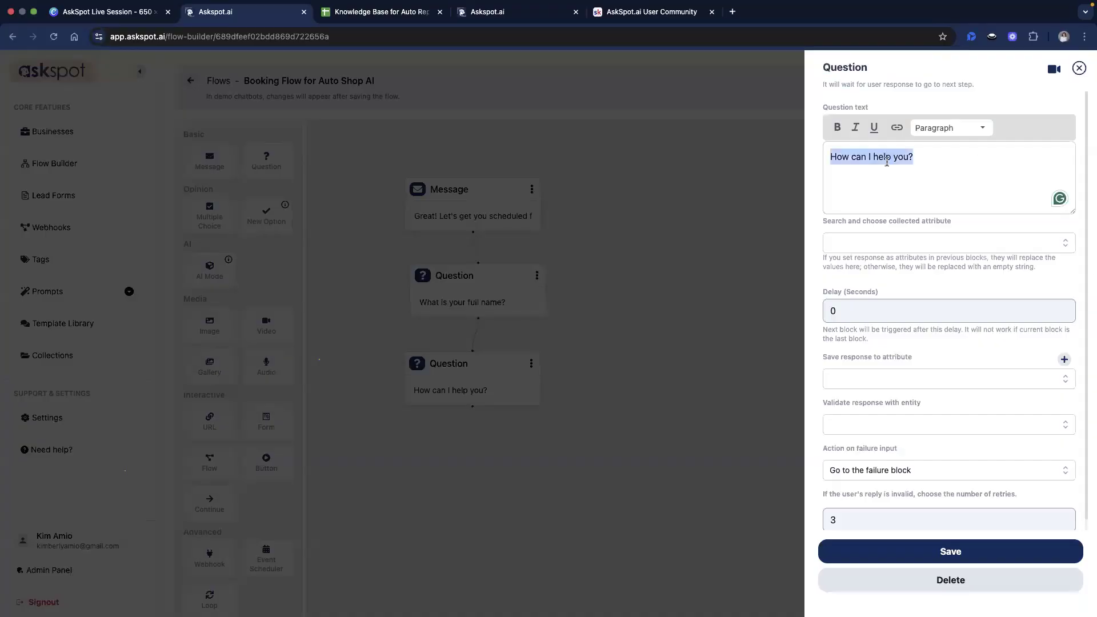
text(Thanks, {{ name }}! What's the best phone number for us to send a confirmation text to?)
drag(836, 157, 864, 157)
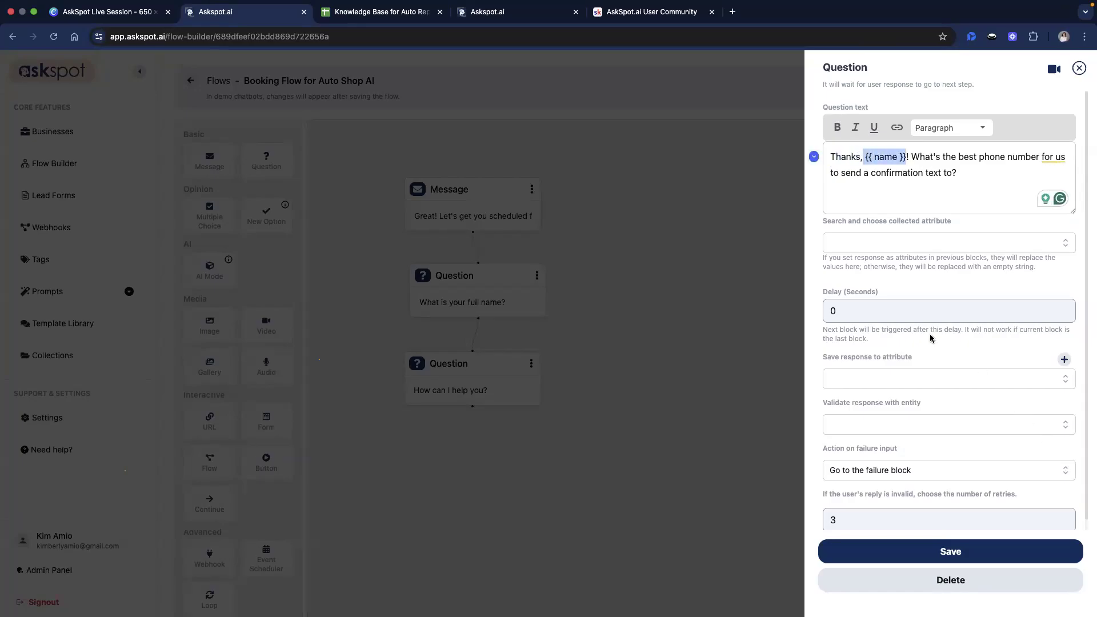
drag(963, 174, 943, 157)
click(973, 183)
- Store the phone question's response in the Phone attribute and save the block
scroll(935, 343, down, 1)
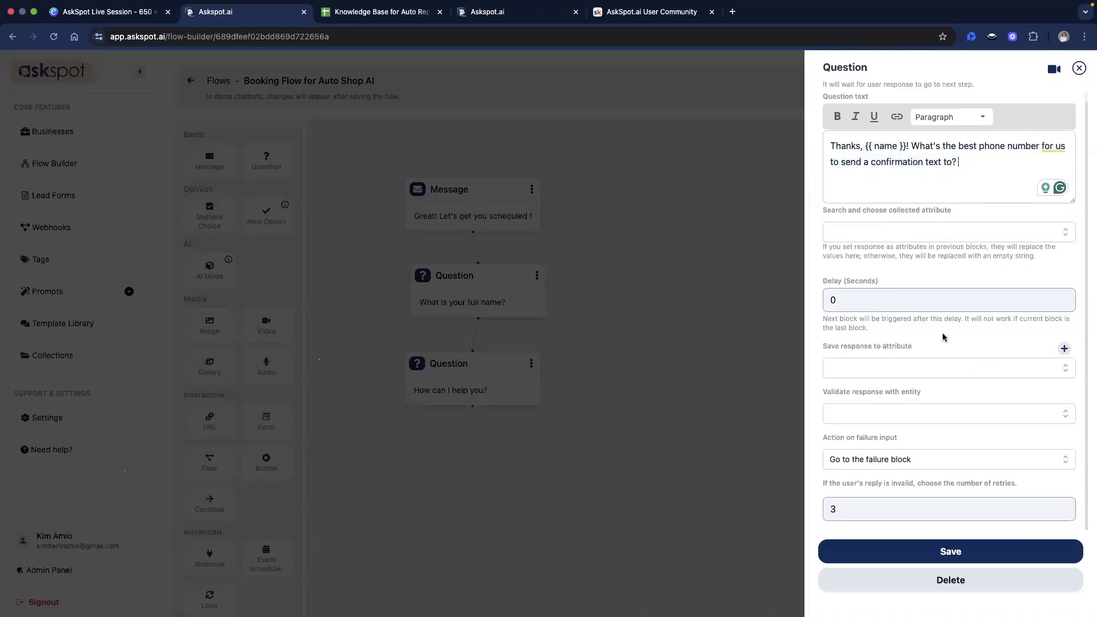
click(1063, 371)
scroll(862, 205, up, 1)
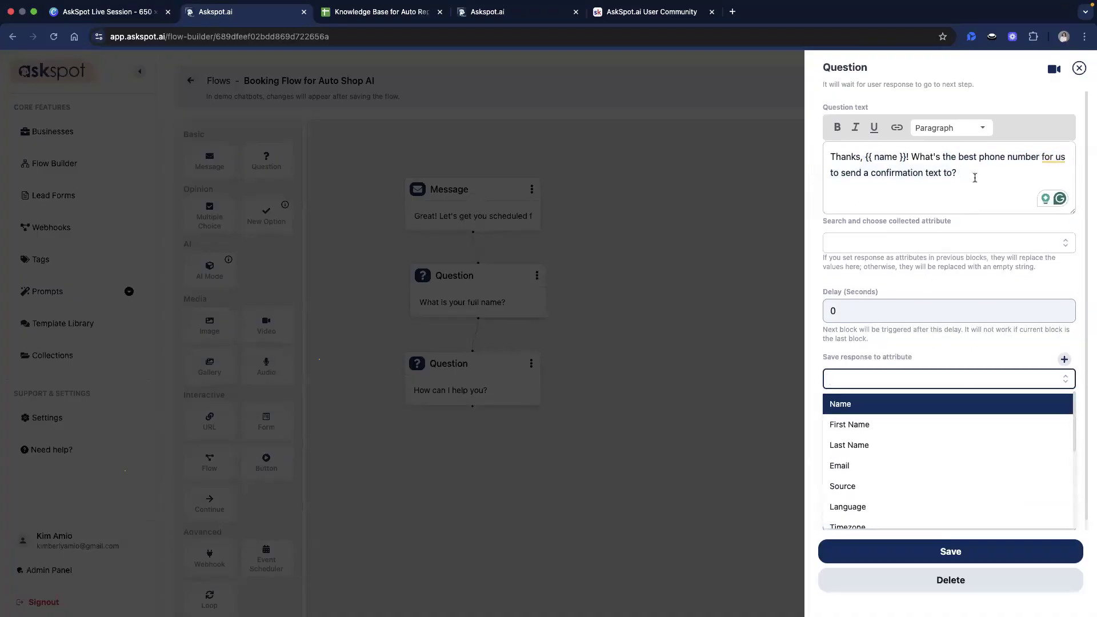
scroll(862, 434, down, 5)
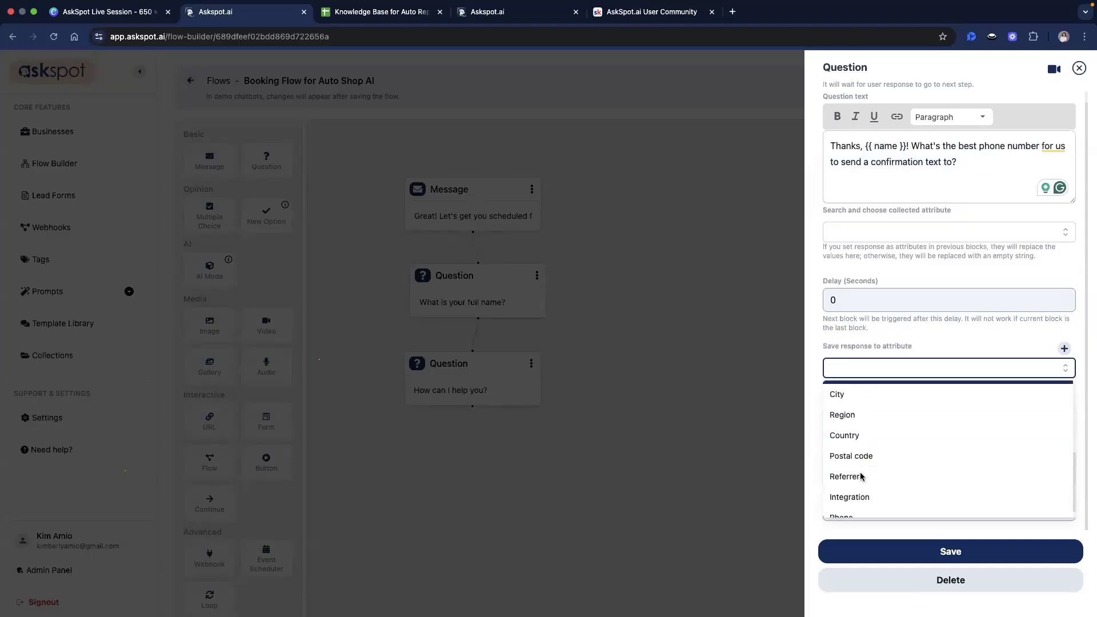
scroll(860, 469, down, 1)
click(848, 507)
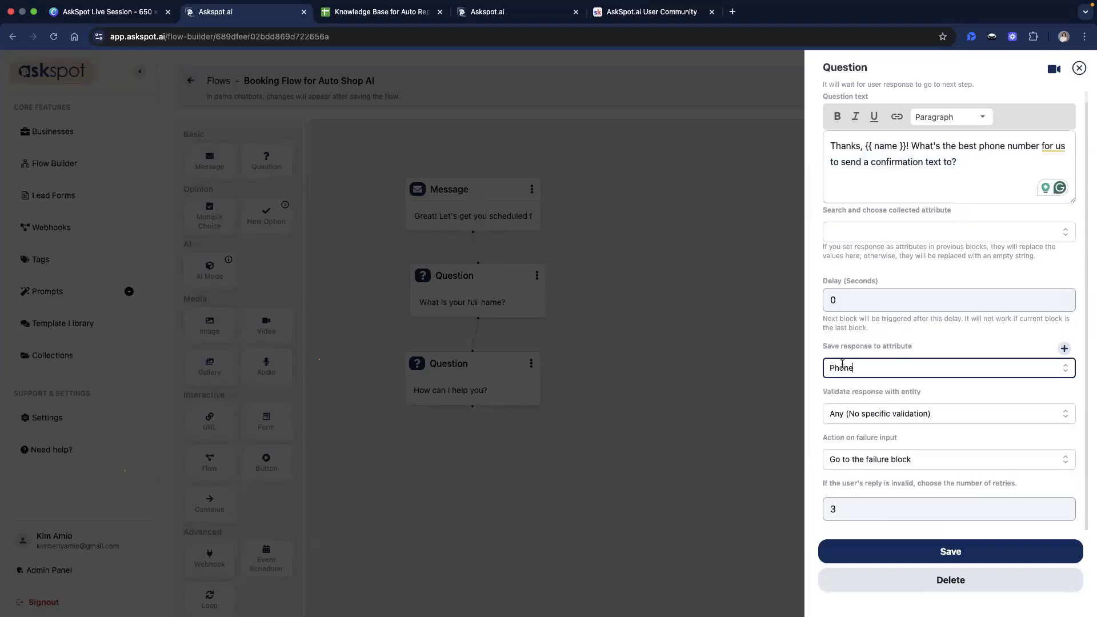
click(857, 564)
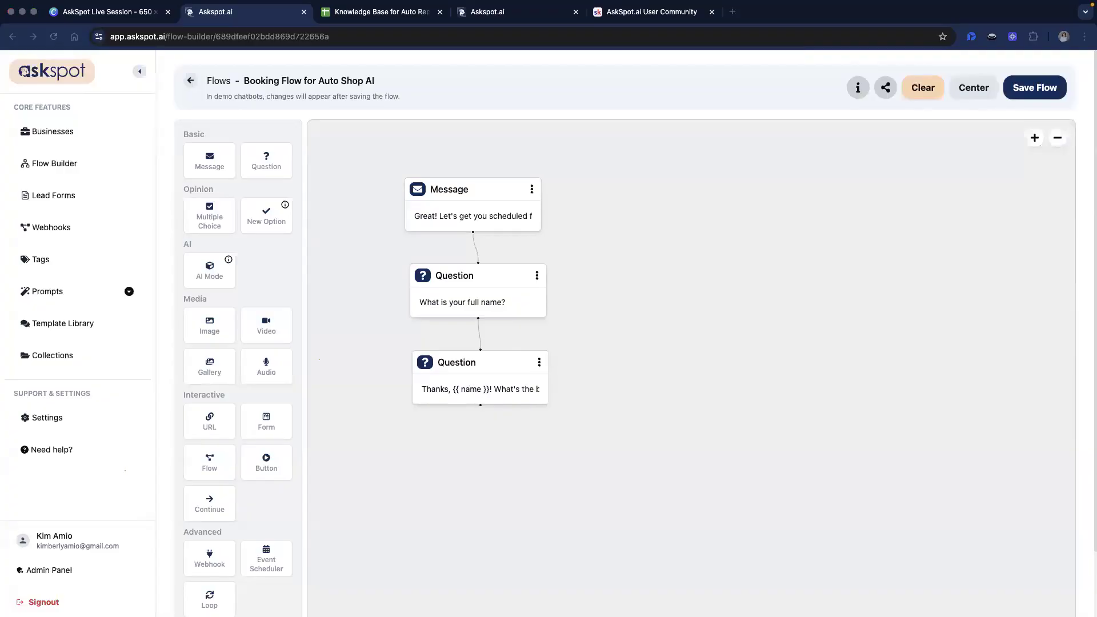
- Add a third Question block linked below the phone question and delete its Failure and Success blocks
scroll(238, 368, down, 1)
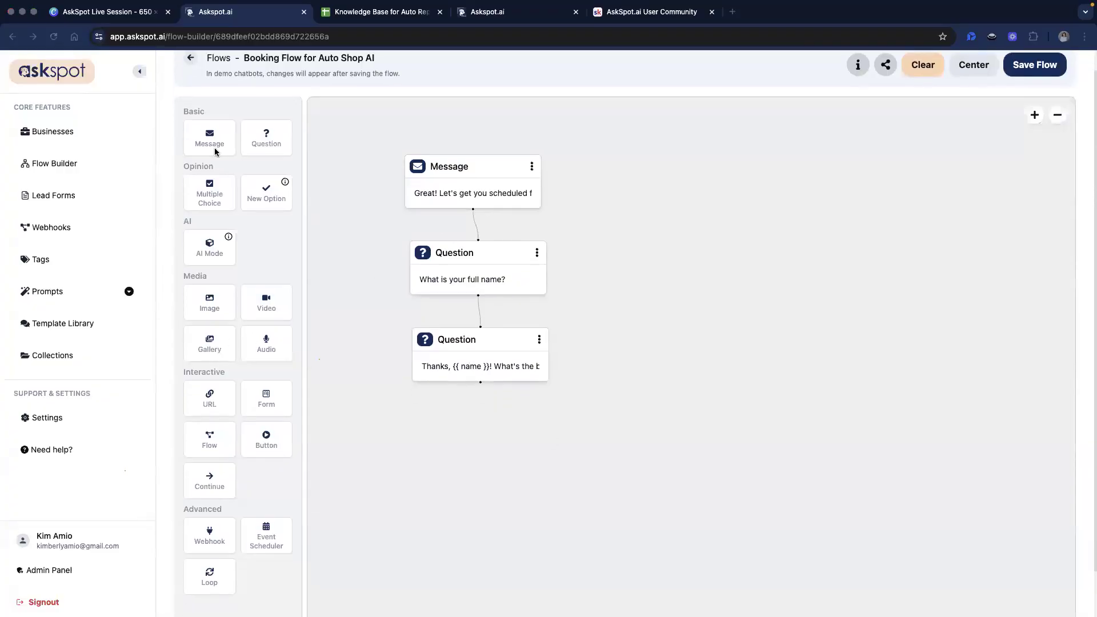
drag(267, 141, 522, 448)
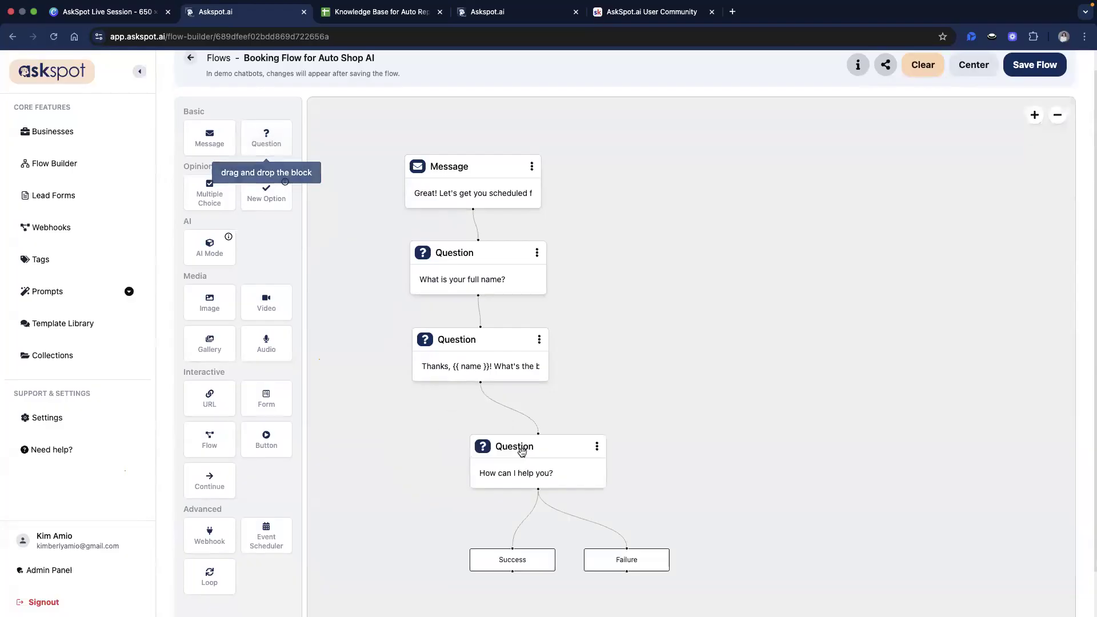
drag(622, 563, 607, 527)
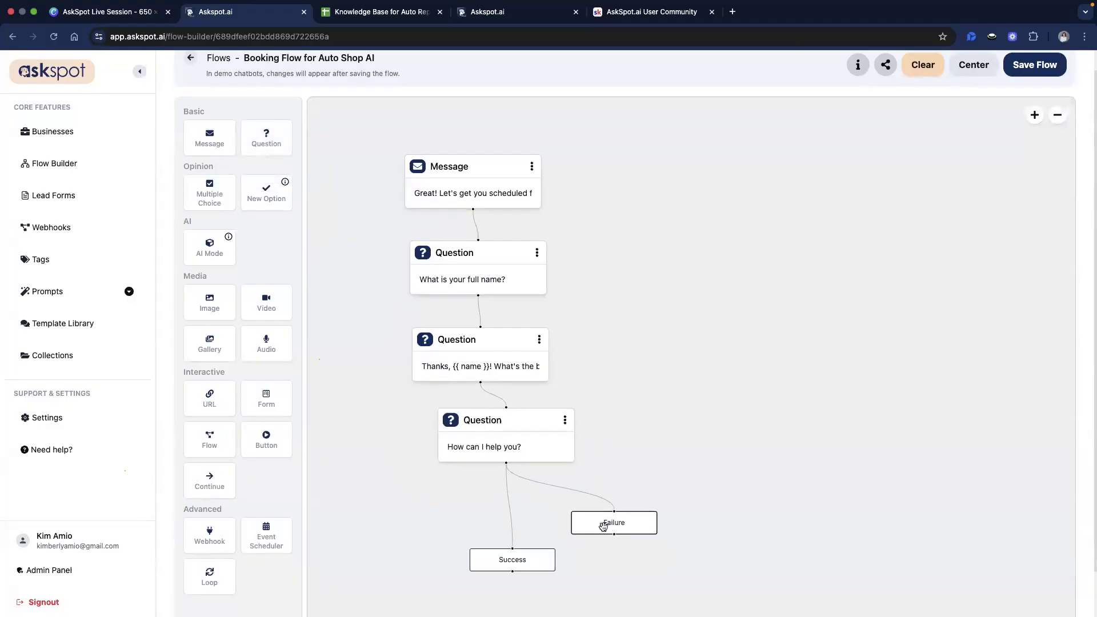
click(520, 559)
- Set the question to "Perfect. Lastly, please tell us your vehicle's Make, Model, and Year, and the service you're looking for (e.g., '2021 Ford F-150, Oil Change')"
click(506, 449)
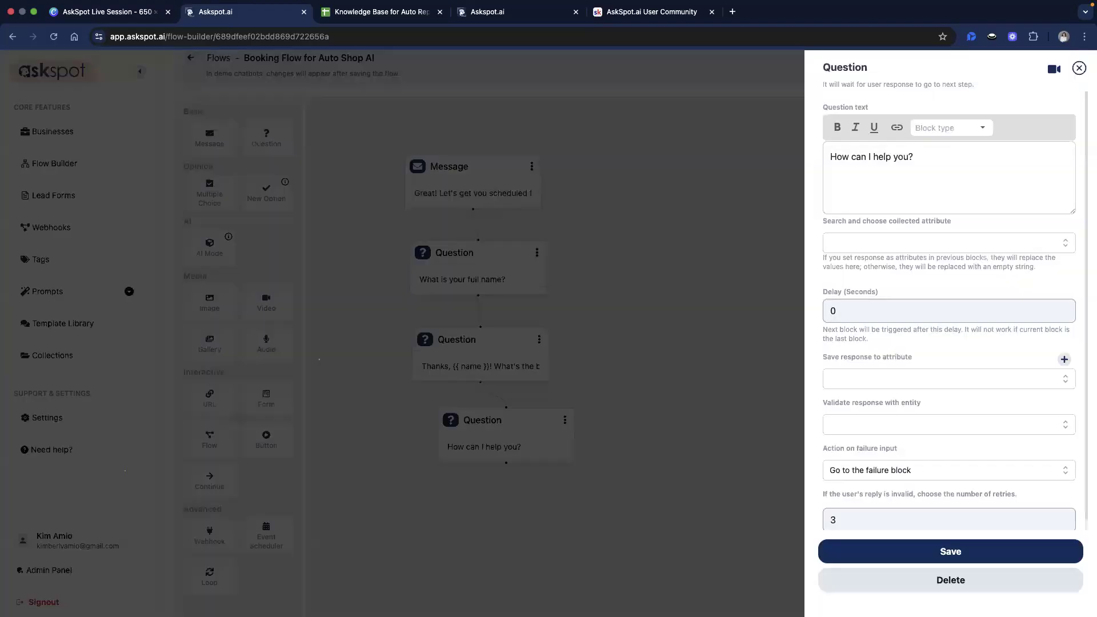
key(super+Tab)
triple_click(909, 157)
text(Perfect. Lastly, please tell us your vehicle's Make, Model, and Year, and the service you're looking for (e.g., '2021 Ford F-150, Oil Change'))
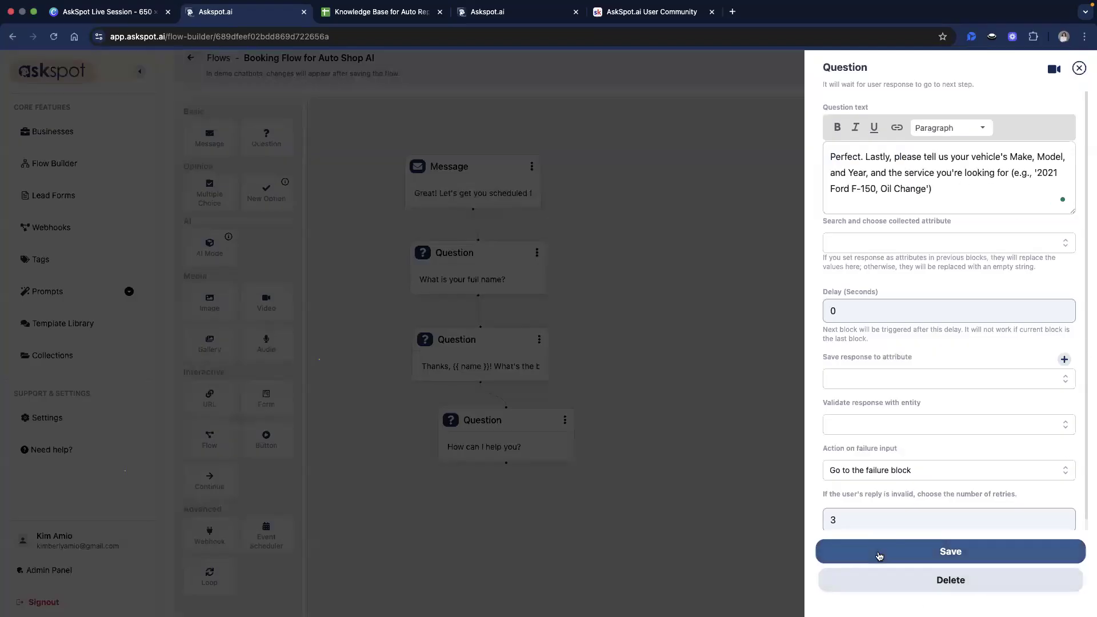
- Create the custom attribute vehicle_info without specific validation to store the vehicle question's response, and save the block
scroll(855, 446, down, 1)
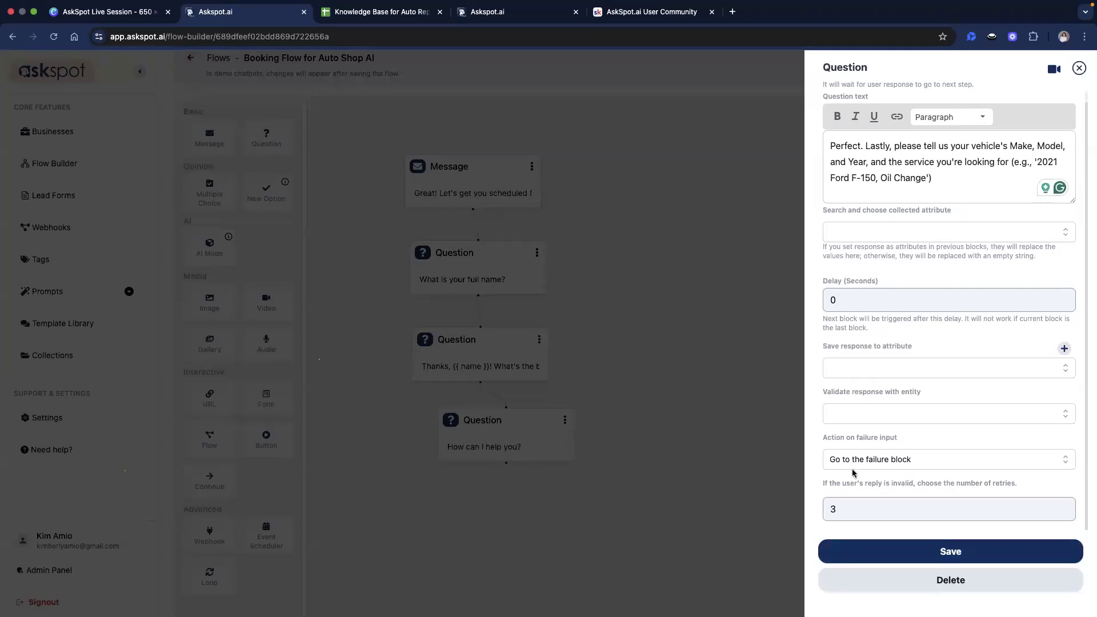
click(1064, 348)
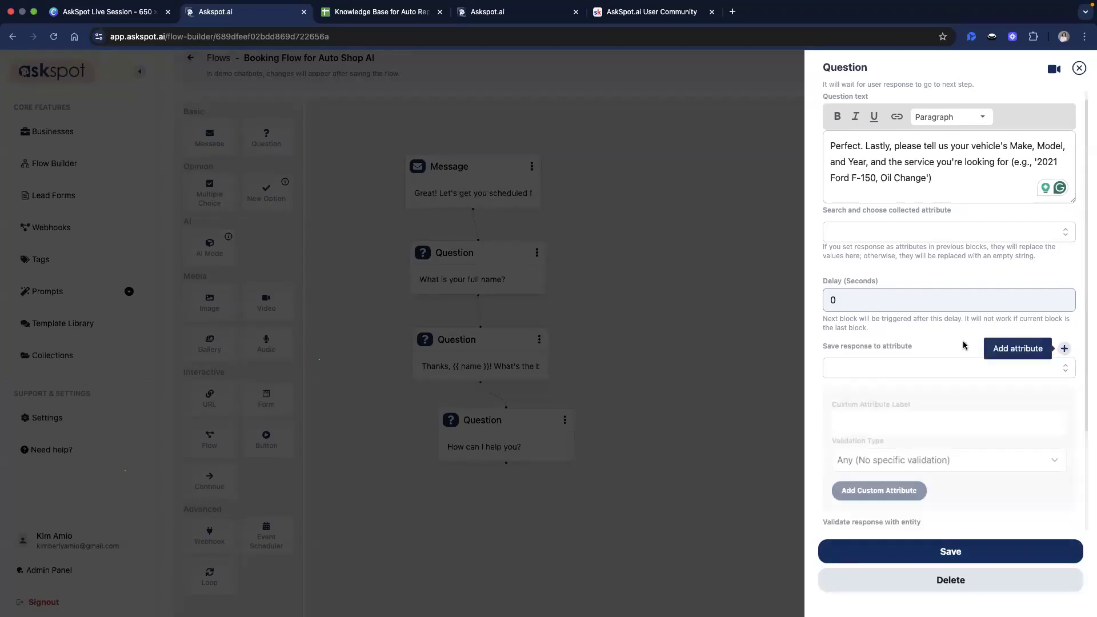
scroll(960, 340, down, 5)
click(923, 292)
scroll(926, 295, up, 1)
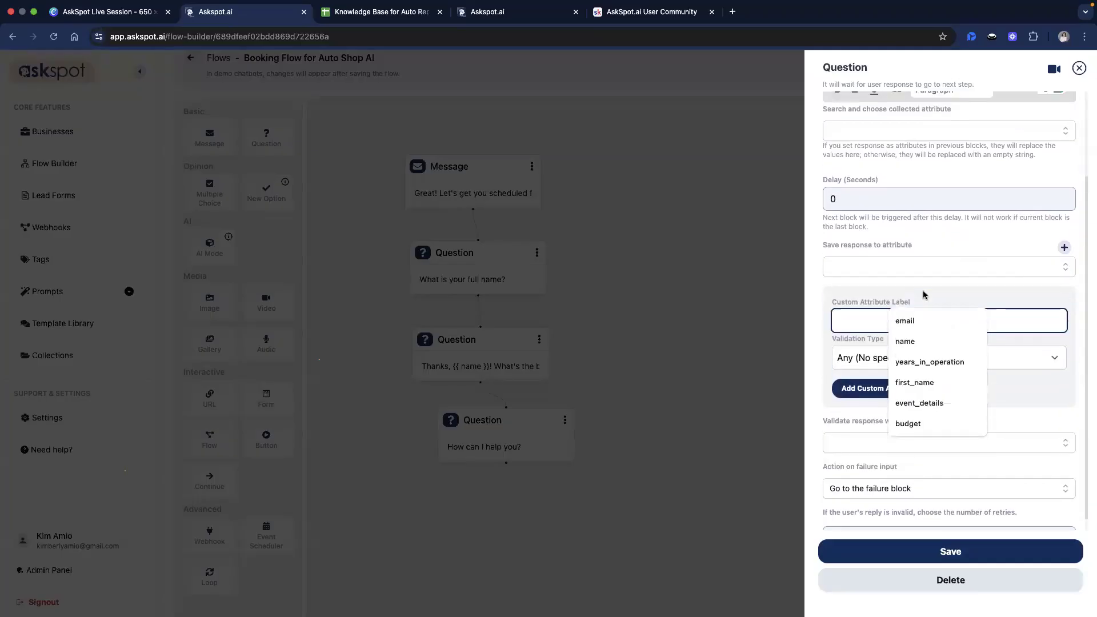
text(vehicle)
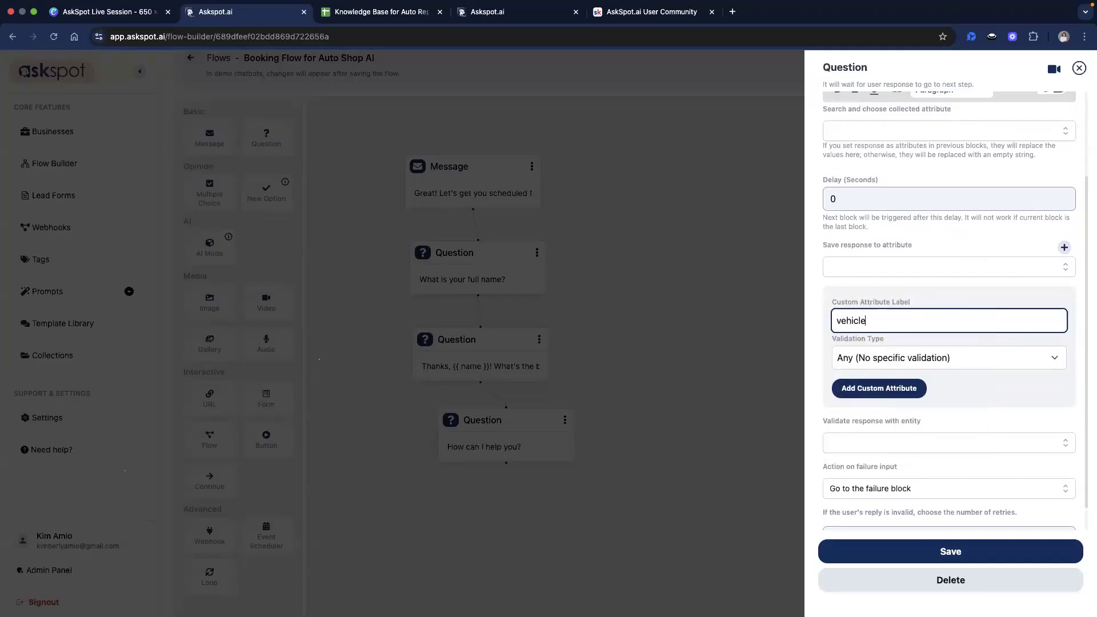
text(_info)
key(Return)
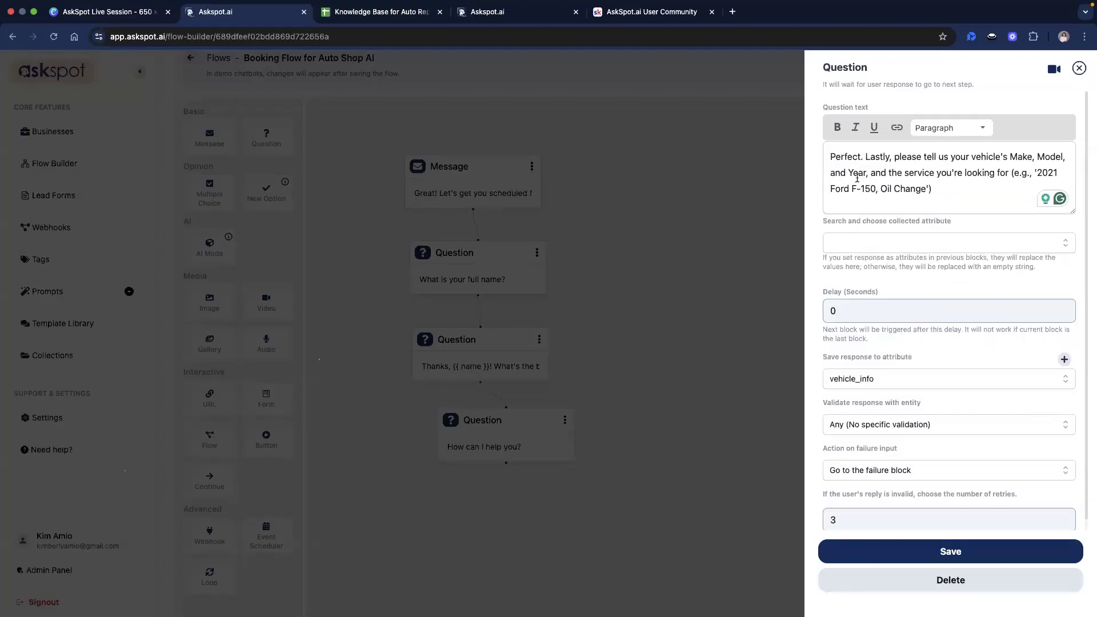
click(878, 555)
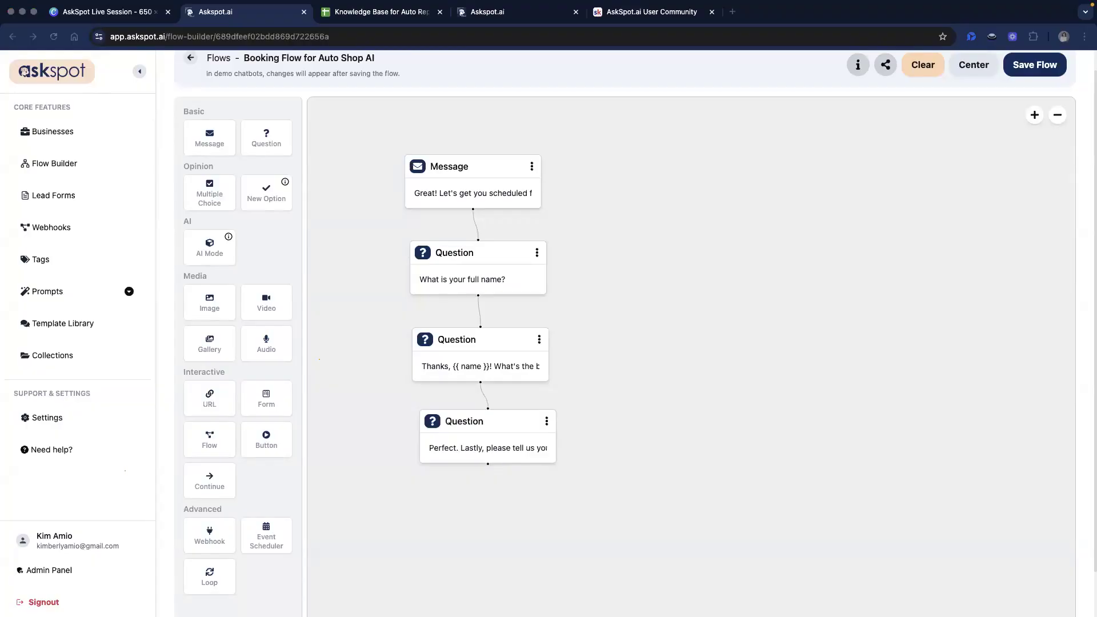
- Add a fourth Question block linked and aligned below the vehicle question, and delete its Failure and Success blocks
scroll(273, 151, up, 1)
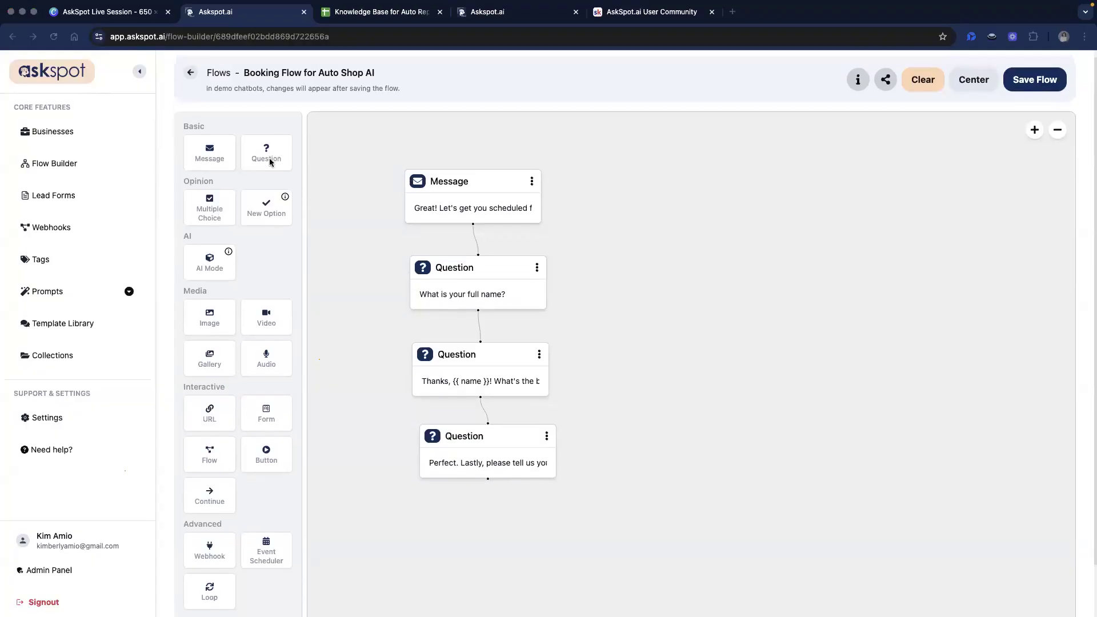
drag(268, 153, 509, 535)
drag(686, 370, 711, 190)
drag(563, 306, 529, 305)
drag(551, 408, 504, 405)
drag(703, 403, 666, 402)
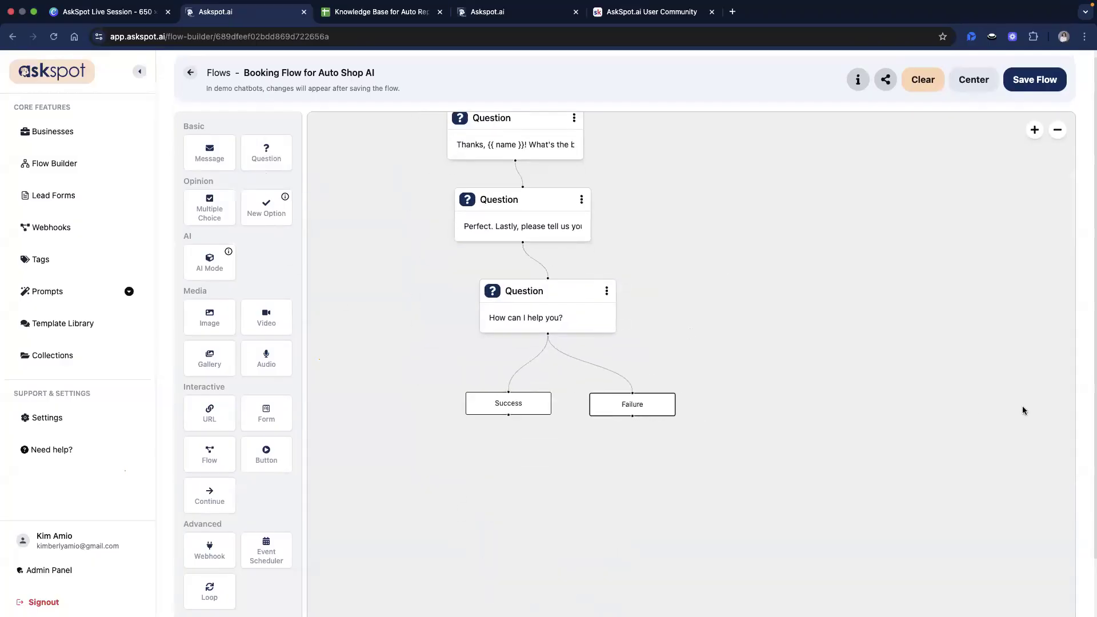
drag(551, 318, 539, 318)
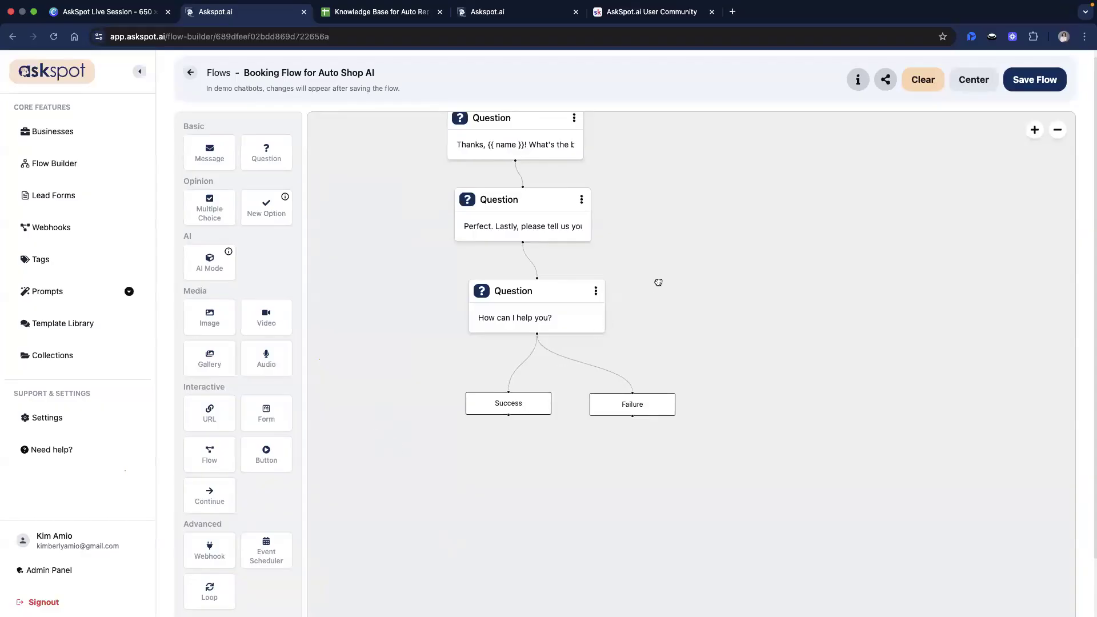
scroll(656, 297, down, 3)
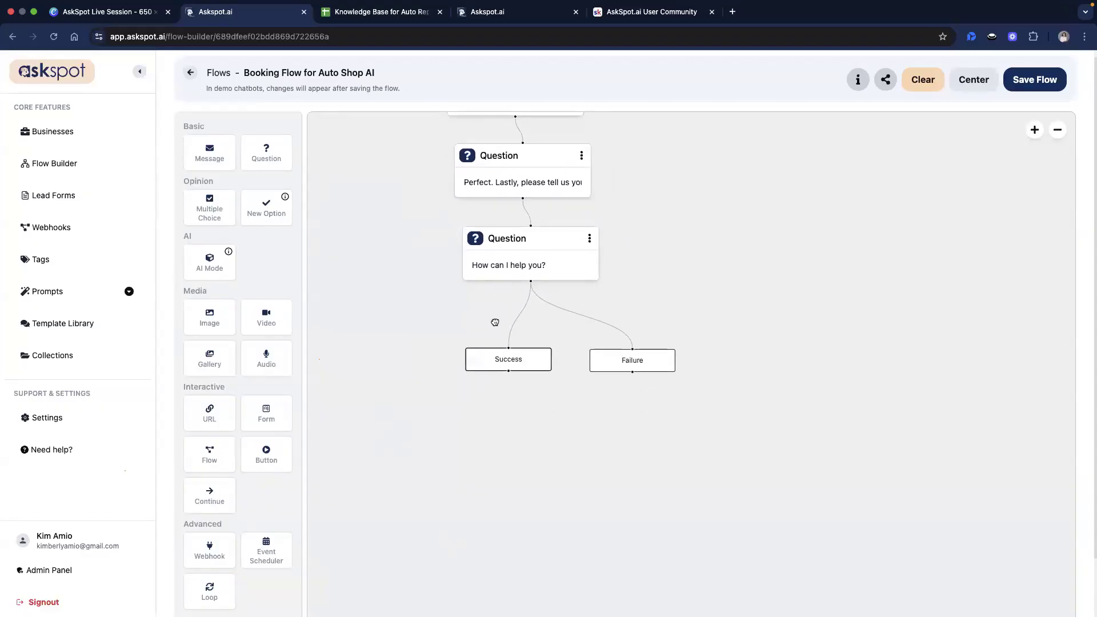
drag(495, 322, 492, 324)
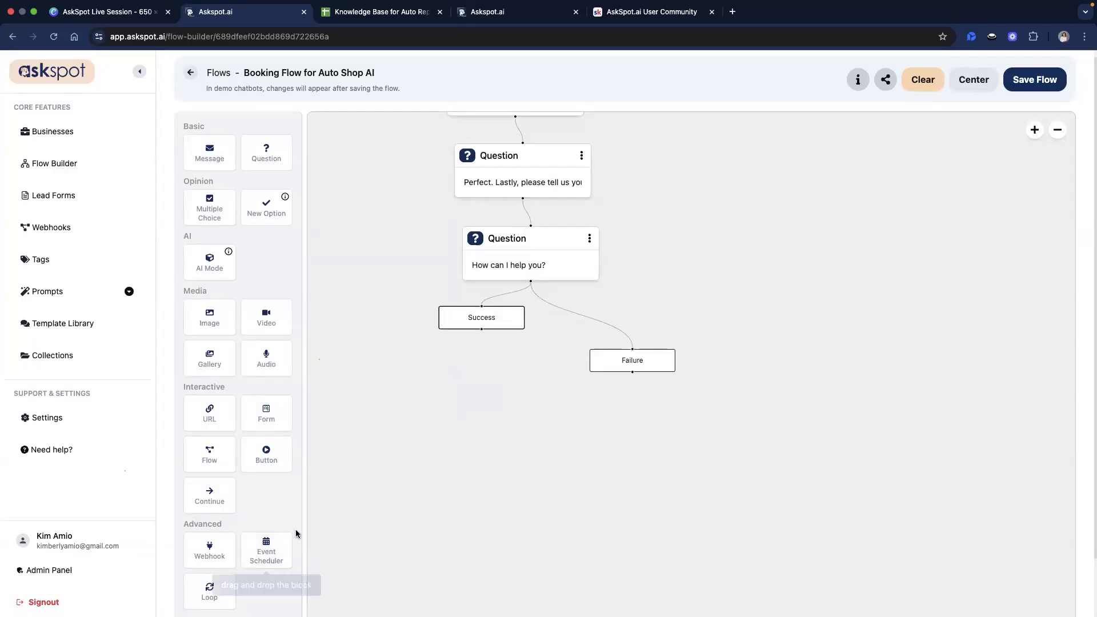
drag(627, 367, 605, 327)
key(BackSpace)
click(496, 317)
key(BackSpace)
- Write the question as a thank-you asking for the preferred appointment date and time, noting the team will confirm it or suggest an alternative if fully booked
click(515, 250)
click(898, 174)
key(ctrl+a)
text(Thank you for the details. Please type your preferred date and time for the appointment below. Our team will confirm this time or suggest an alternative if we're fully booked.)
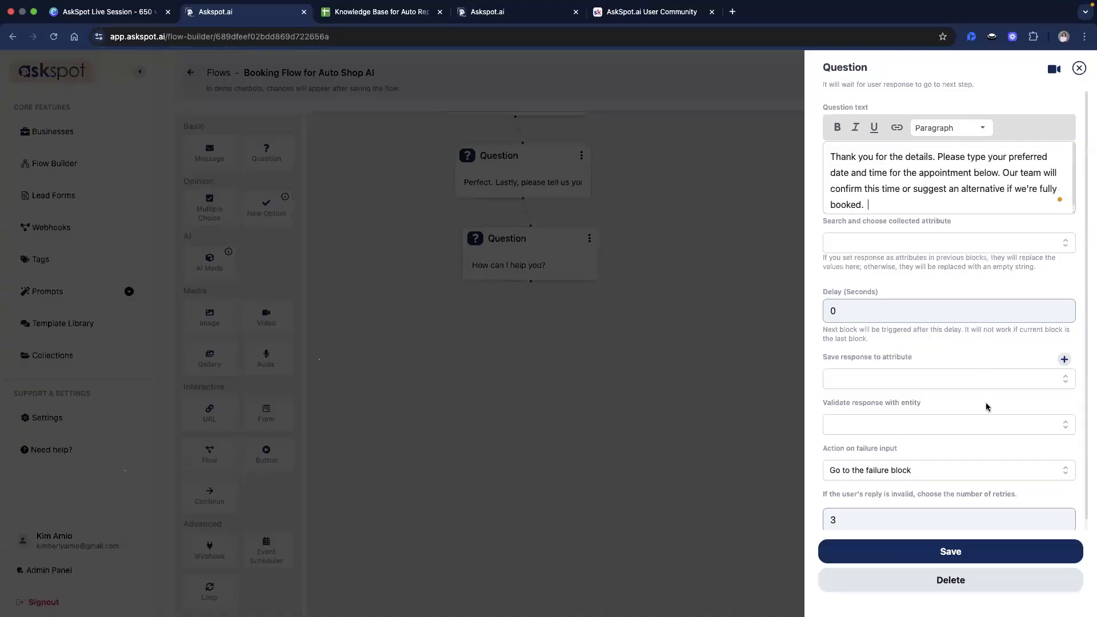
- Create the custom attribute date_time without specific validation to store the appointment question's response, and save the block
scroll(1061, 371, down, 1)
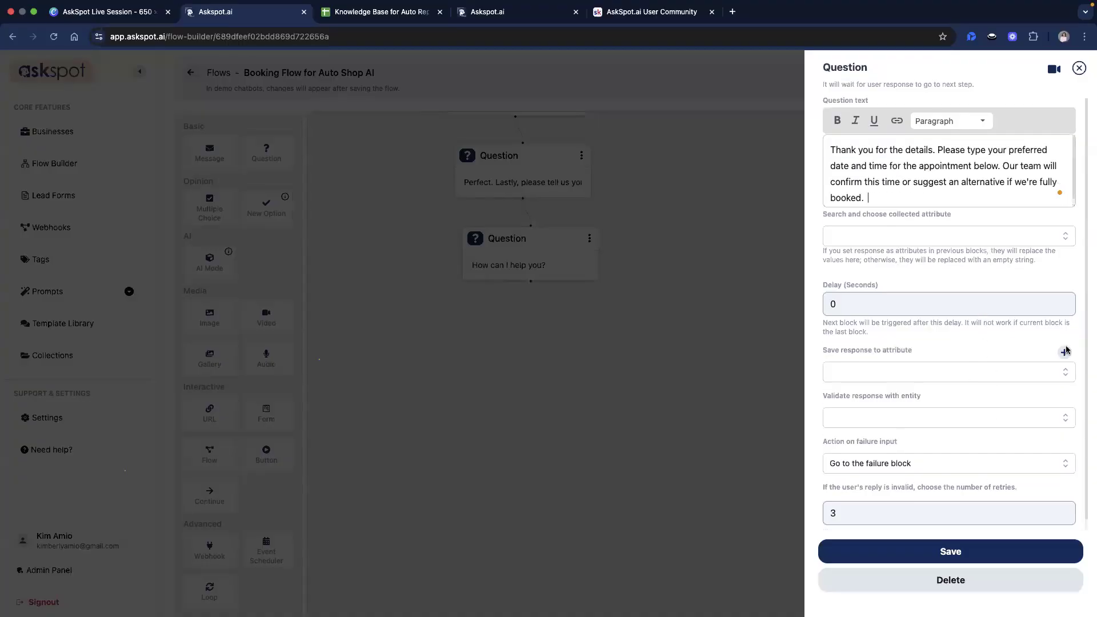
click(1064, 352)
click(884, 431)
text(date_time)
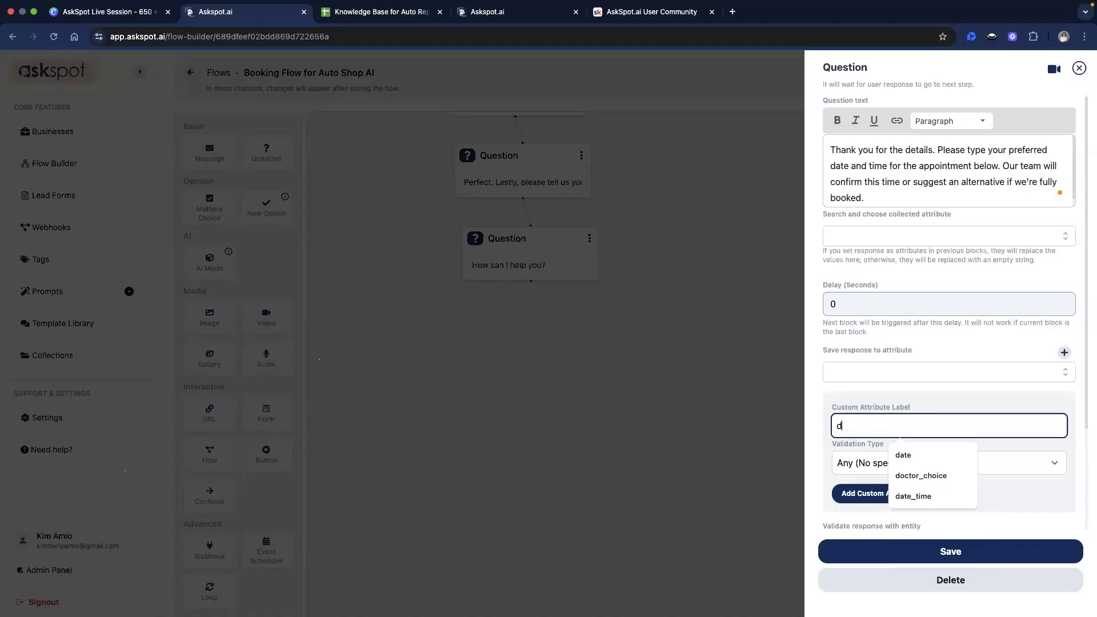
click(846, 496)
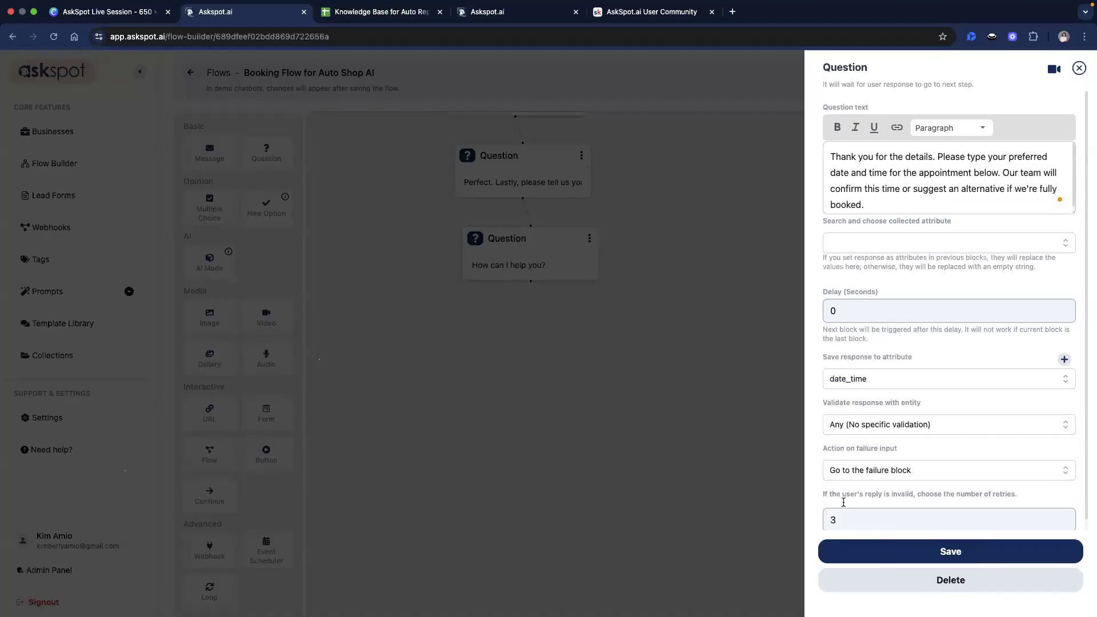
click(861, 554)
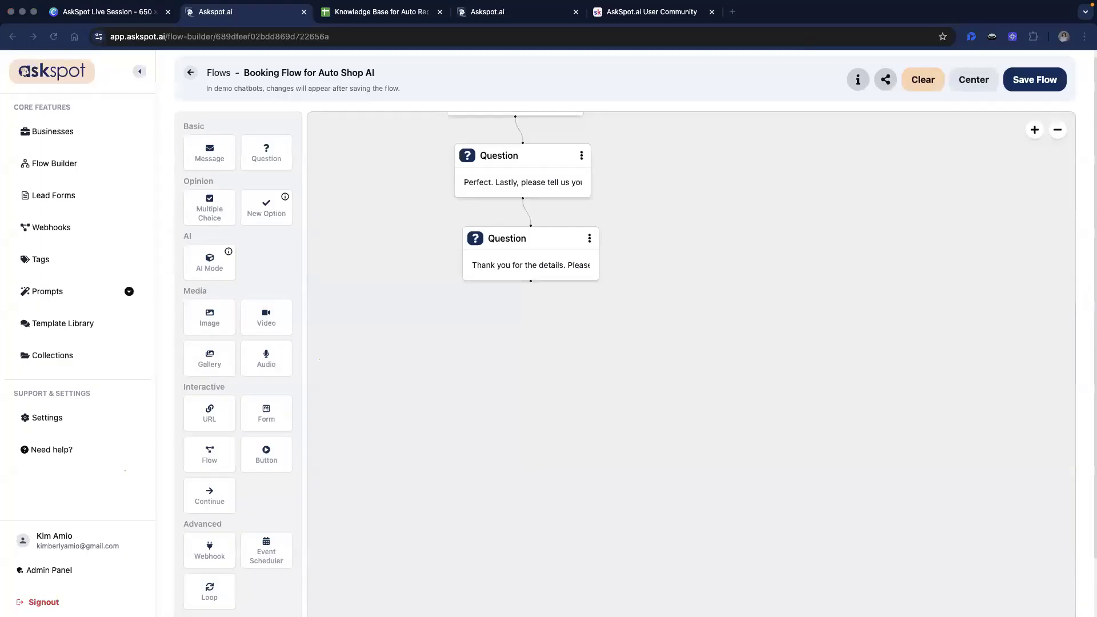
- Add a Message block linked below the appointment question, saying the request was submitted and a confirmation text will go to {{ phone }} shortly
drag(209, 153, 489, 361)
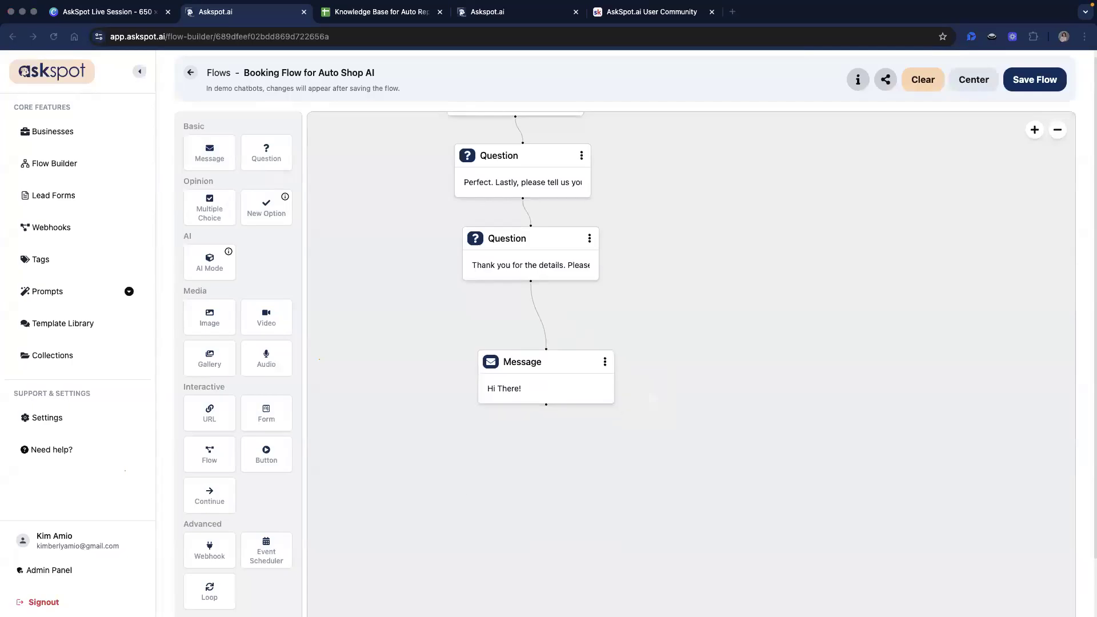
click(510, 383)
click(936, 149)
key(super+a)
text(Your appointment request has been submitted! Our team will send a confirmation text to {{ phone }} shortly to confirm everything. We look forward to seeing you!)
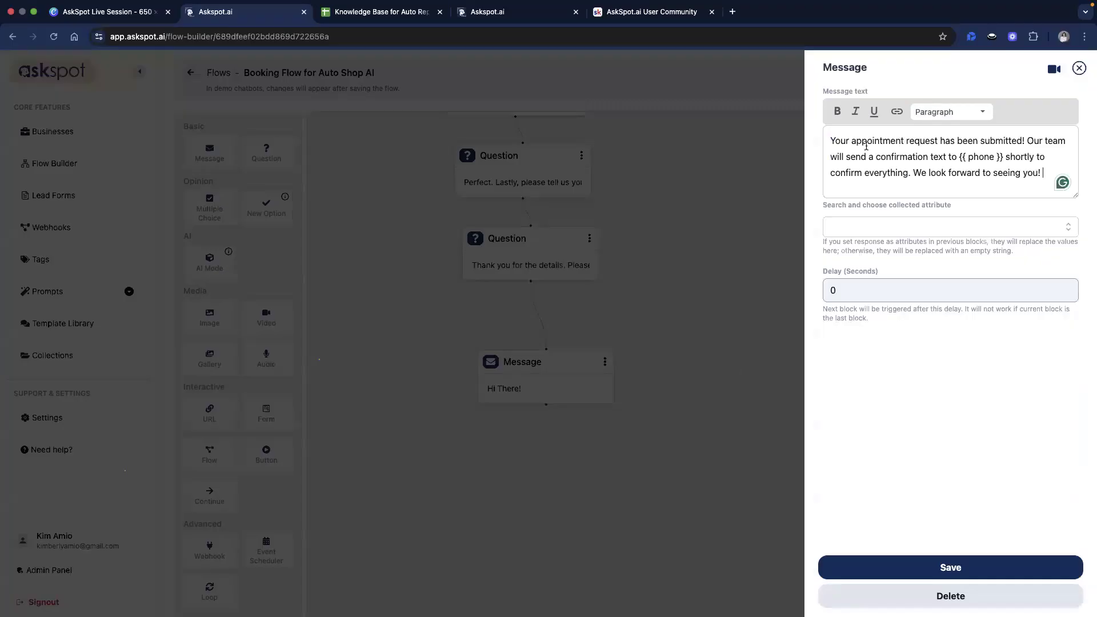
- Review the confirmation message wording, save the block, and align it directly beneath the appointment question
drag(867, 142, 1003, 152)
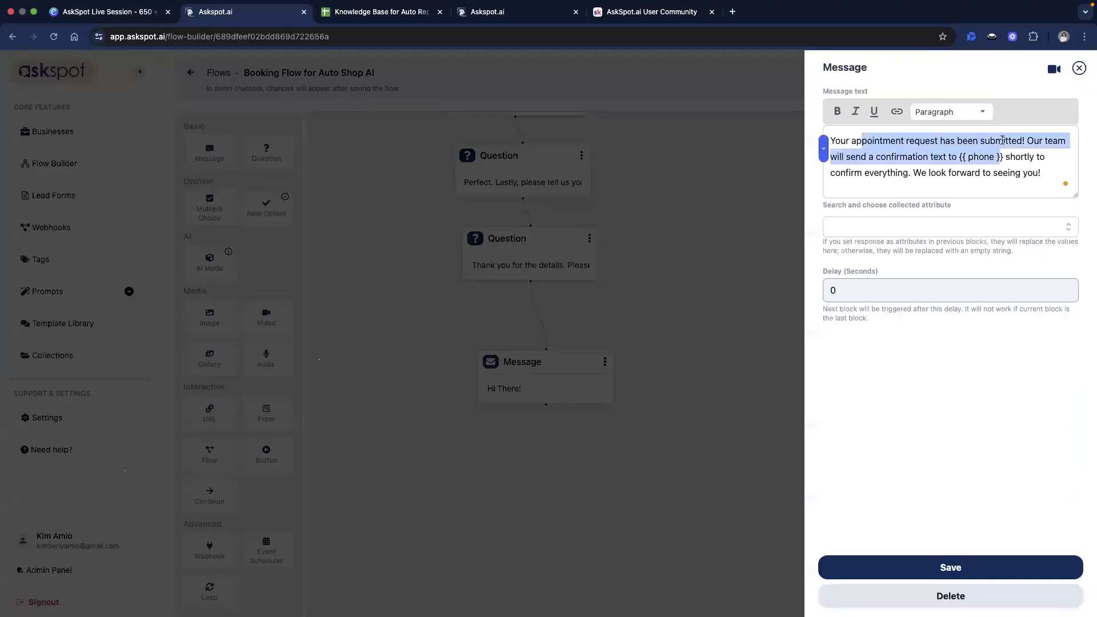
click(1002, 145)
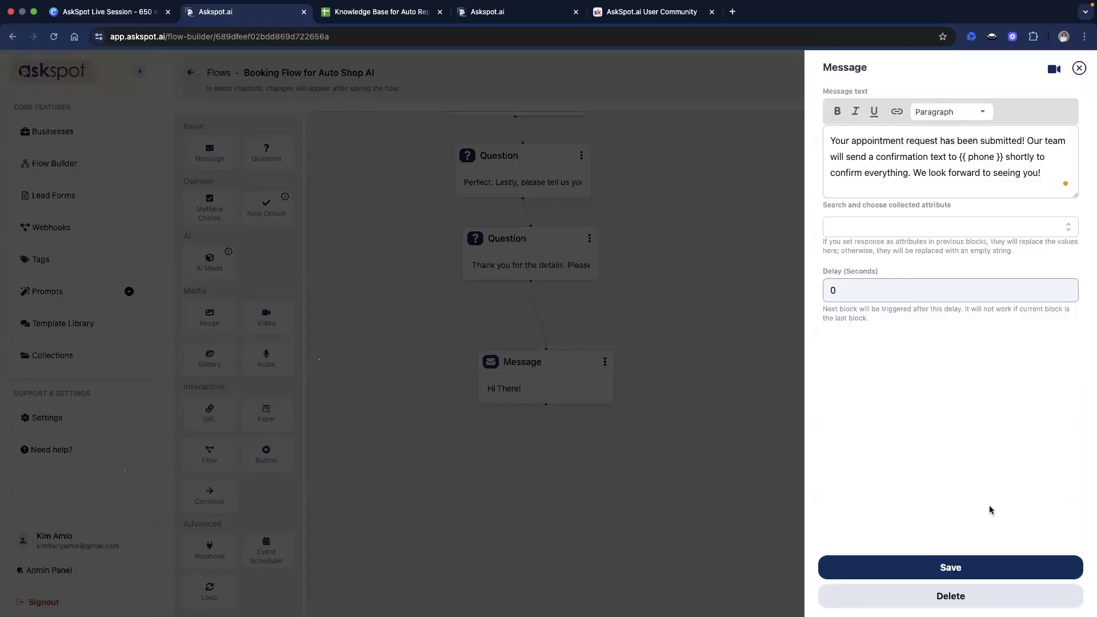
drag(915, 161, 1008, 162)
click(921, 171)
triple_click(900, 172)
click(897, 172)
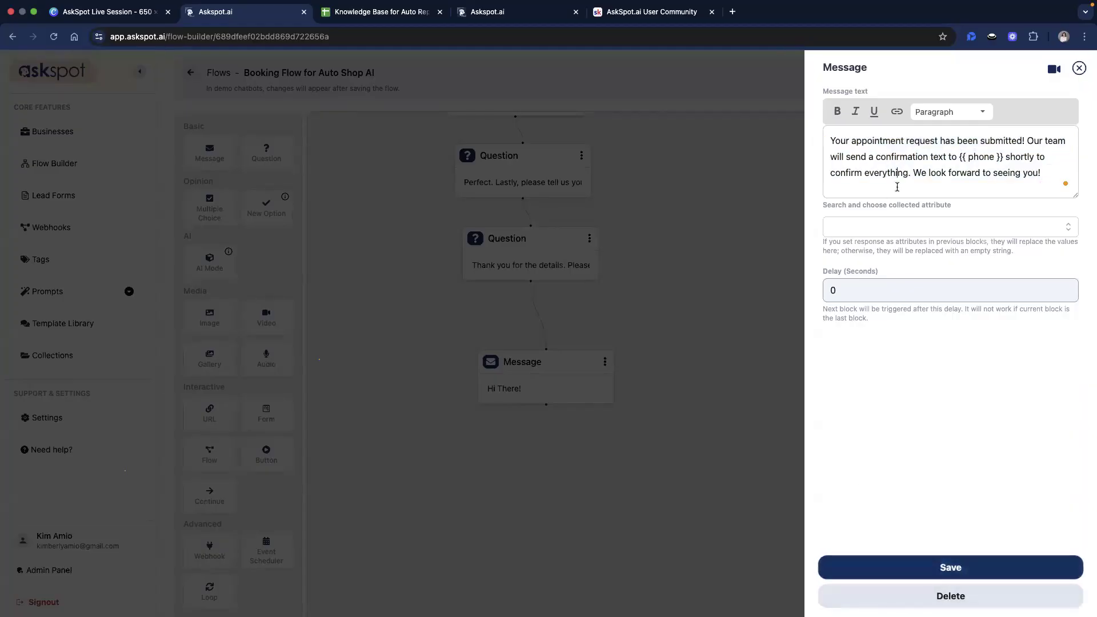
click(862, 569)
drag(522, 362, 506, 328)
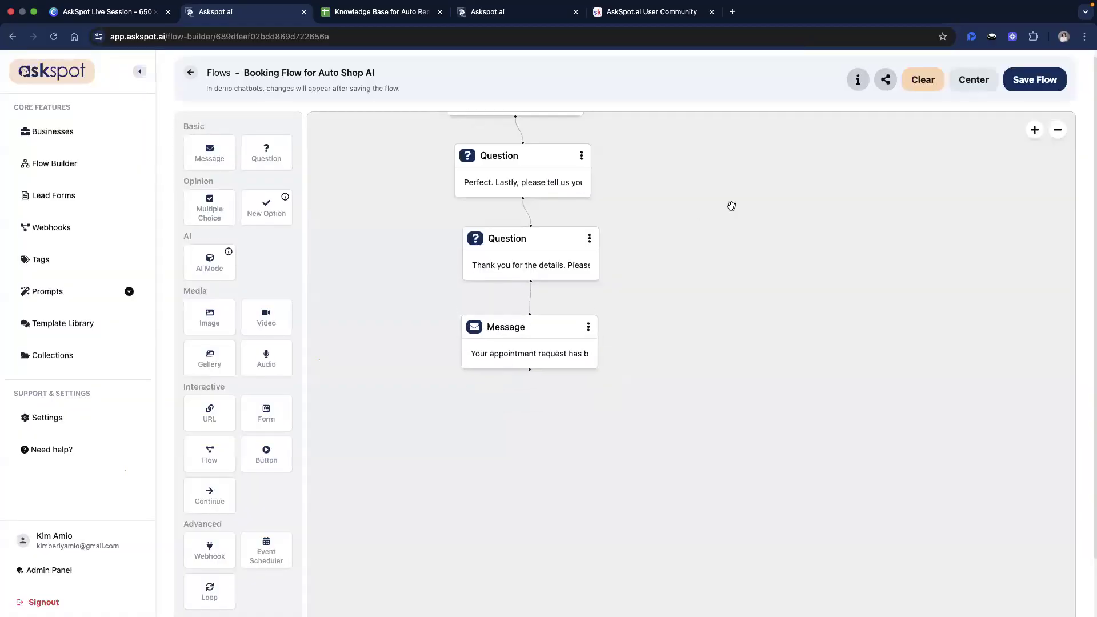
- Add a Webhook block linked below the confirmation message at the end of the booking flow
drag(700, 225, 693, 390)
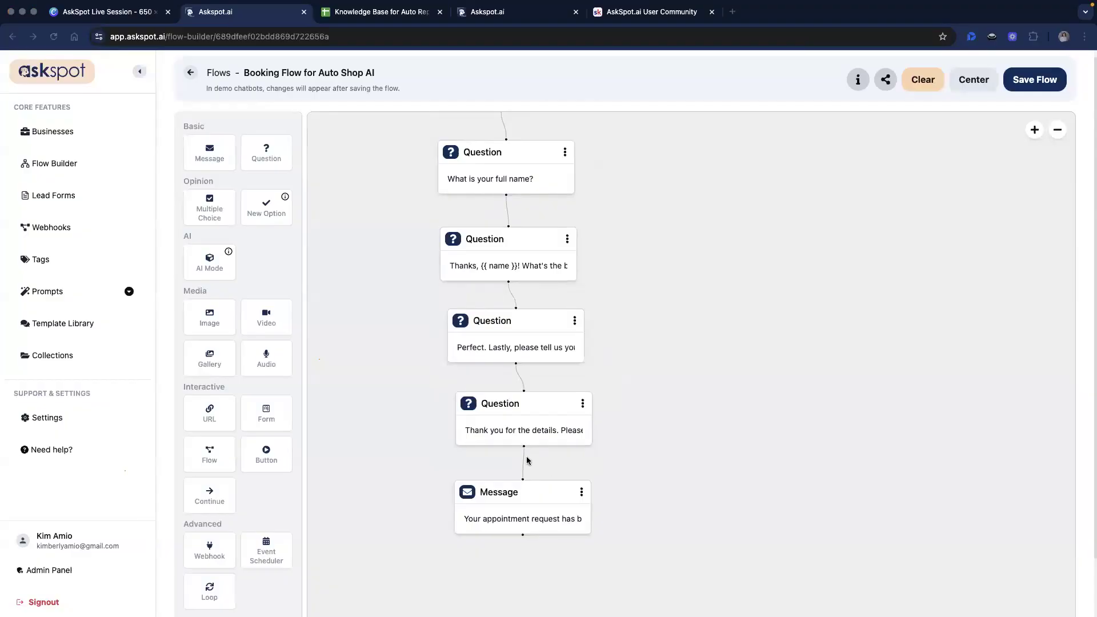
scroll(251, 469, down, 2)
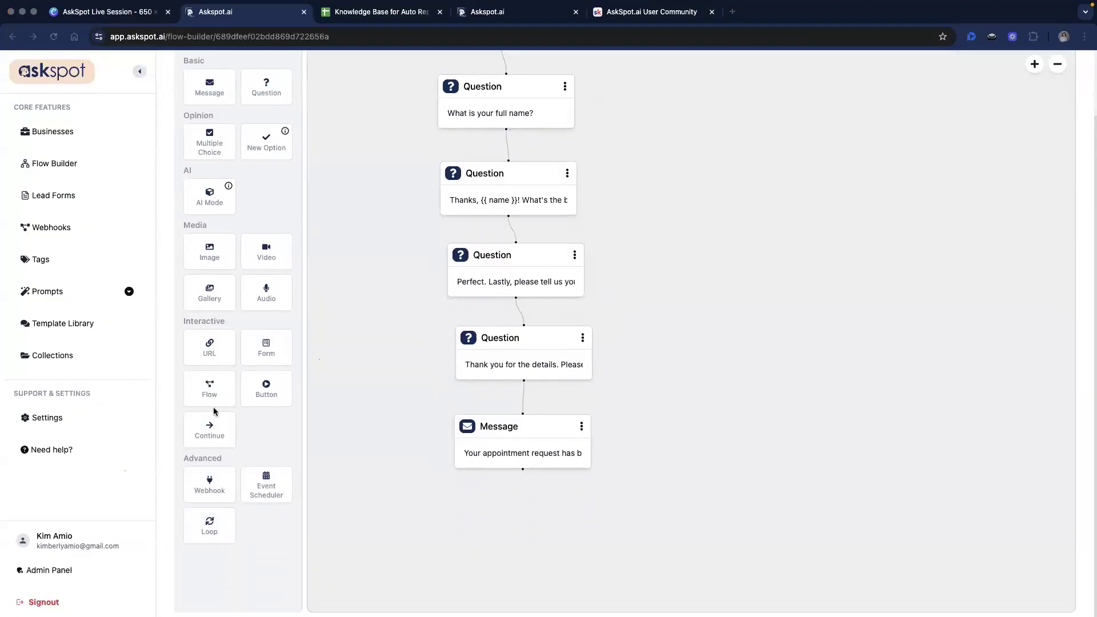
drag(190, 482, 563, 559)
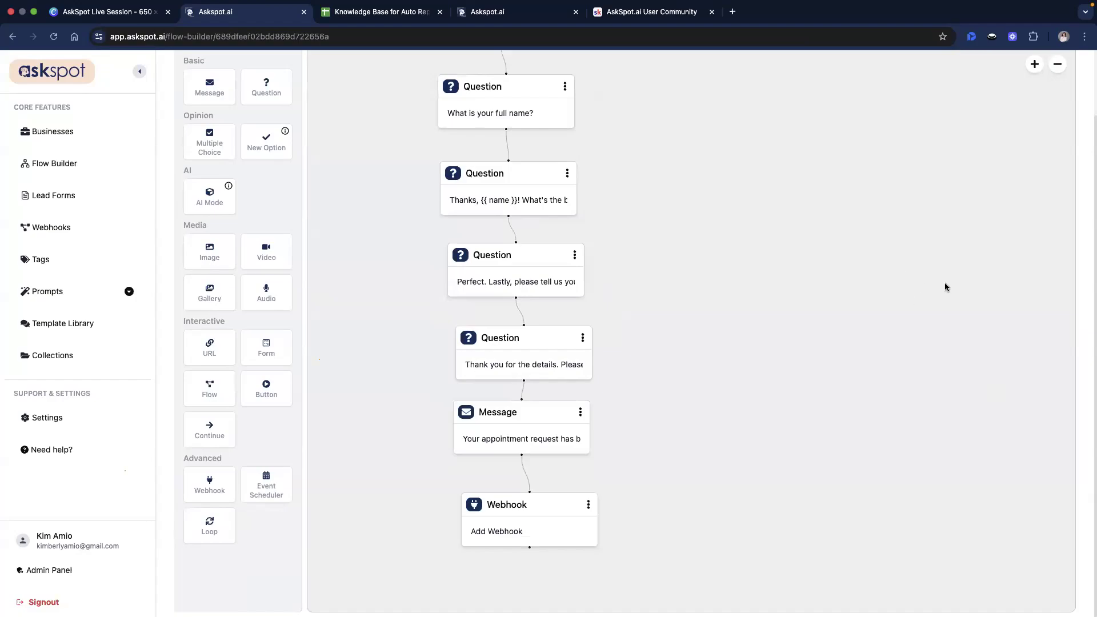
drag(664, 299, 660, 423)
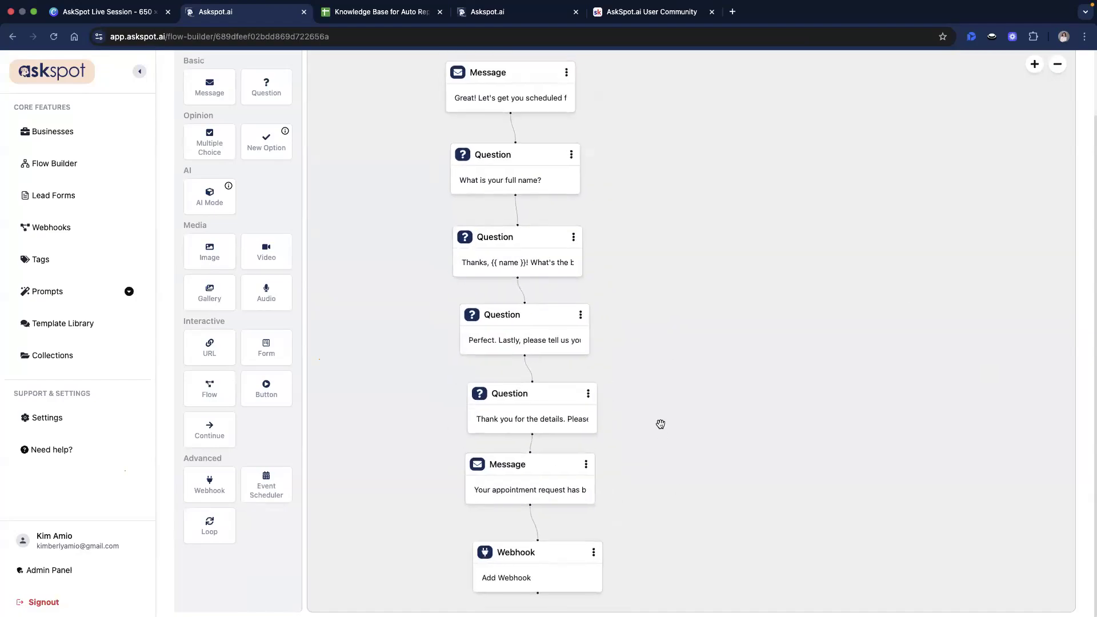
scroll(650, 400, down, 2)
scroll(650, 400, down, 1)
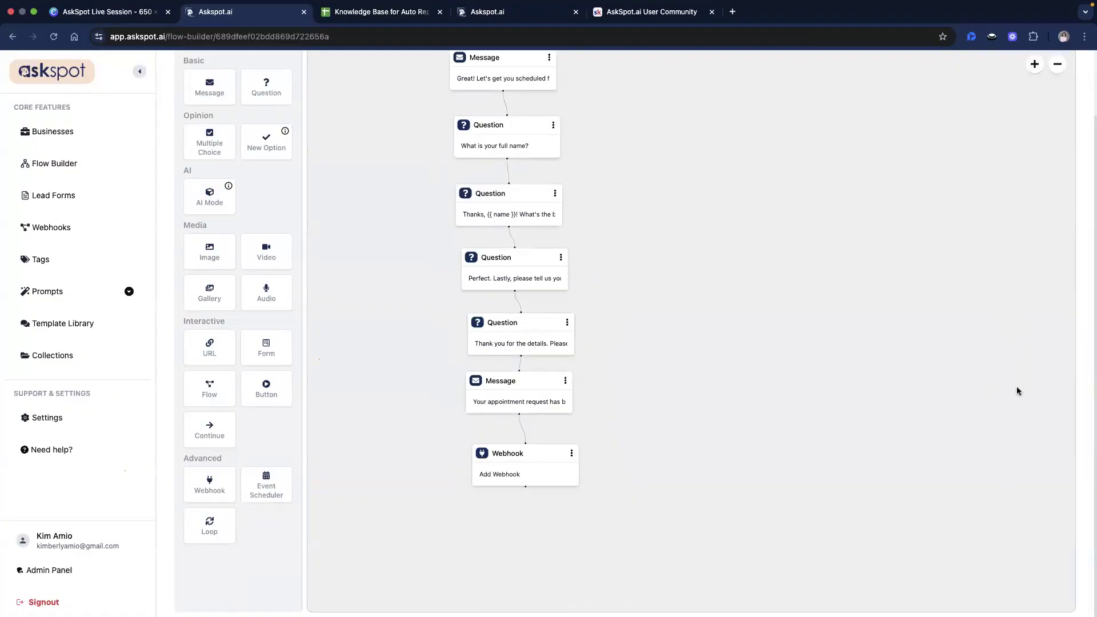
drag(702, 406, 676, 247)
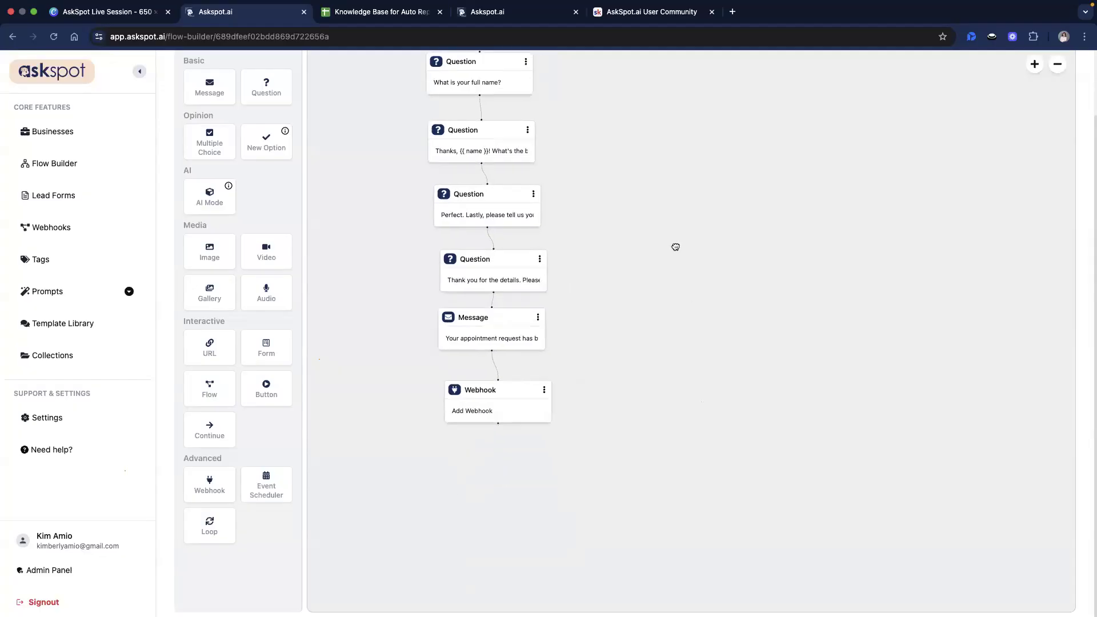
- Examine the Webhook block's URL field, form selection and the attributes selected for sending
click(482, 404)
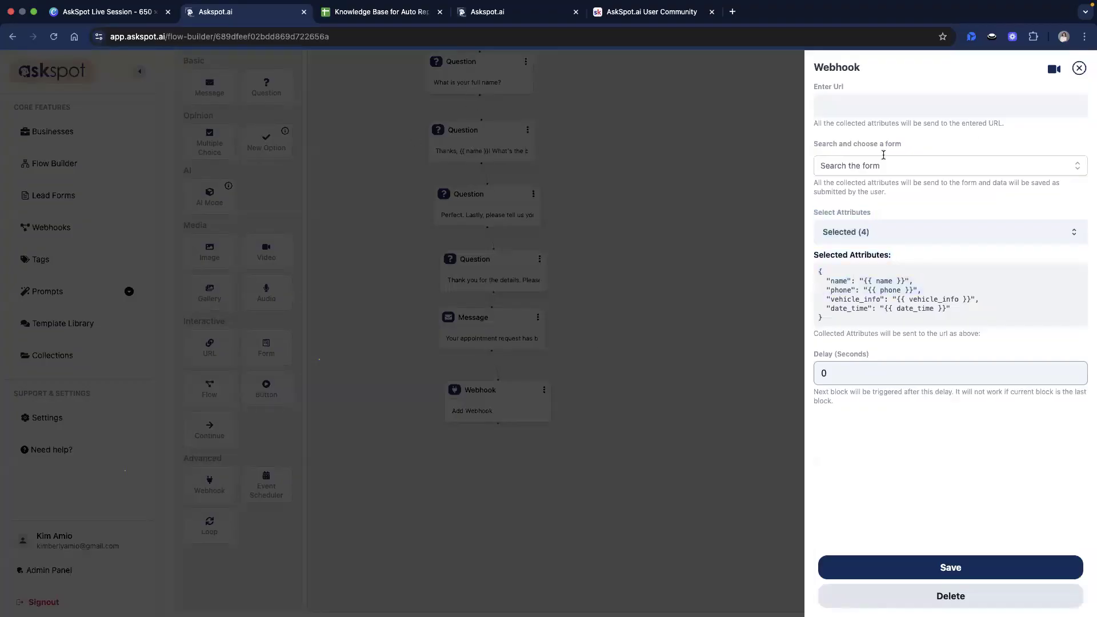
double_click(844, 64)
click(876, 69)
triple_click(917, 307)
click(862, 291)
triple_click(862, 291)
drag(856, 274, 876, 327)
click(868, 309)
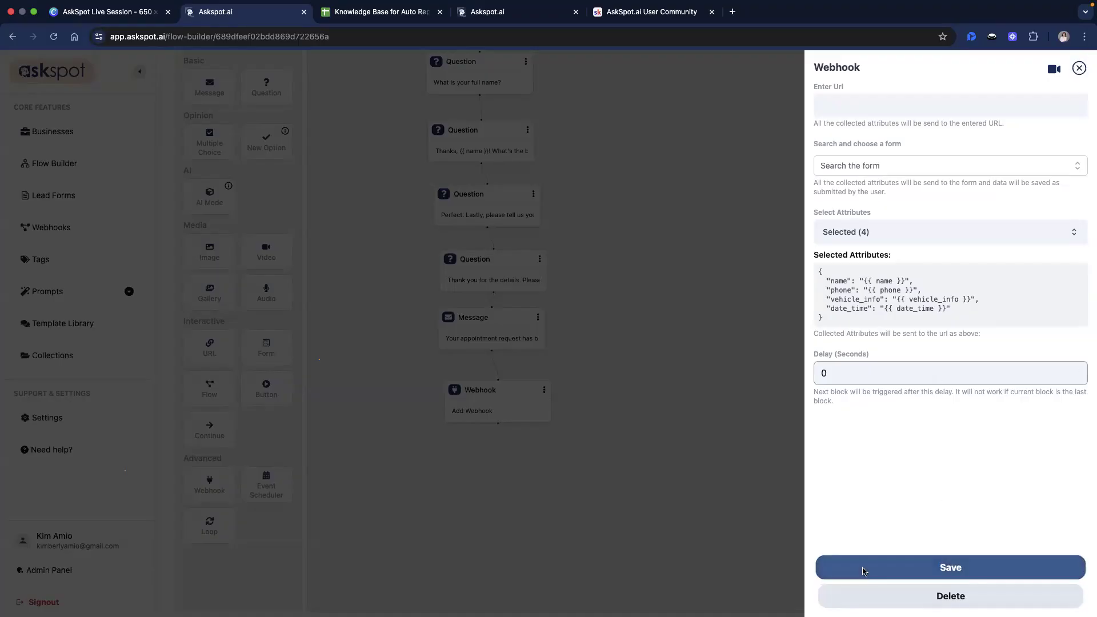
triple_click(867, 280)
click(888, 309)
click(888, 99)
click(848, 64)
click(838, 100)
click(879, 72)
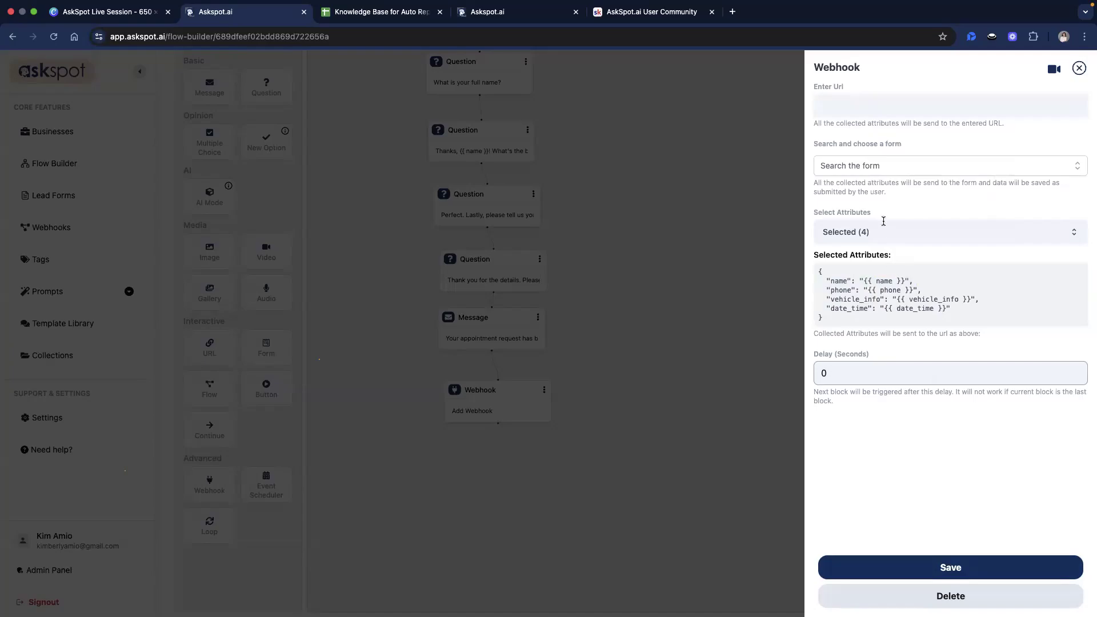
click(874, 107)
click(912, 119)
drag(817, 280, 916, 319)
click(916, 320)
click(838, 109)
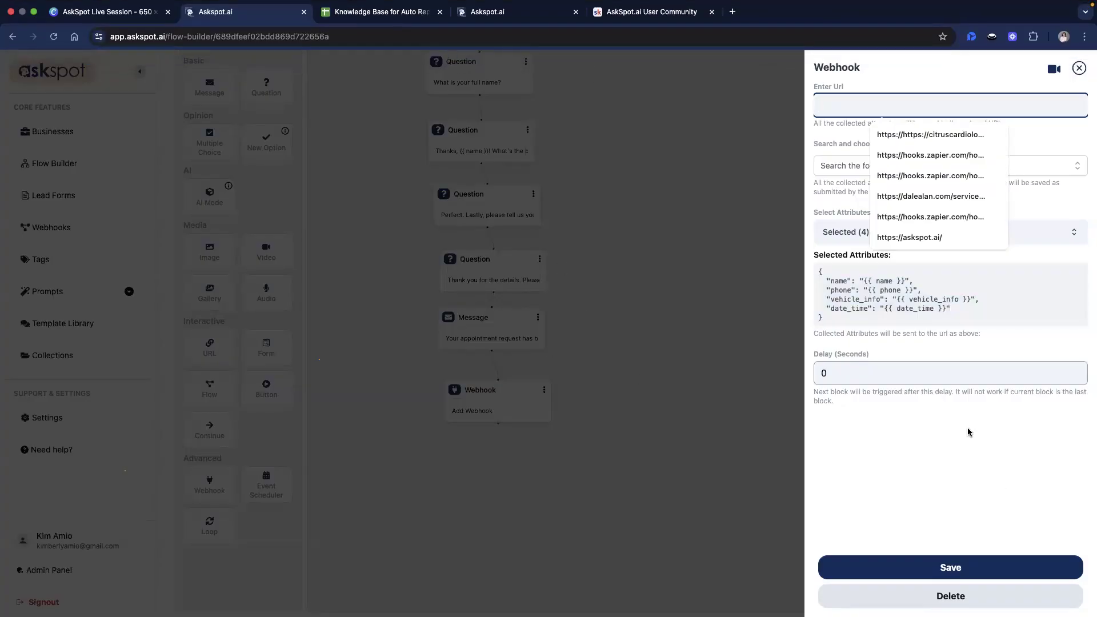
click(819, 423)
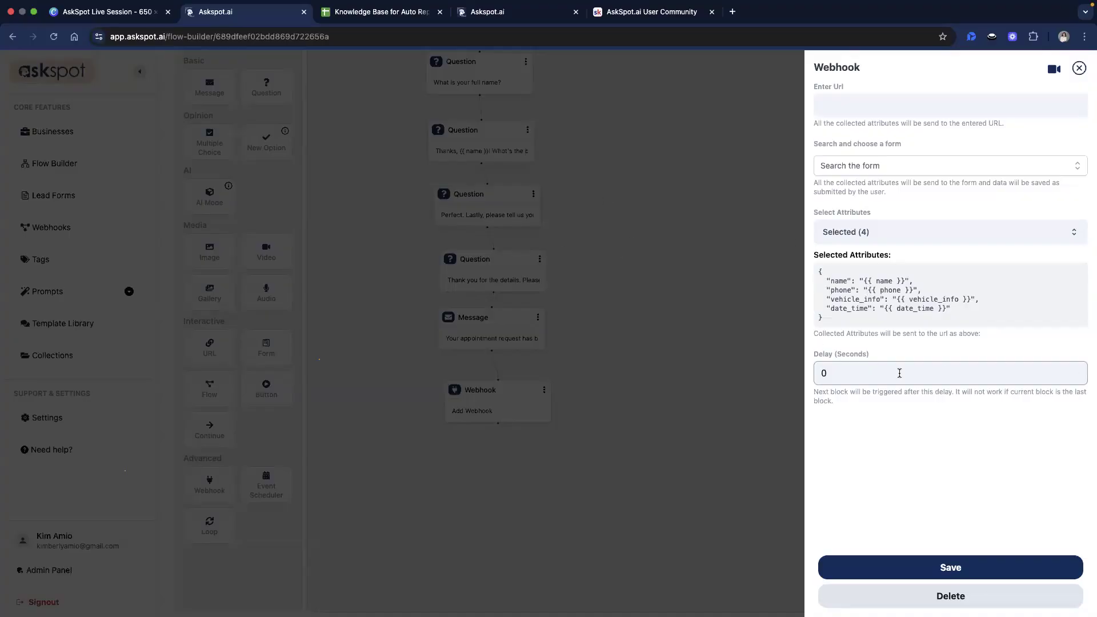
triple_click(954, 312)
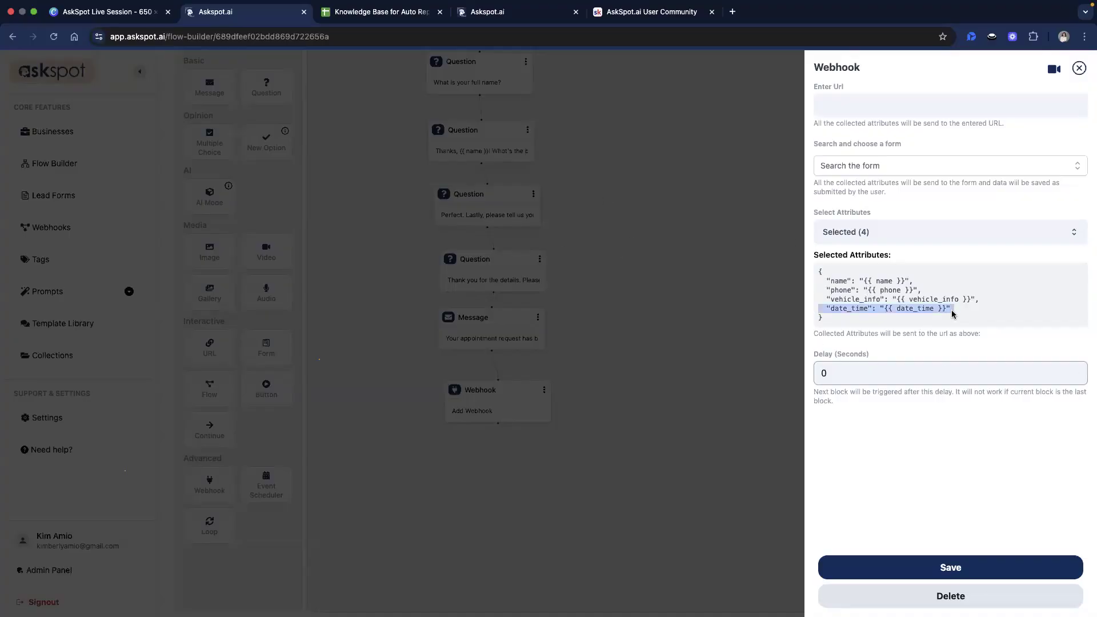
triple_click(941, 300)
double_click(946, 306)
triple_click(945, 305)
click(905, 286)
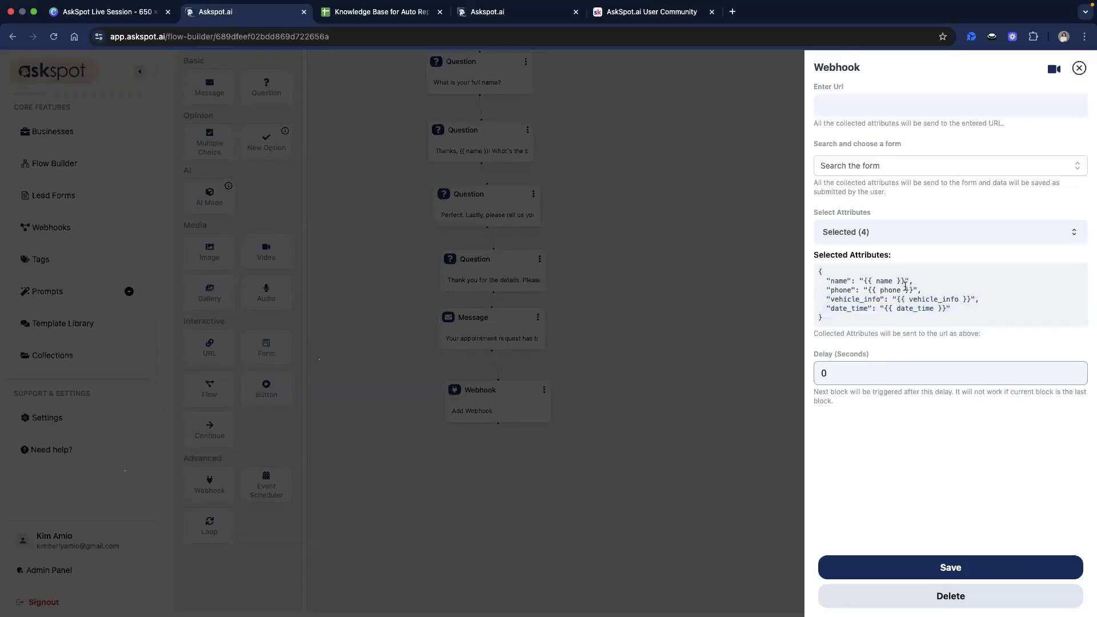
drag(968, 319, 828, 275)
- Try to save the Webhook block with its URL left blank, and close its settings without deleting the block
click(868, 578)
click(865, 575)
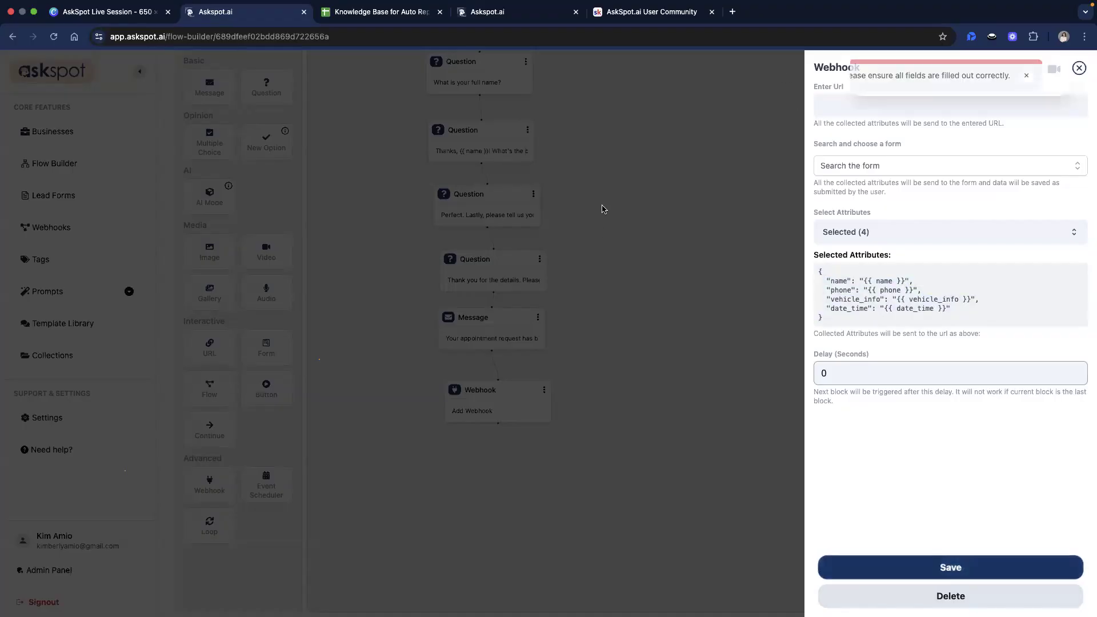
triple_click(944, 71)
click(1063, 133)
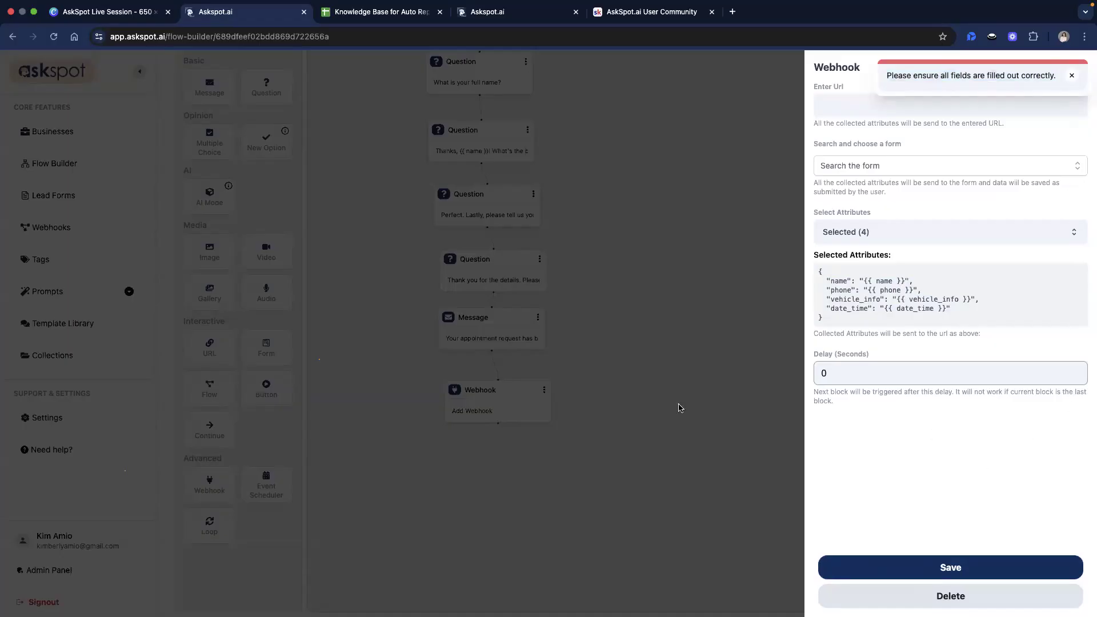
click(1009, 597)
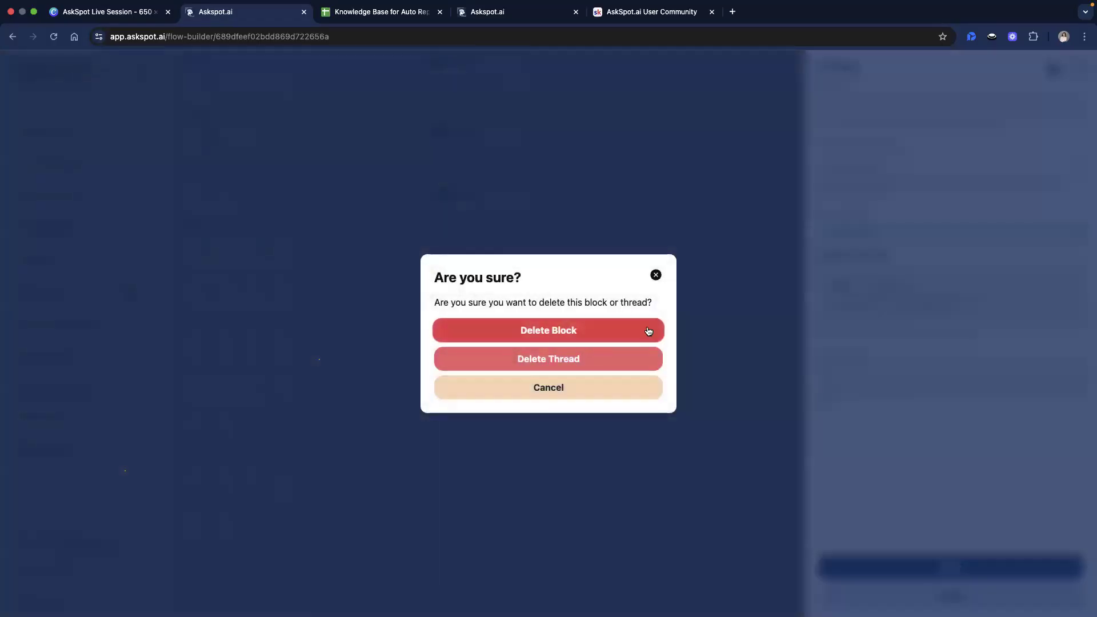
click(578, 390)
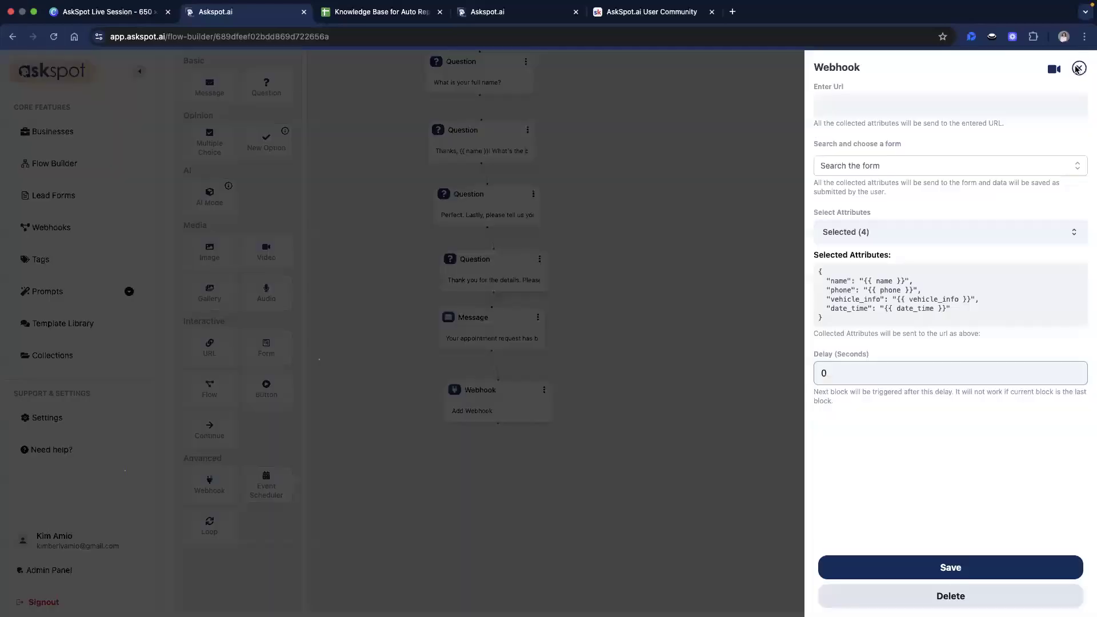
click(1078, 68)
- Save the Booking Flow for Auto Shop AI
scroll(691, 272, up, 2)
scroll(1080, 156, up, 1)
scroll(1080, 157, up, 1)
click(1035, 87)
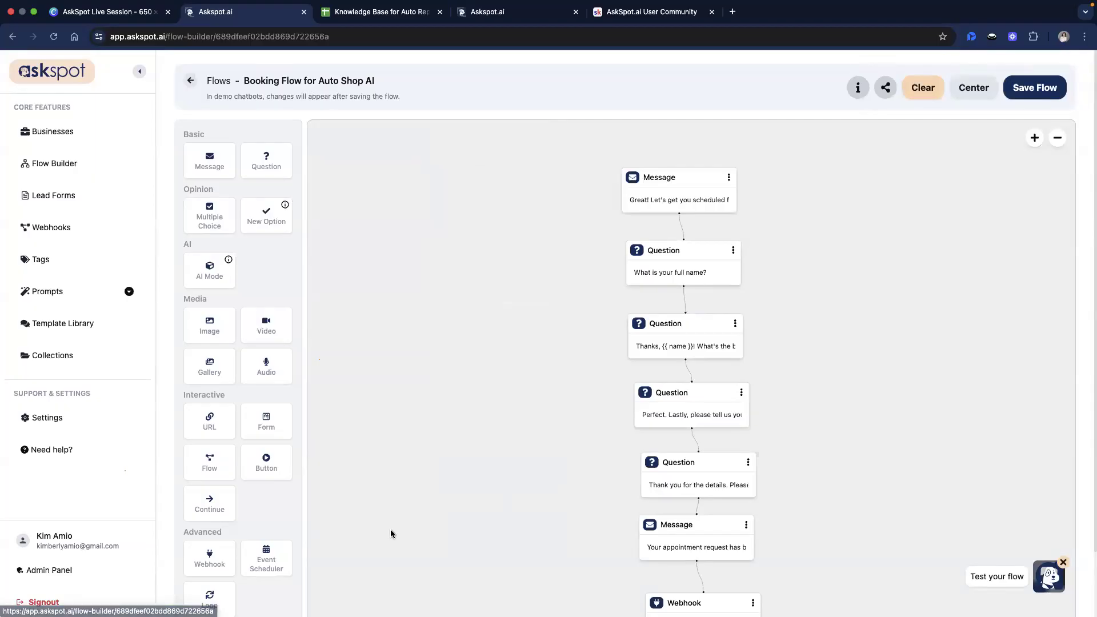
- Open the channel options of the AI Service Advisor Spotlight in the Bot Samples business
click(57, 132)
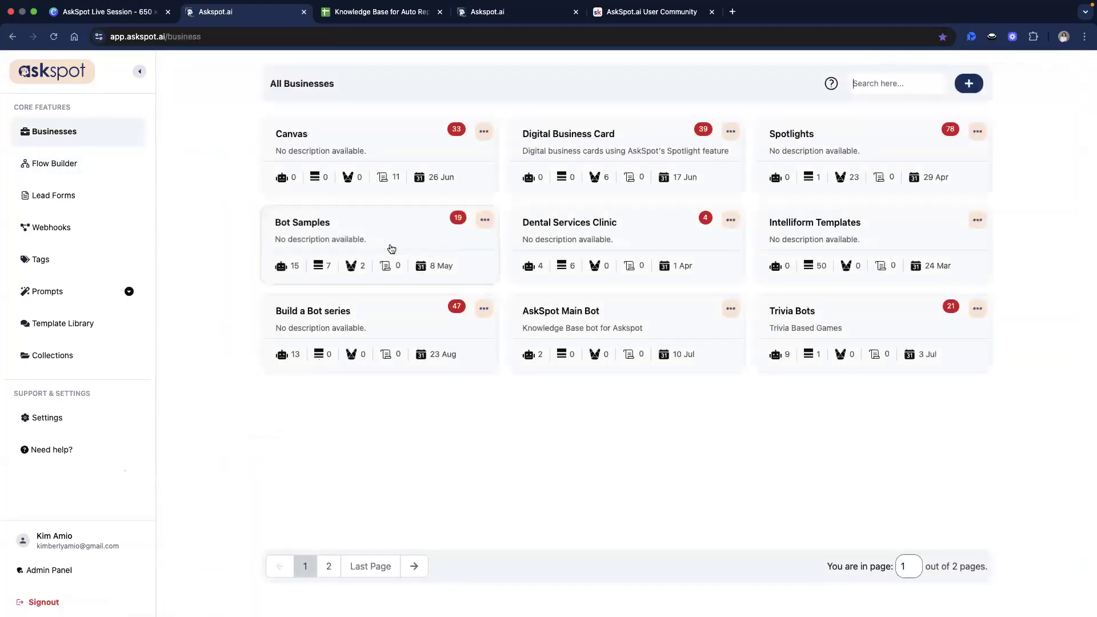
click(386, 232)
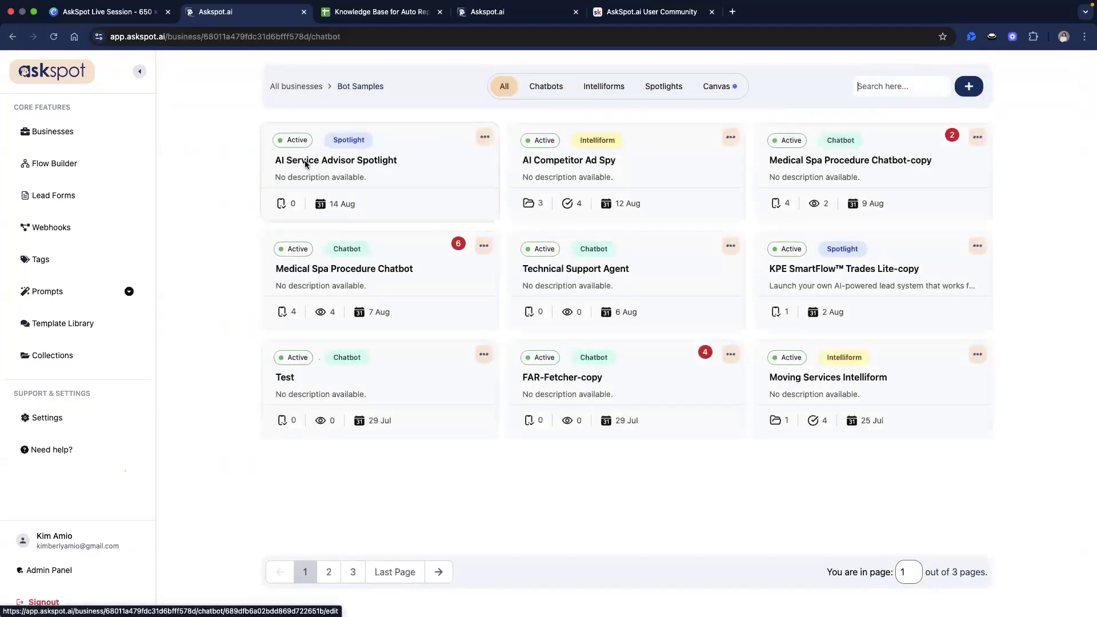
click(306, 164)
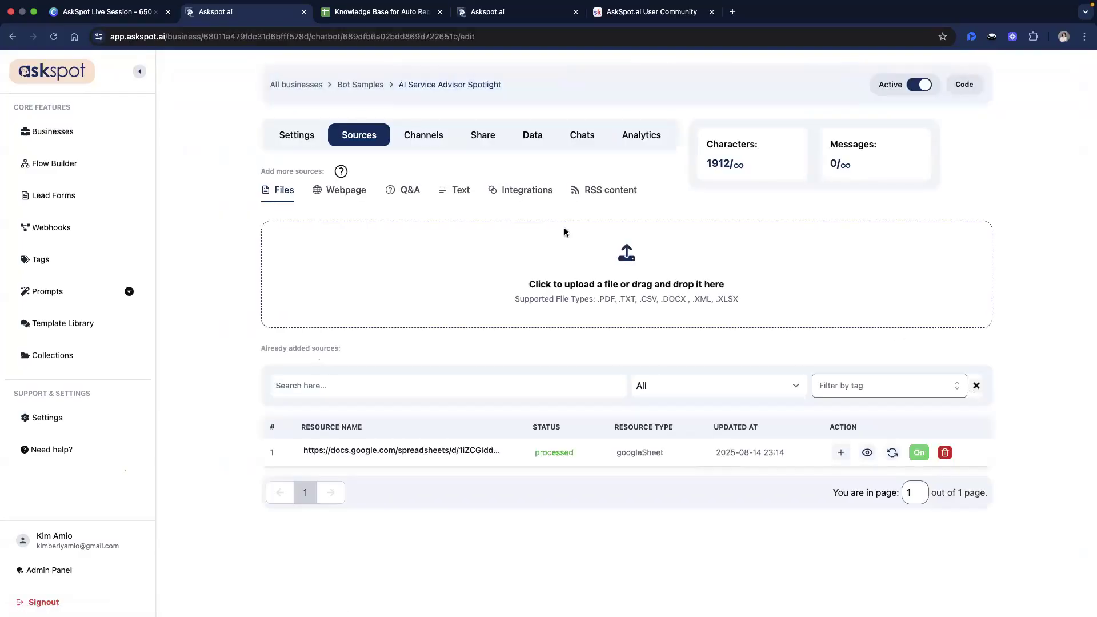
click(424, 134)
- Start a new Flow channel and title it "Book an Appointment"
click(972, 185)
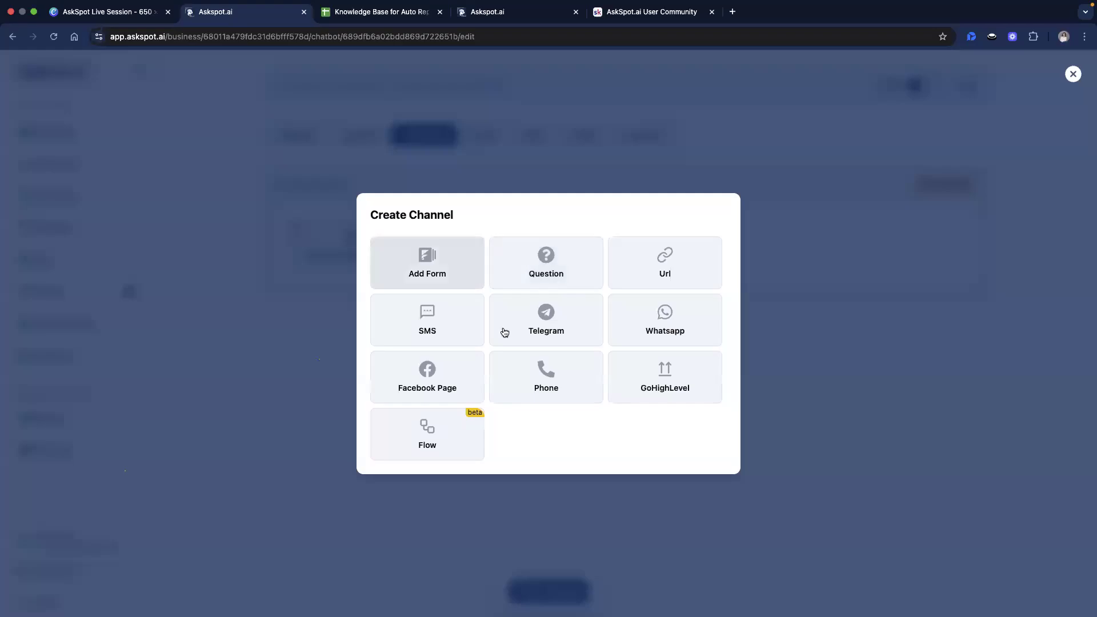
click(458, 443)
click(453, 274)
text(Book an a)
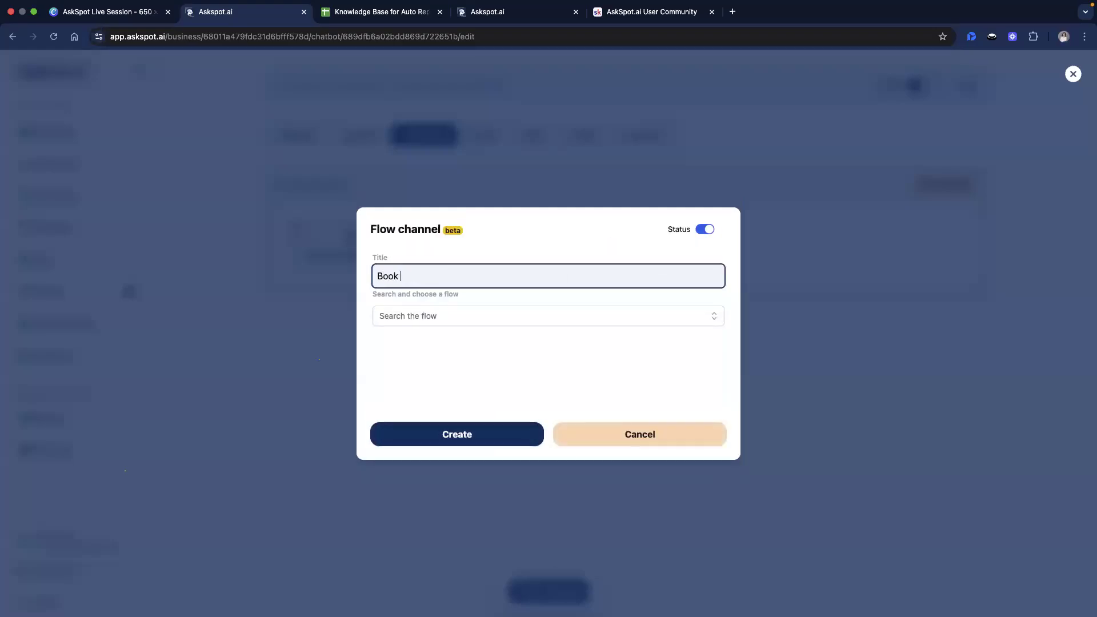
key(BackSpace)
key(BackSpace)
key(BackSpace)
key(BackSpace)
key(BackSpace)
text(Appointment)
- Assign Booking Flow for Auto Shop AI to the new channel and create it
click(716, 318)
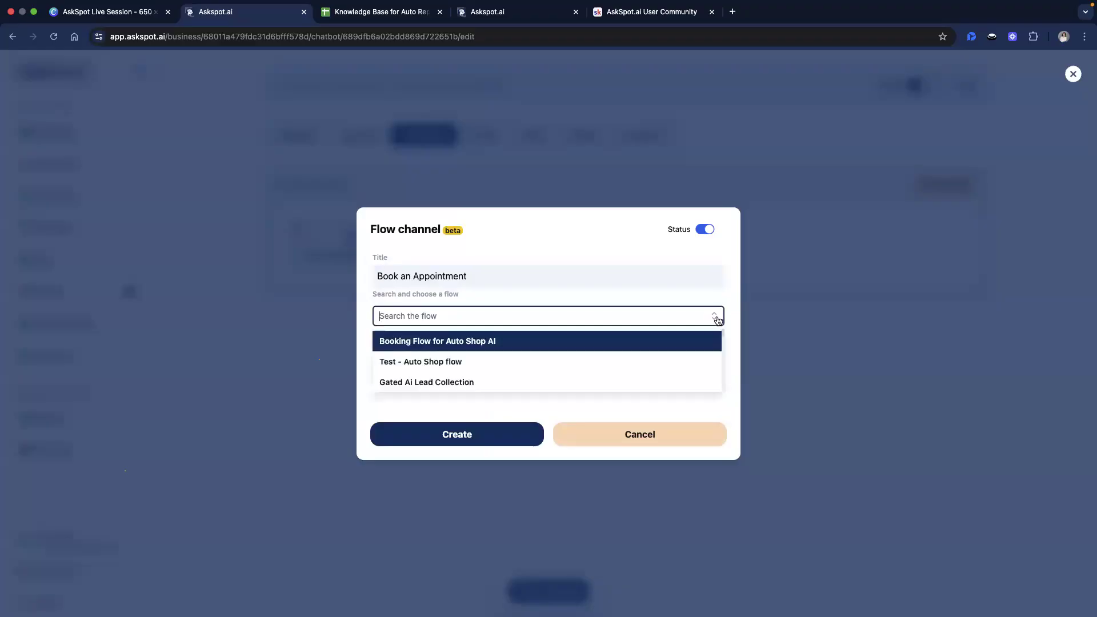
click(414, 342)
click(456, 436)
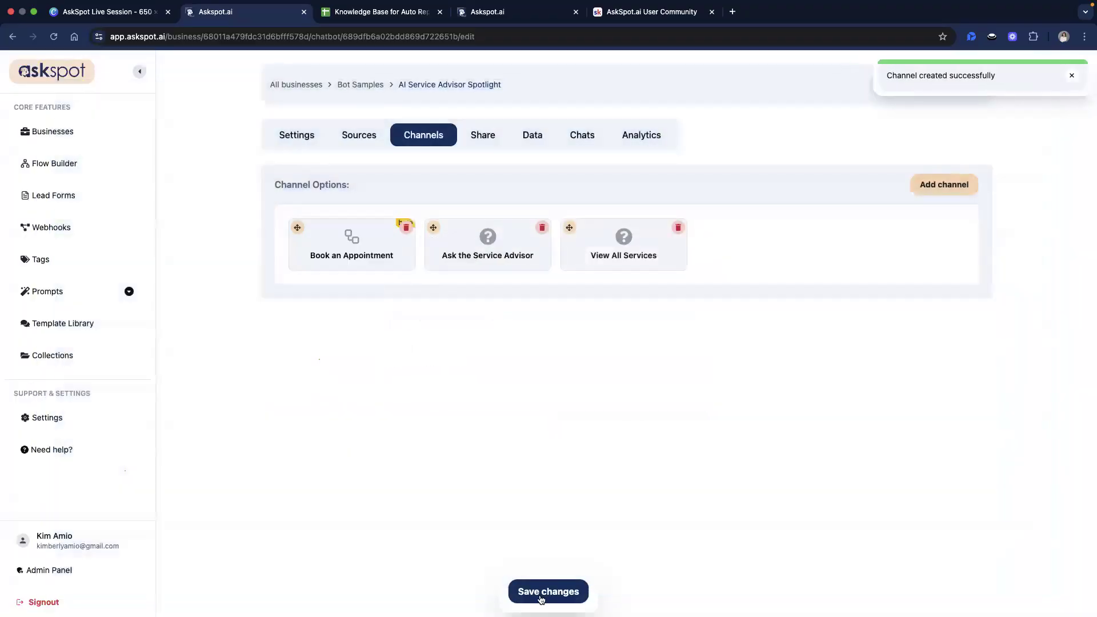
- Save the spotlight's channel options and dismiss the notifications
click(543, 592)
click(1072, 112)
click(1072, 76)
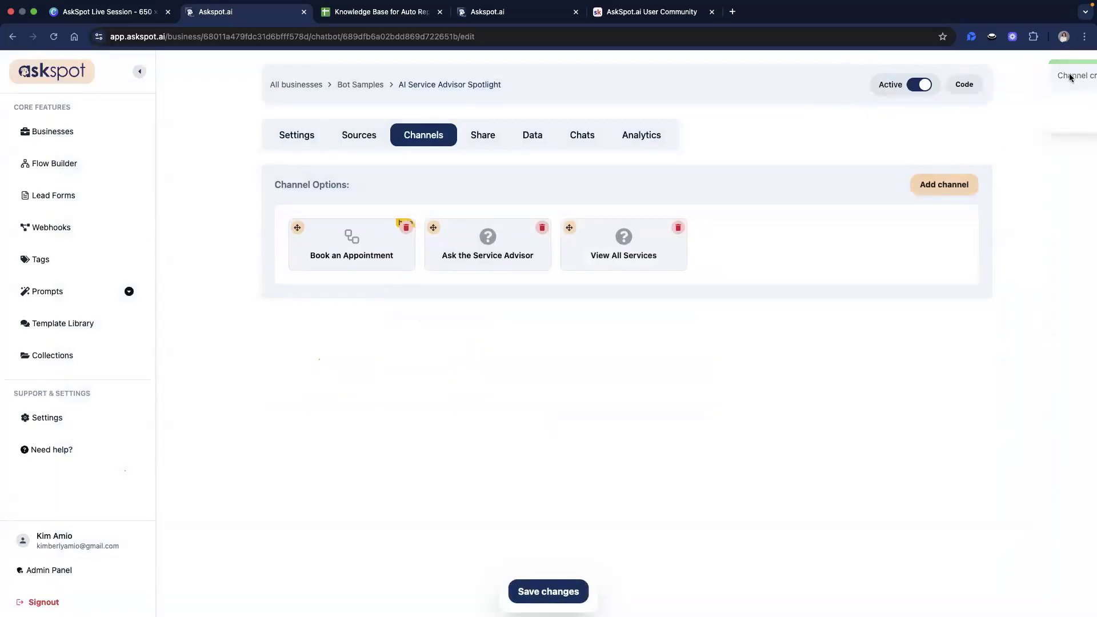
- Copy the spotlight's embed link, open it in a browser tab and place that tab beside the editor tab
click(965, 85)
click(537, 295)
click(473, 27)
click(460, 51)
key(super+v)
key(Return)
drag(450, 25, 346, 25)
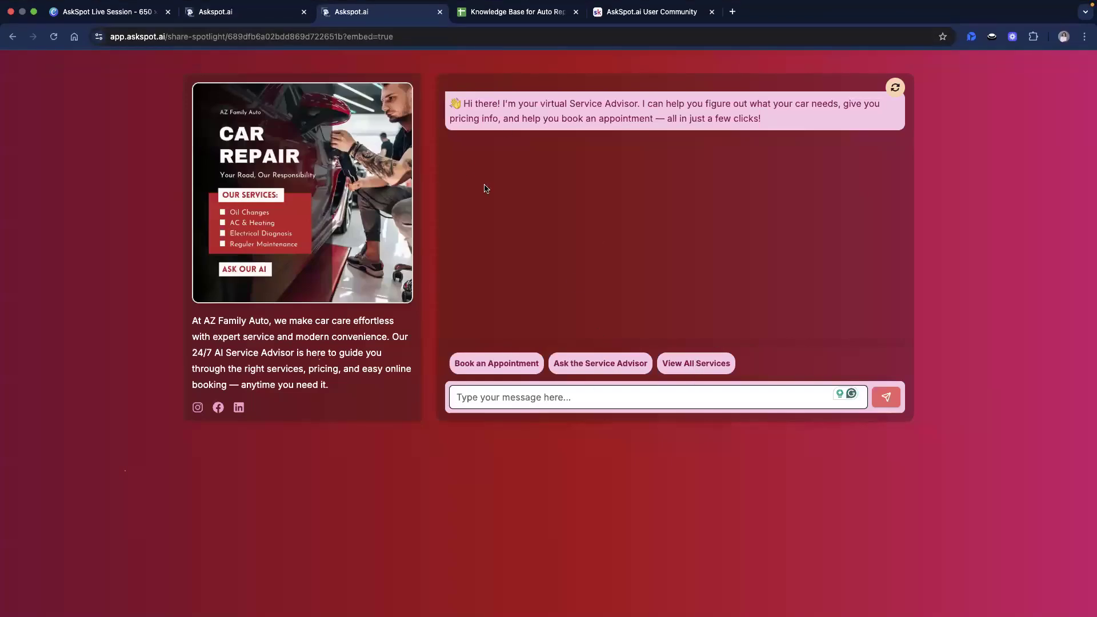
- Disable the status of the Book an Appointment, Ask the Service Advisor and View All Services channels, and check the spotlight preview
click(233, 12)
click(355, 255)
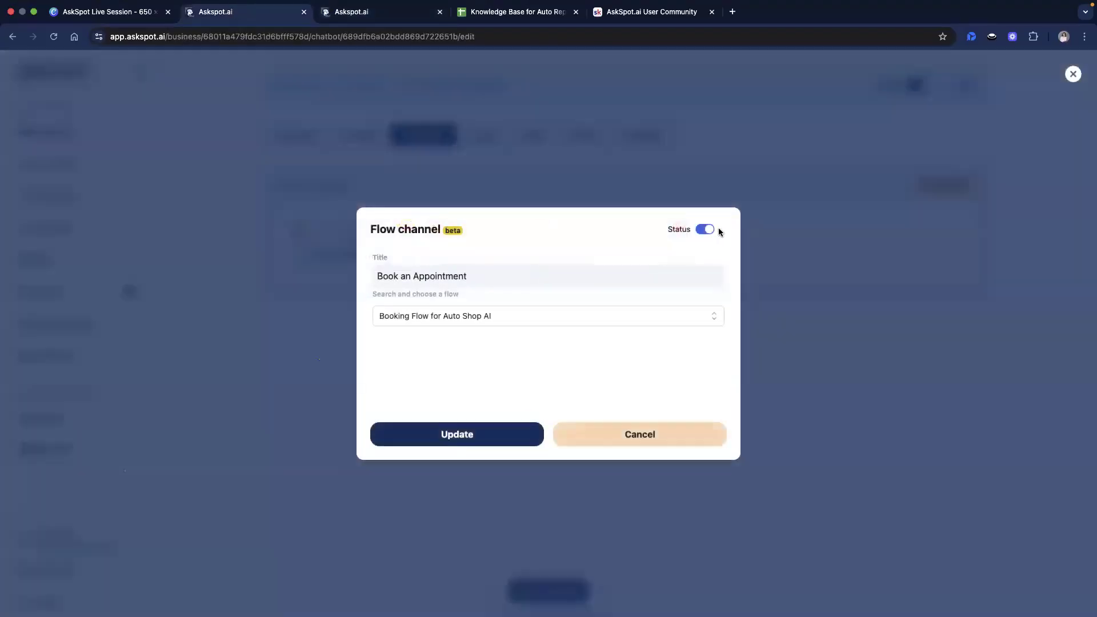
click(705, 229)
click(523, 436)
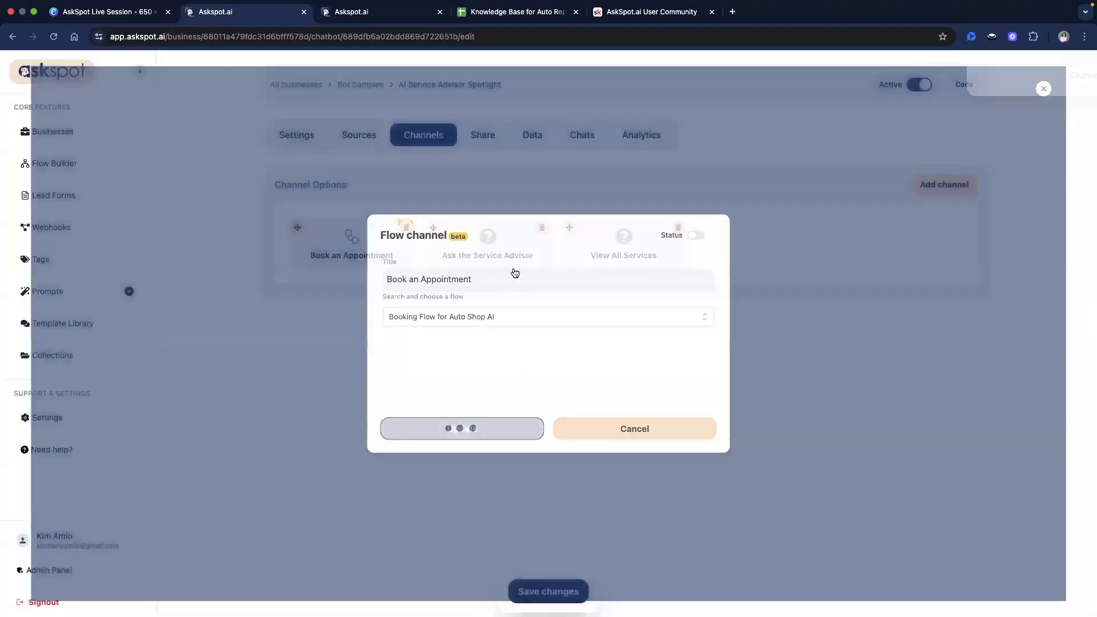
click(499, 251)
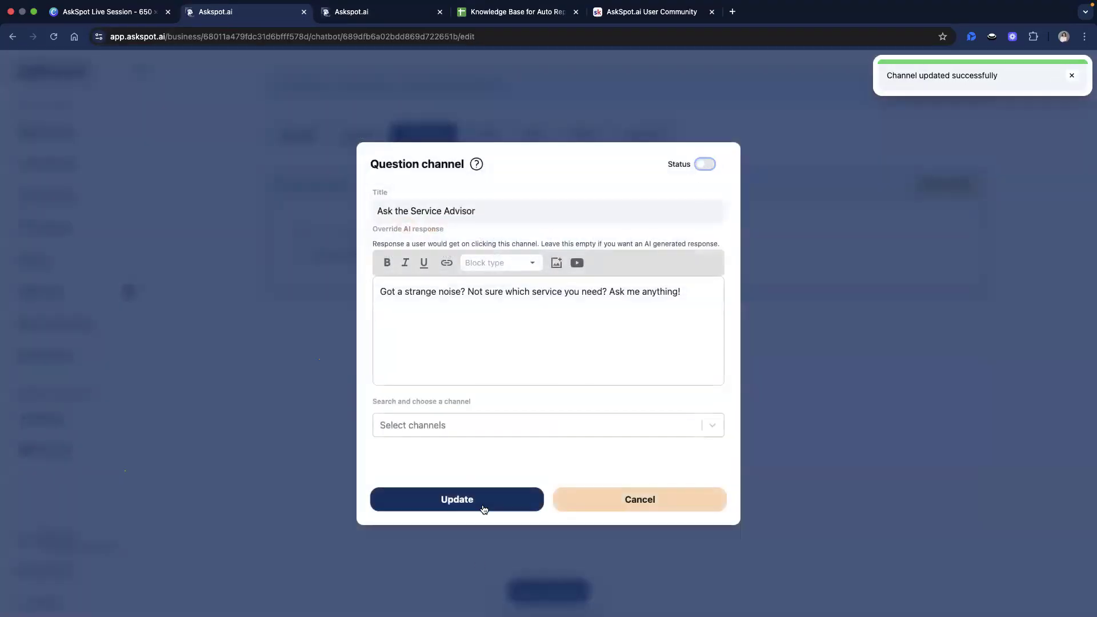
click(480, 503)
click(623, 245)
click(702, 165)
click(467, 498)
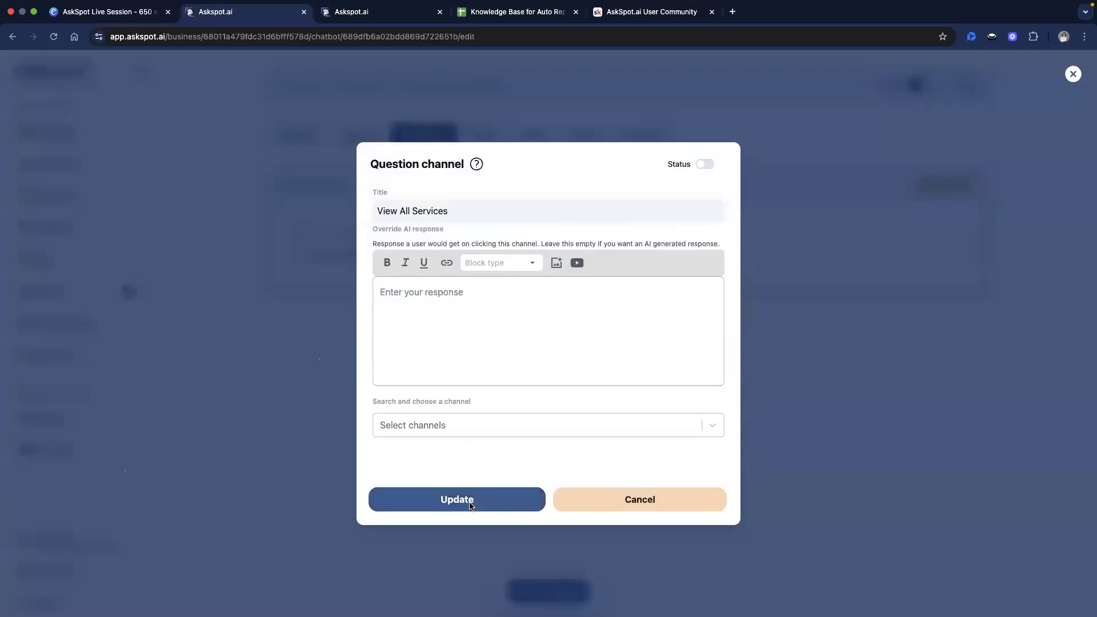
key(ctrl+Tab)
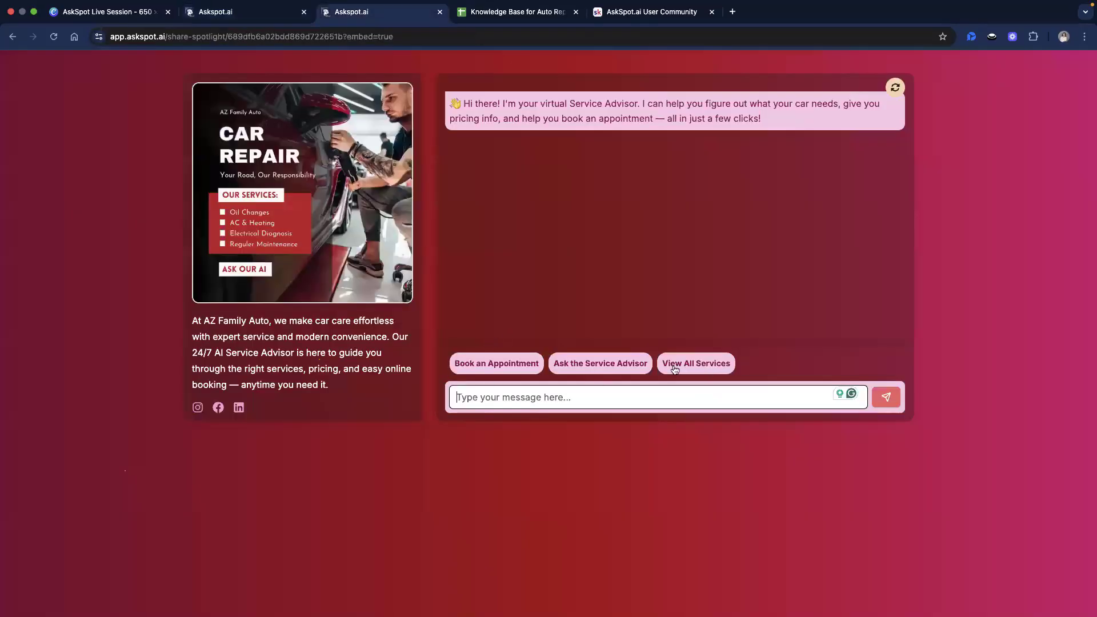
- Attach the Book an Appointment, Ask the Service Advisor and View All Services channels to the initial message in the general chat settings
click(262, 13)
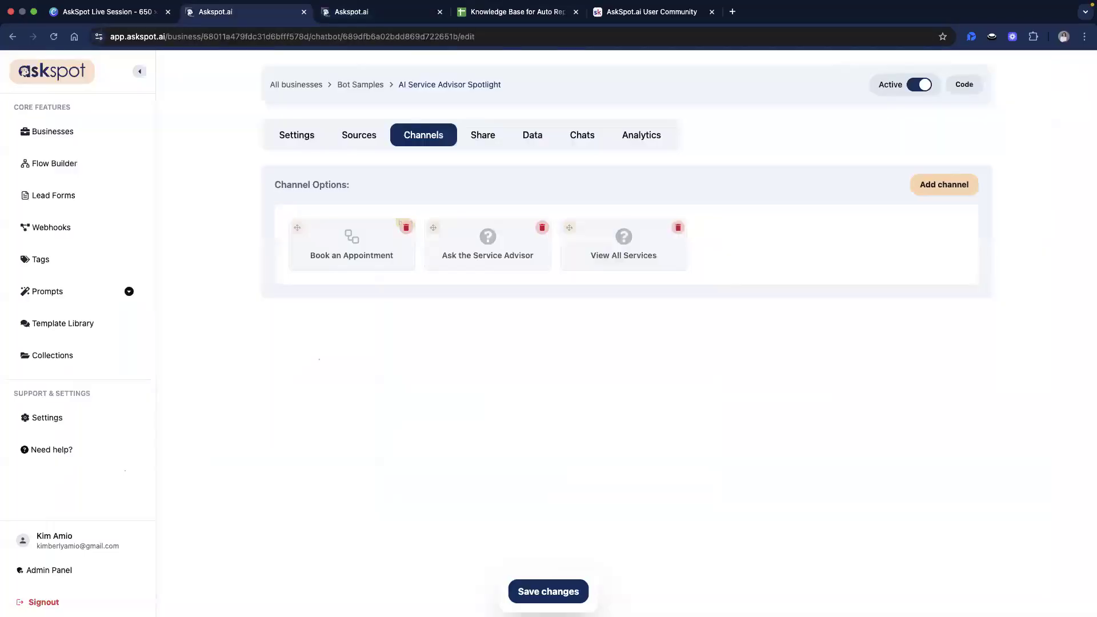
click(307, 137)
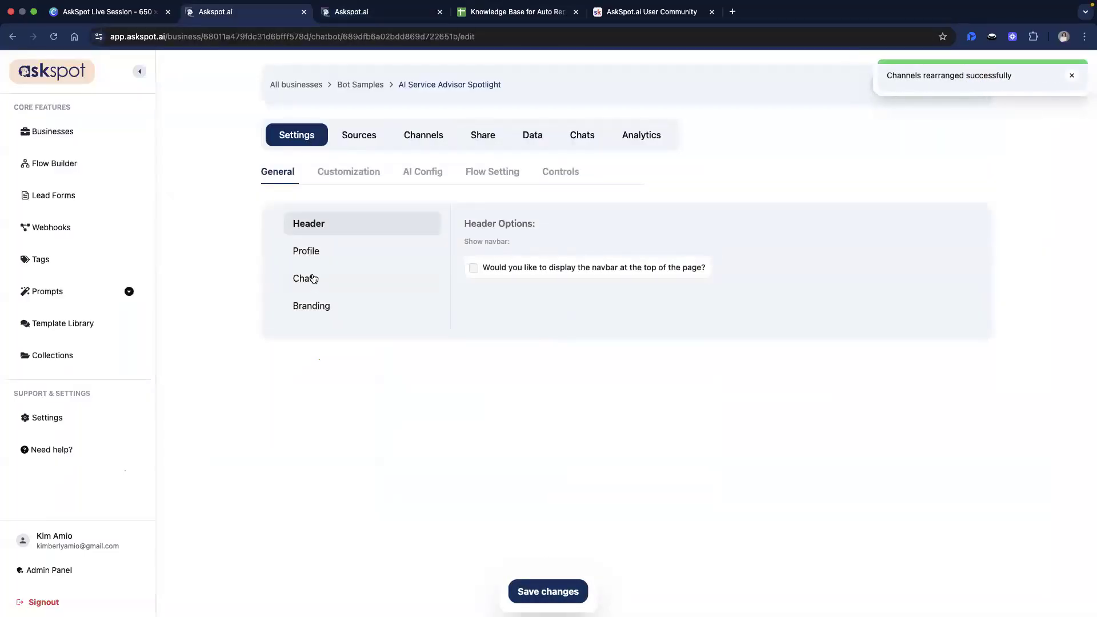
click(304, 279)
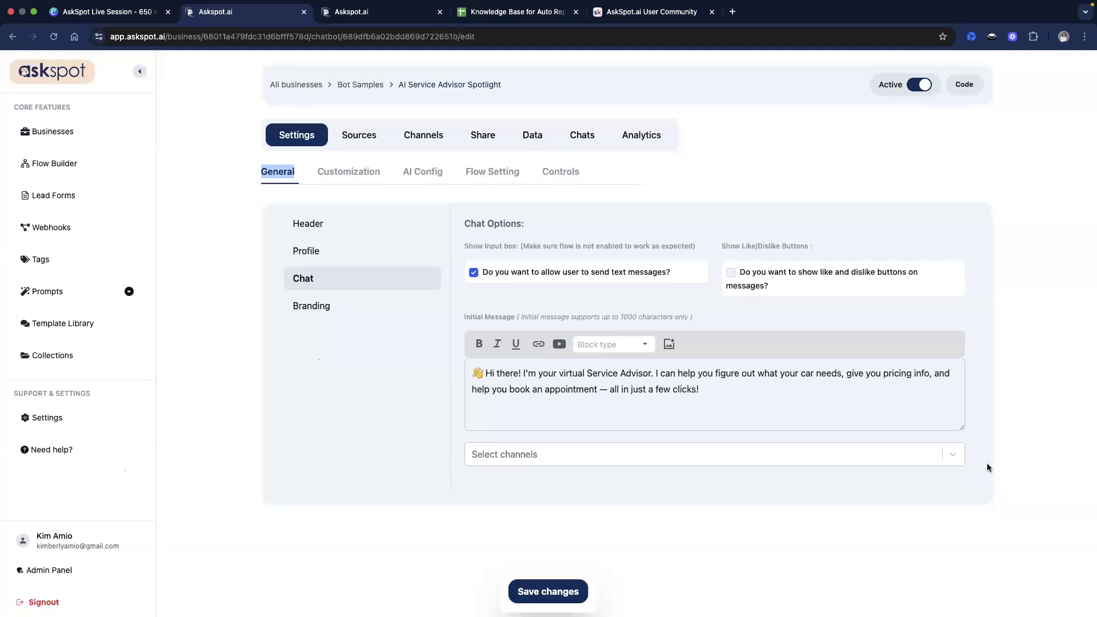
click(889, 452)
click(513, 485)
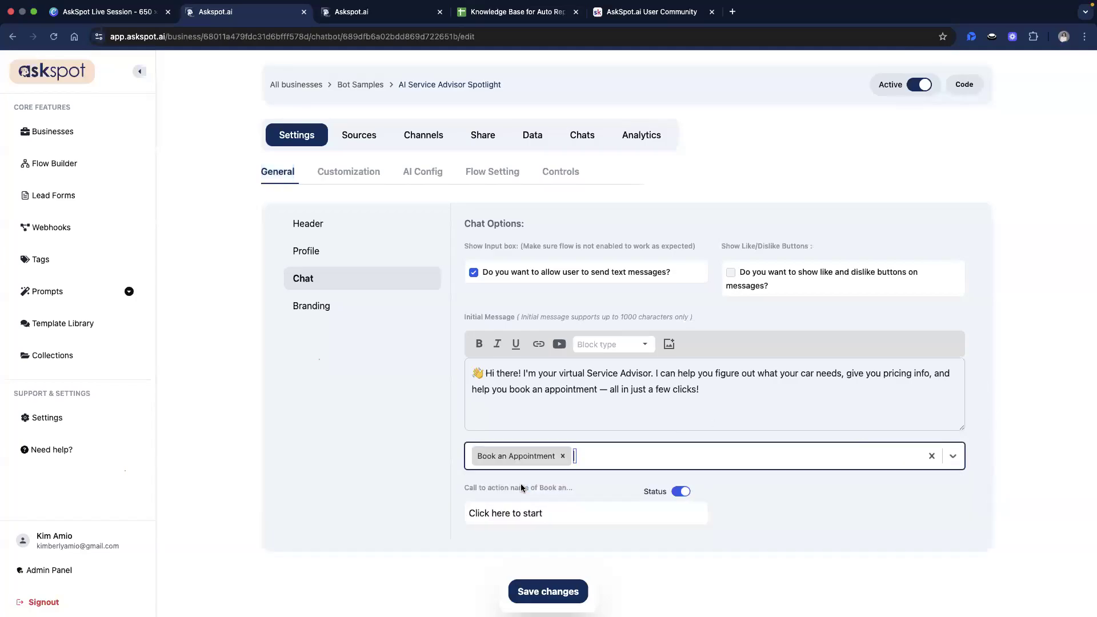
click(687, 464)
click(559, 489)
click(707, 456)
click(543, 487)
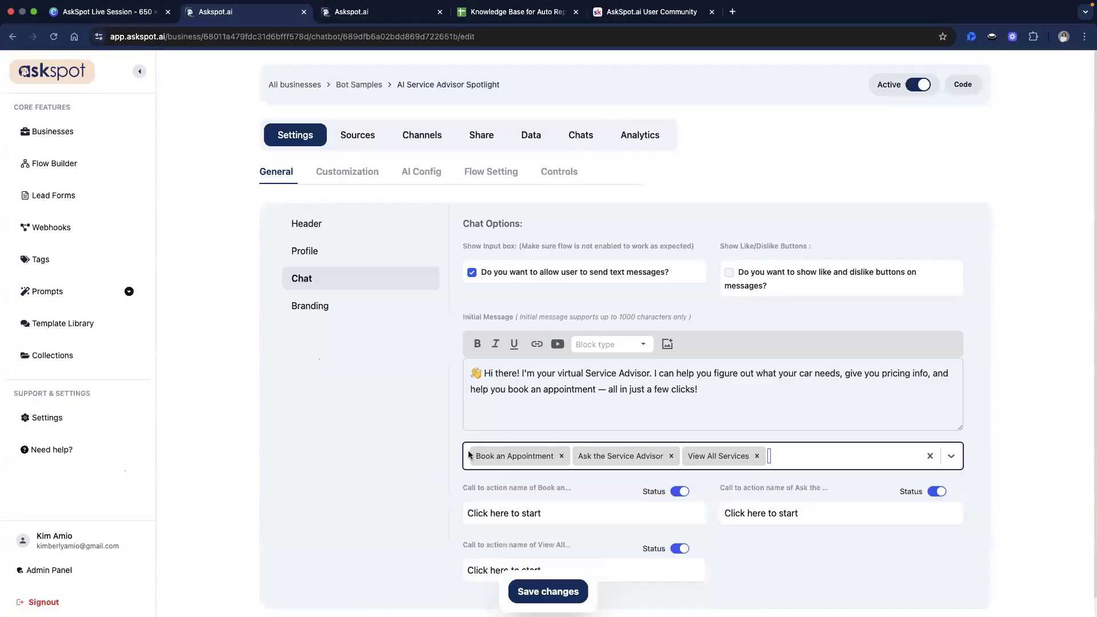
- Set the call to action name of the Book an Appointment channel to "Book an Appointment"
scroll(498, 496, down, 1)
triple_click(498, 496)
click(466, 433)
click(556, 439)
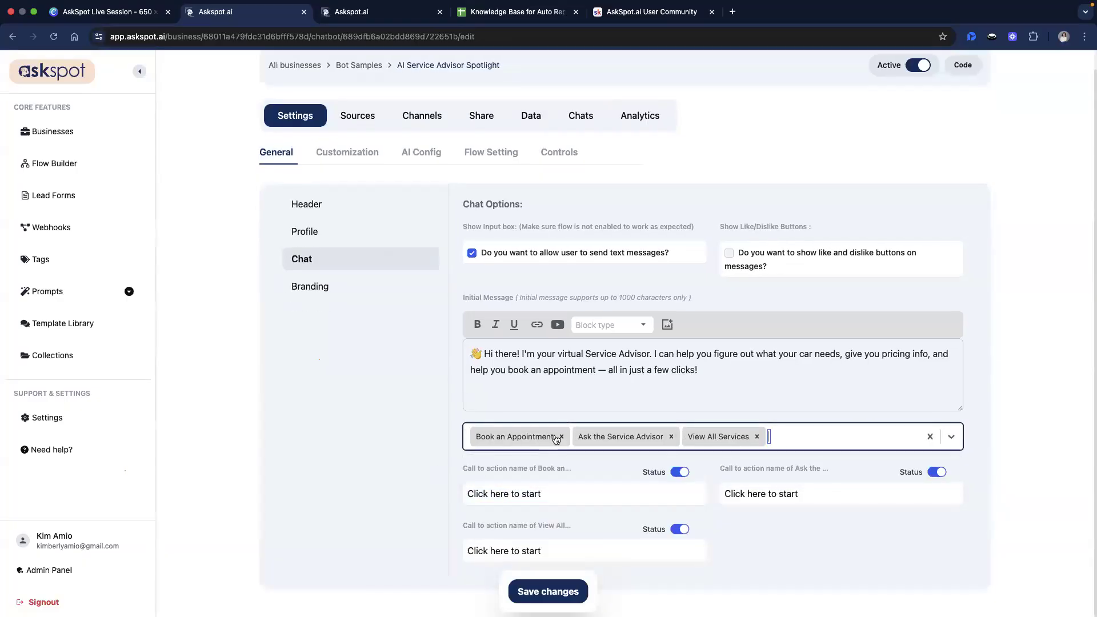
click(467, 436)
triple_click(507, 492)
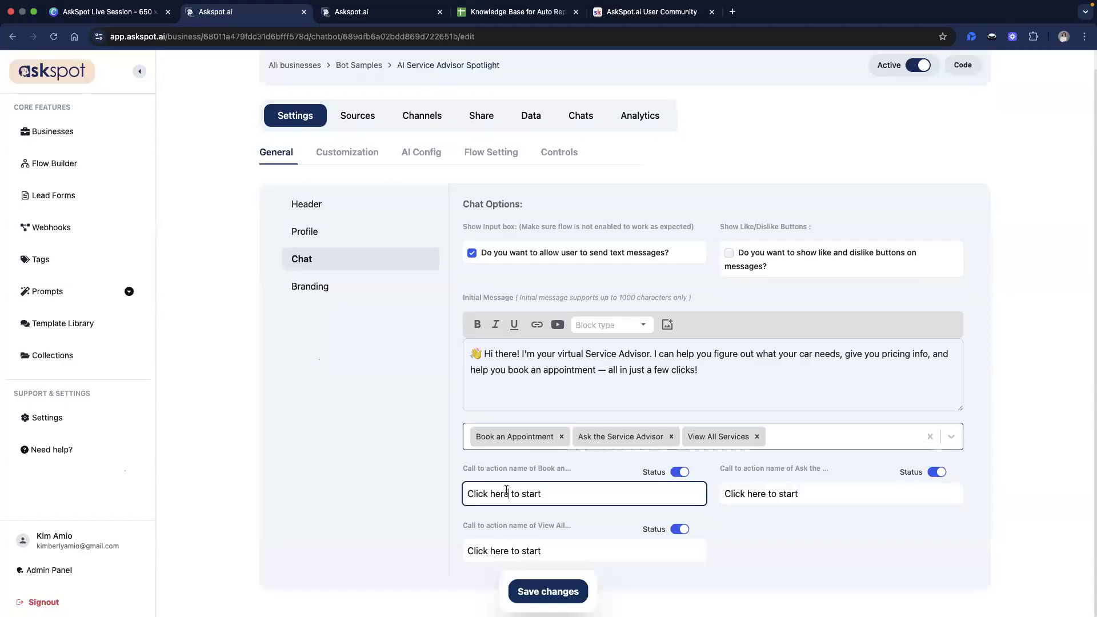
text(Book)
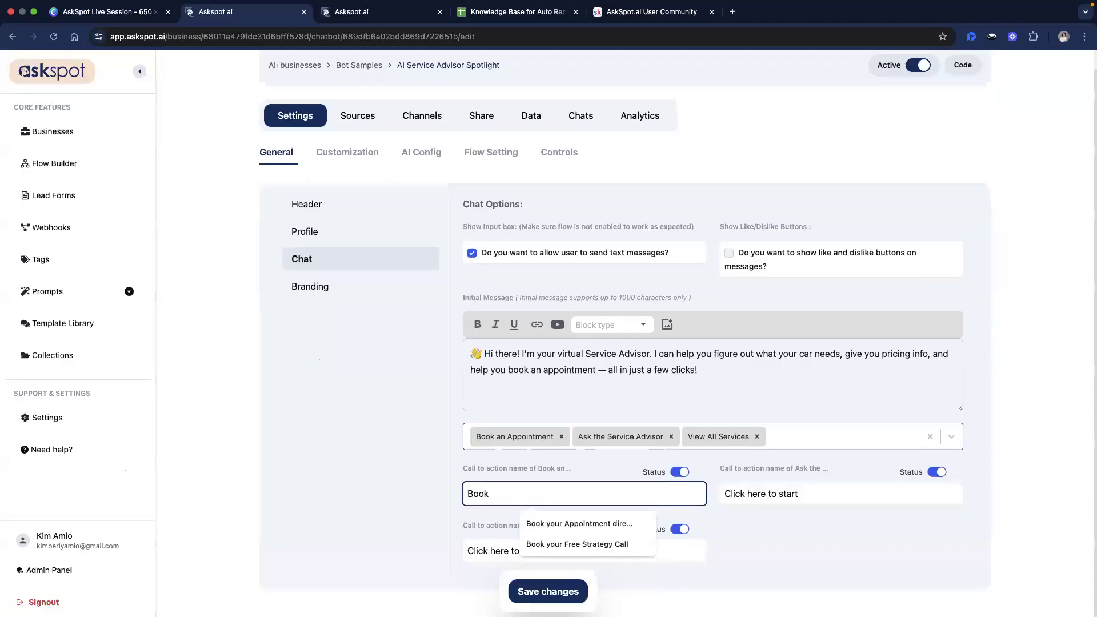
text( an Appointment)
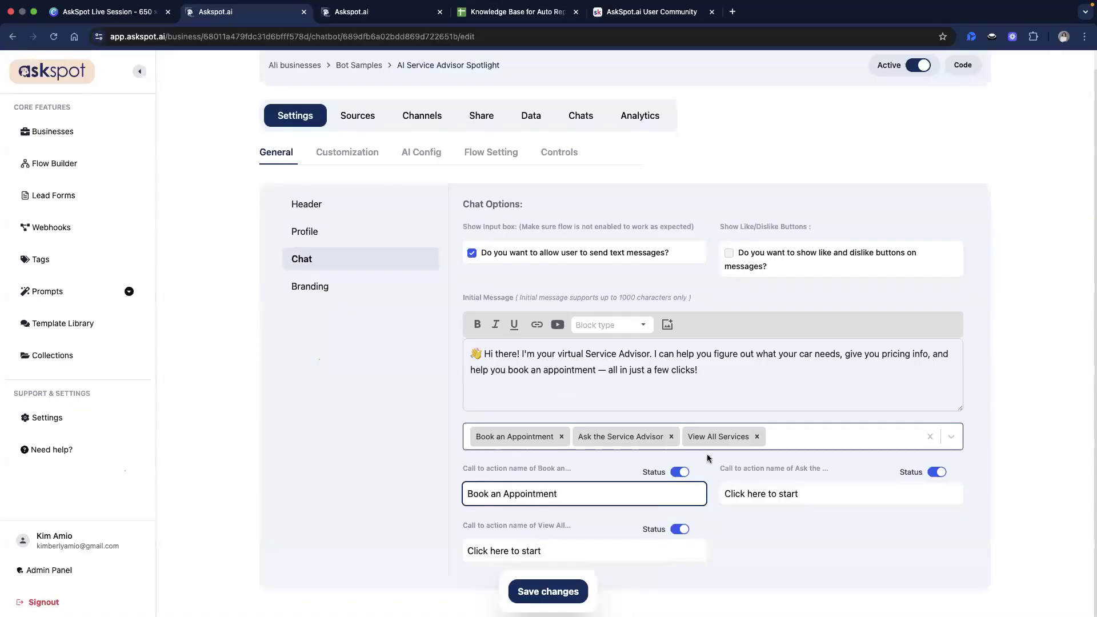
- Set the call to action name of the Ask the Service Advisor channel to "Ask the Service Advisor"
drag(799, 494, 725, 493)
text(A)
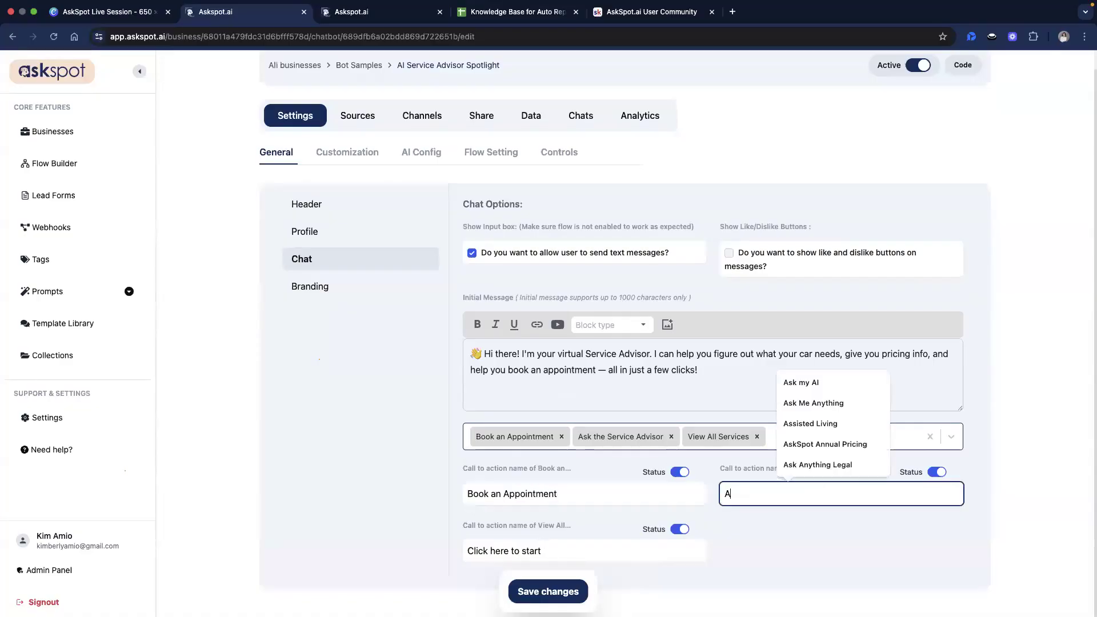
text(sk the Servi)
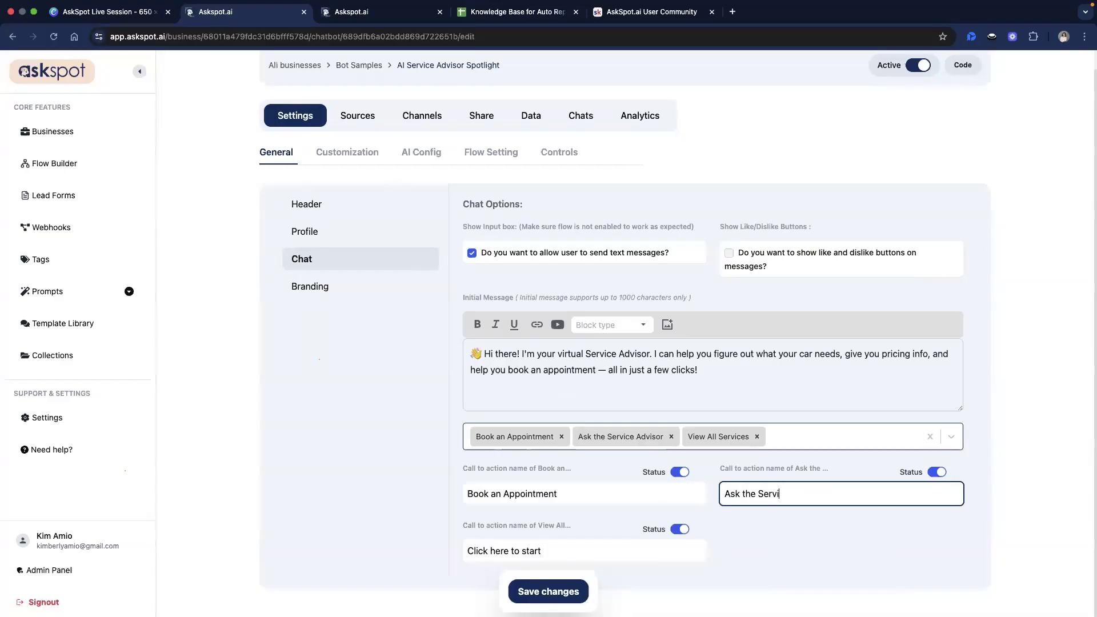
text(ce Advisor)
- Name the View All Services channel's call to action "View All Services" and save the chat settings
triple_click(522, 551)
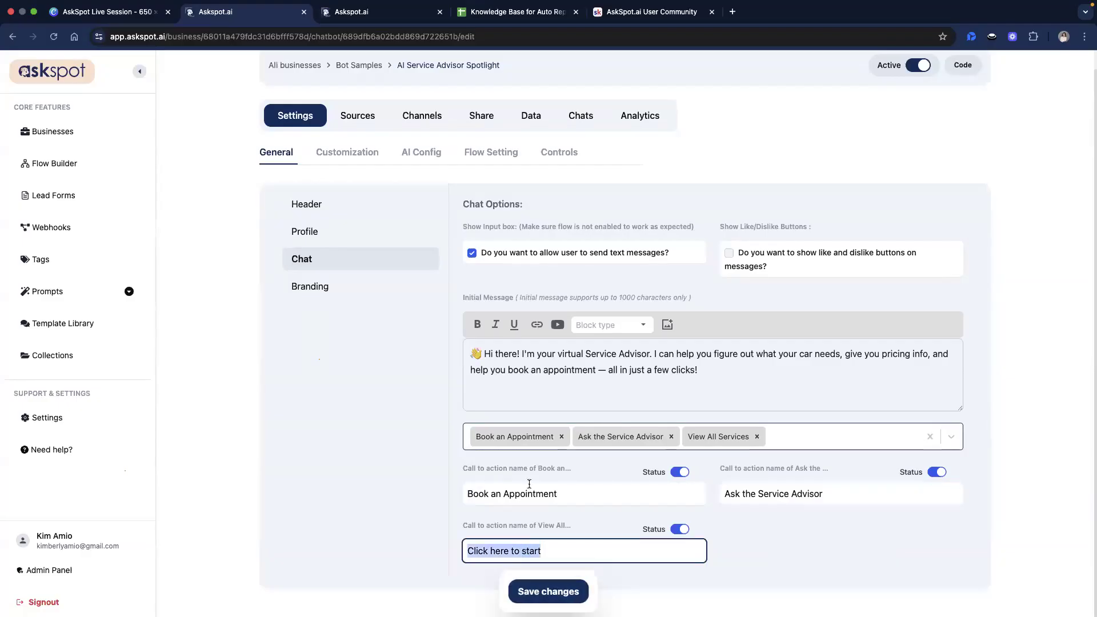
text(View All Services)
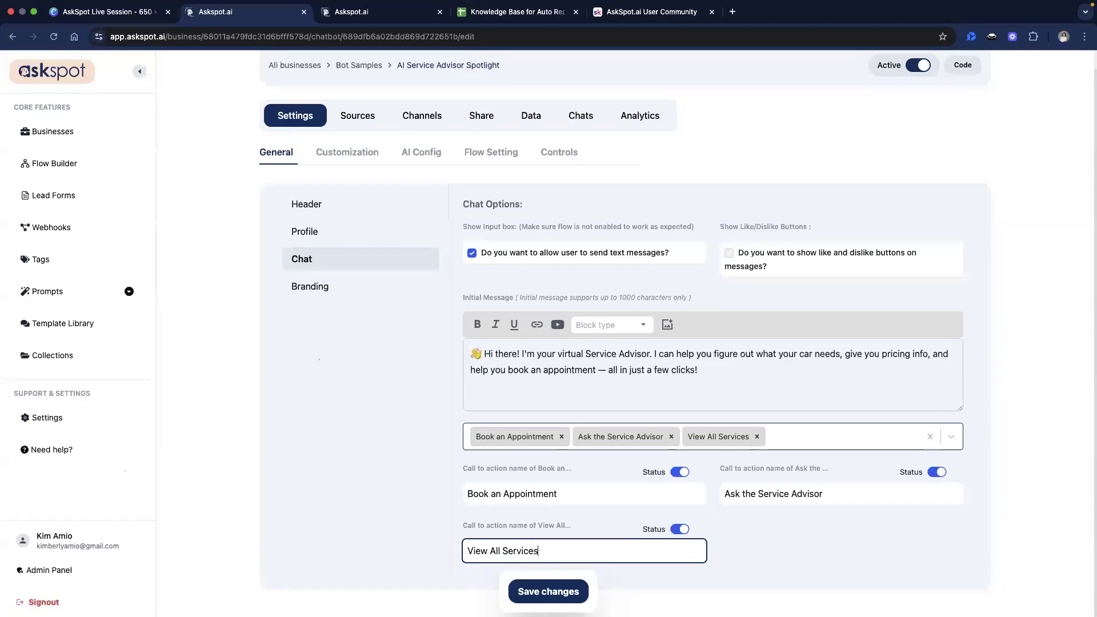
click(548, 591)
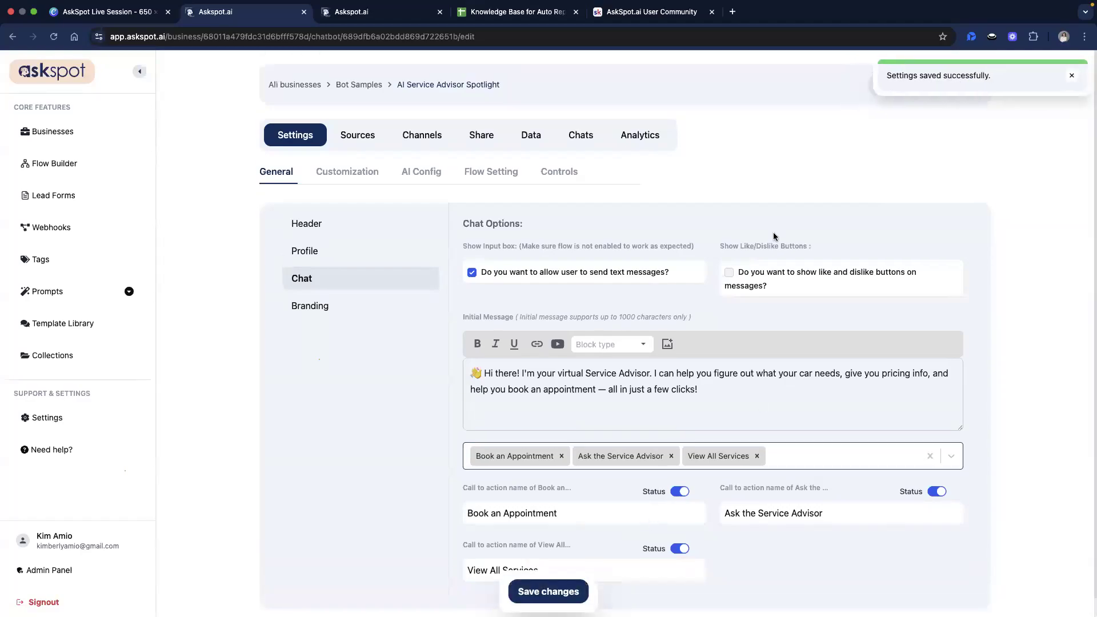
click(1072, 75)
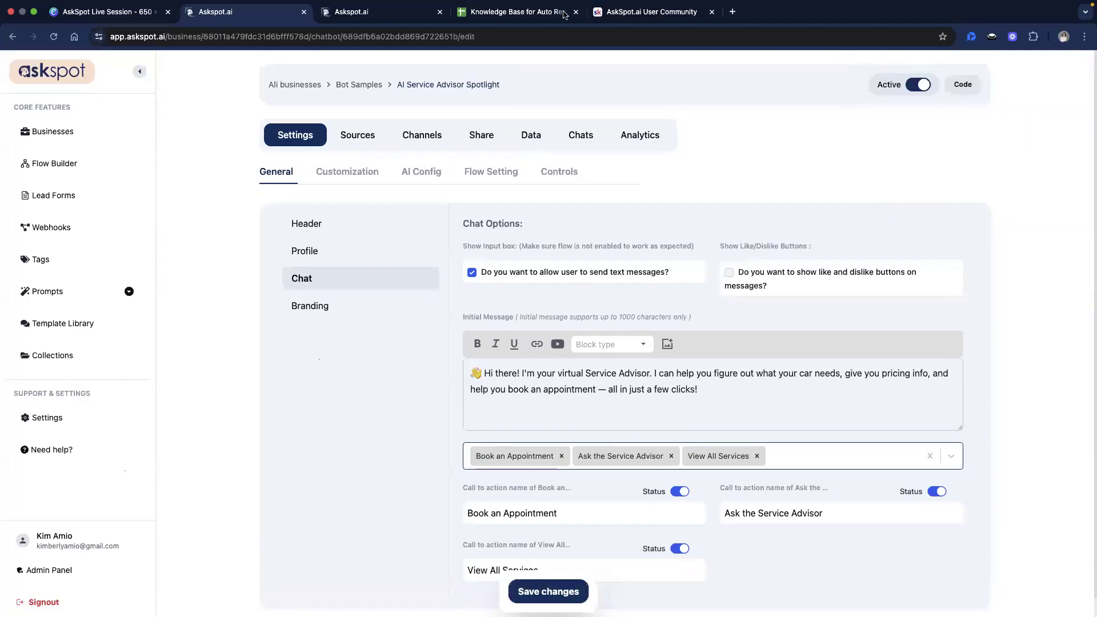
- Reload the spotlight preview and start the booking flow from the initial message's Book an Appointment option
click(340, 14)
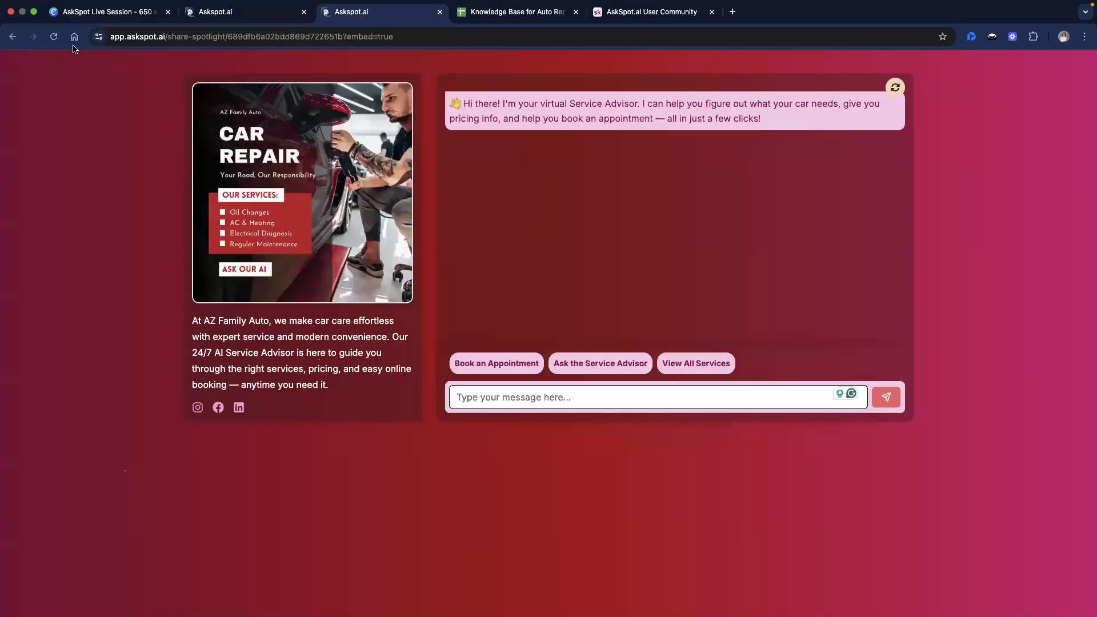
click(54, 37)
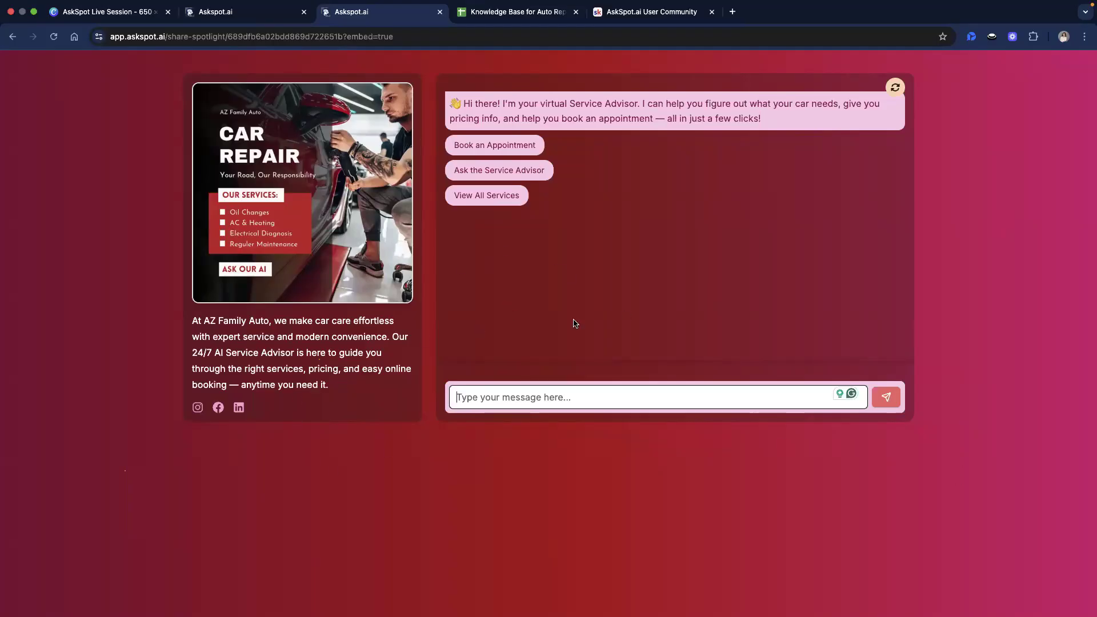
click(492, 147)
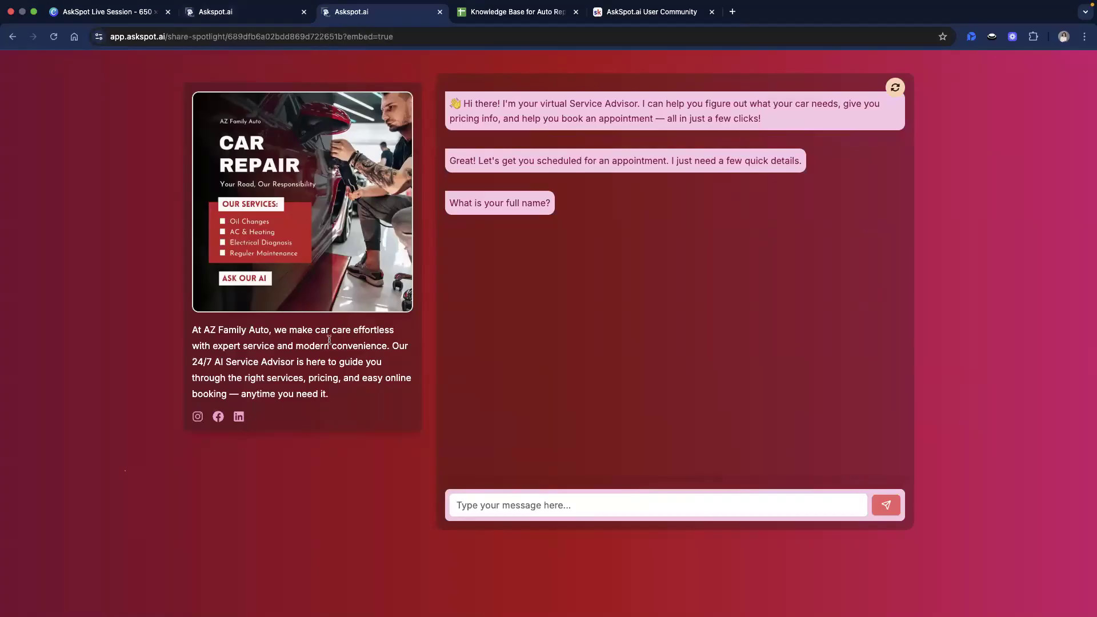
- Enable copy sharing for the AI Service Advisor Spotlight, save the change and copy its share link
click(226, 16)
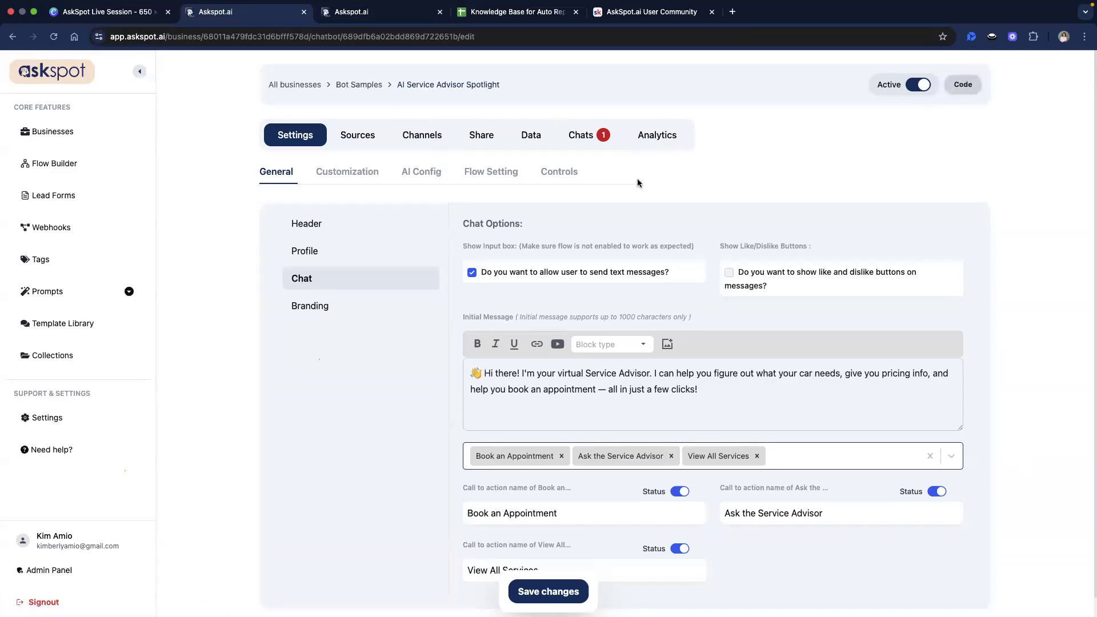
click(480, 136)
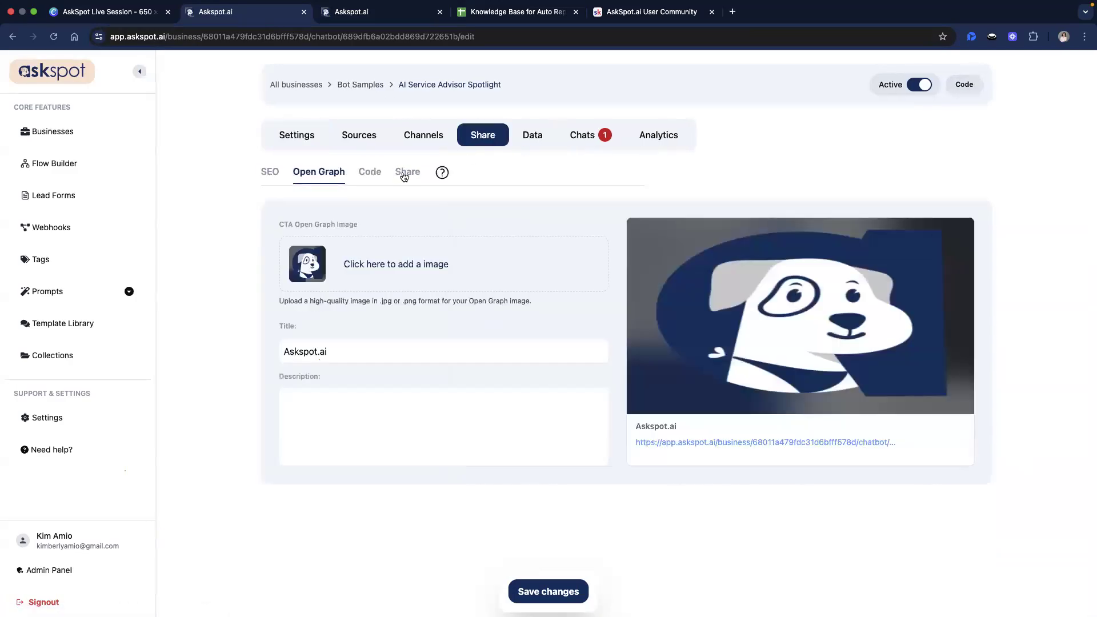
click(407, 174)
click(443, 247)
click(697, 389)
click(568, 394)
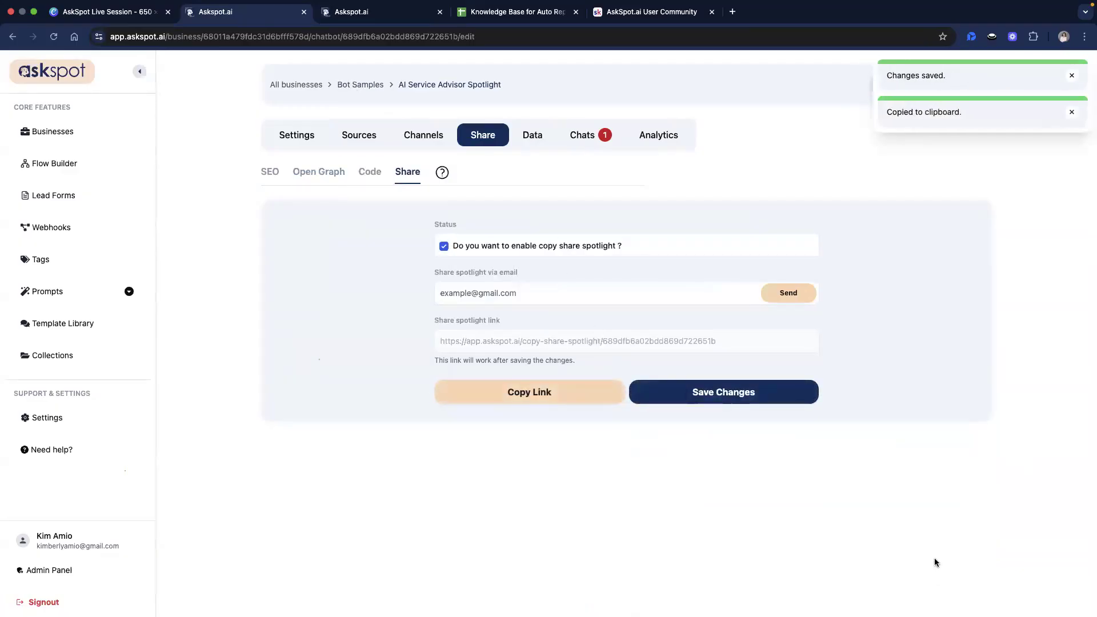